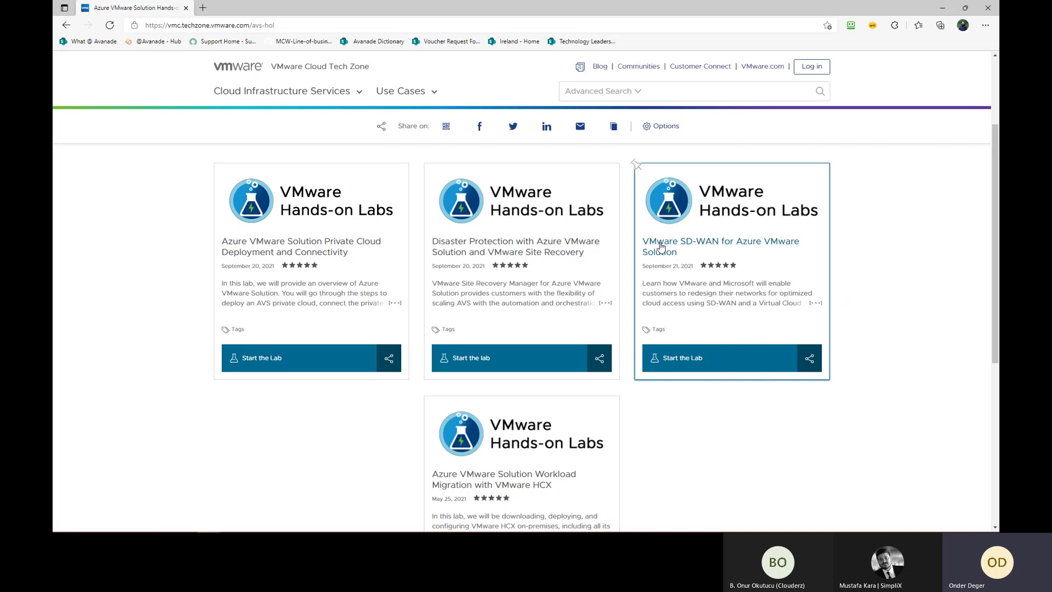
Scroll the lab catalog, then minimize Tech Zone to bring up the HOL-2294 lab player
{"action": "scroll", "coordinate": [751, 448], "scroll_direction": "down", "scroll_amount": 1}
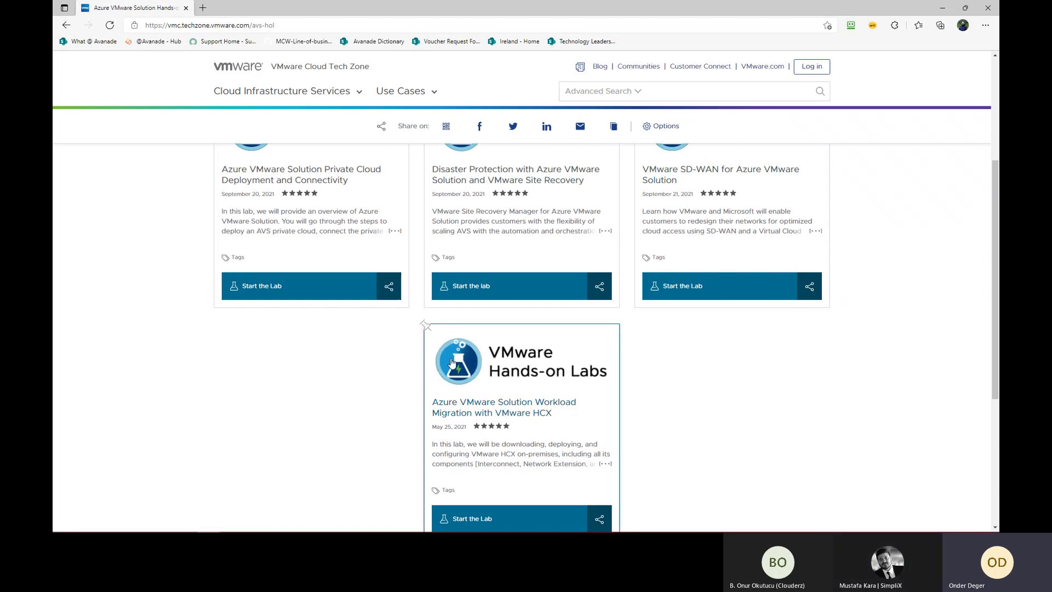
{"action": "scroll", "coordinate": [451, 362], "scroll_direction": "up", "scroll_amount": 1}
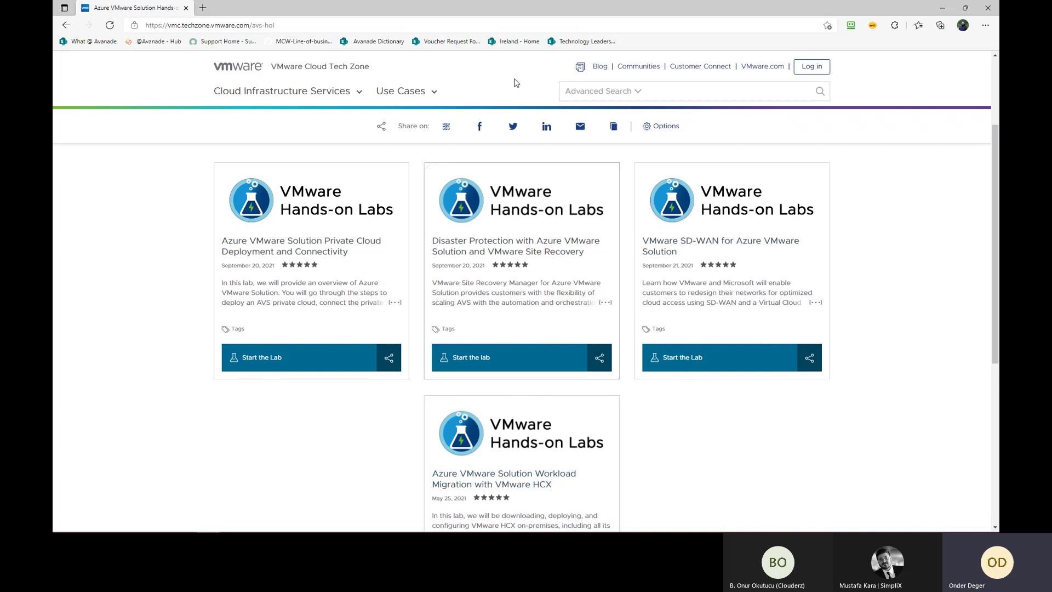
{"action": "left_click", "coordinate": [943, 8]}
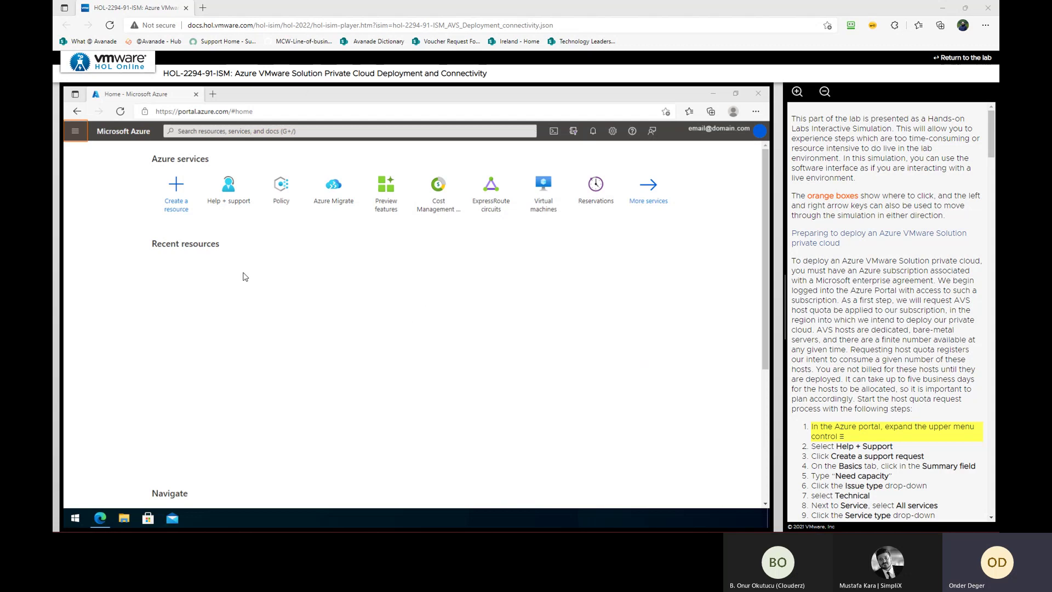
Start a new support request from Help + support with summary 'Need capacity'
{"action": "left_click", "coordinate": [76, 131]}
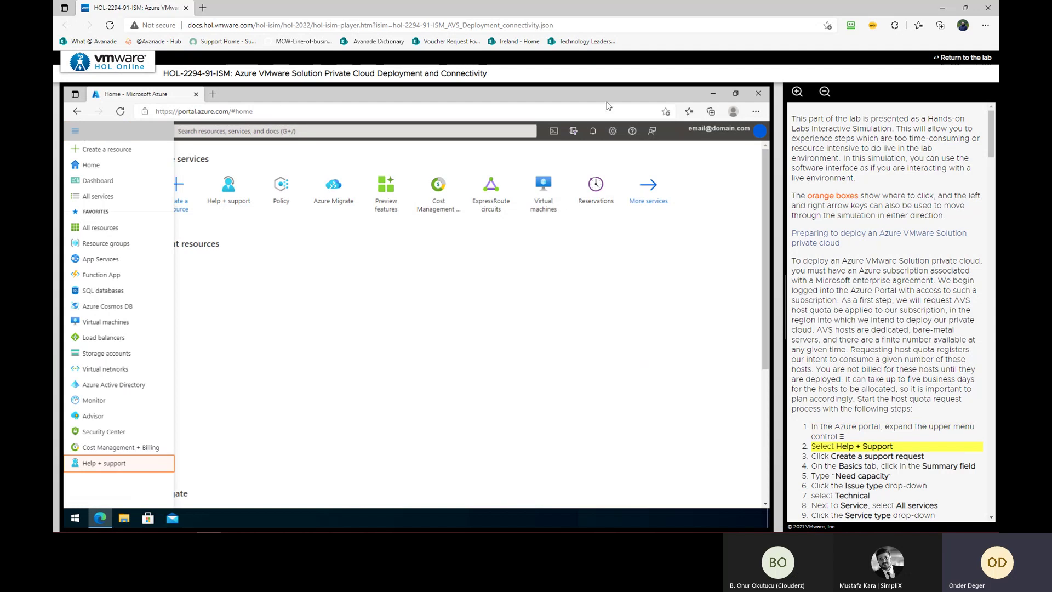
{"action": "left_click", "coordinate": [113, 464]}
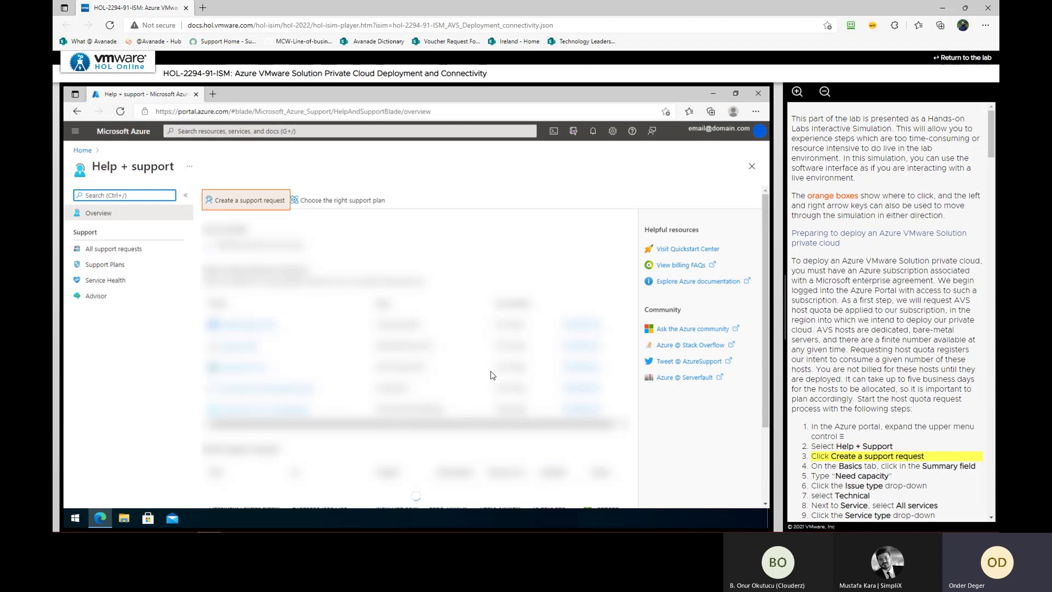
{"action": "left_click", "coordinate": [256, 202]}
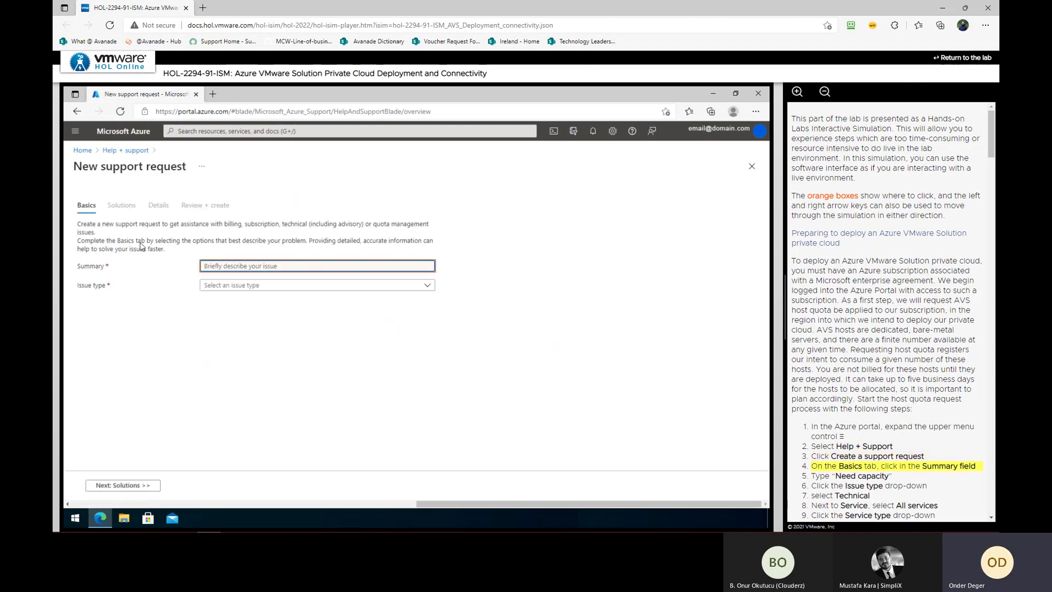
{"action": "left_click", "coordinate": [346, 265]}
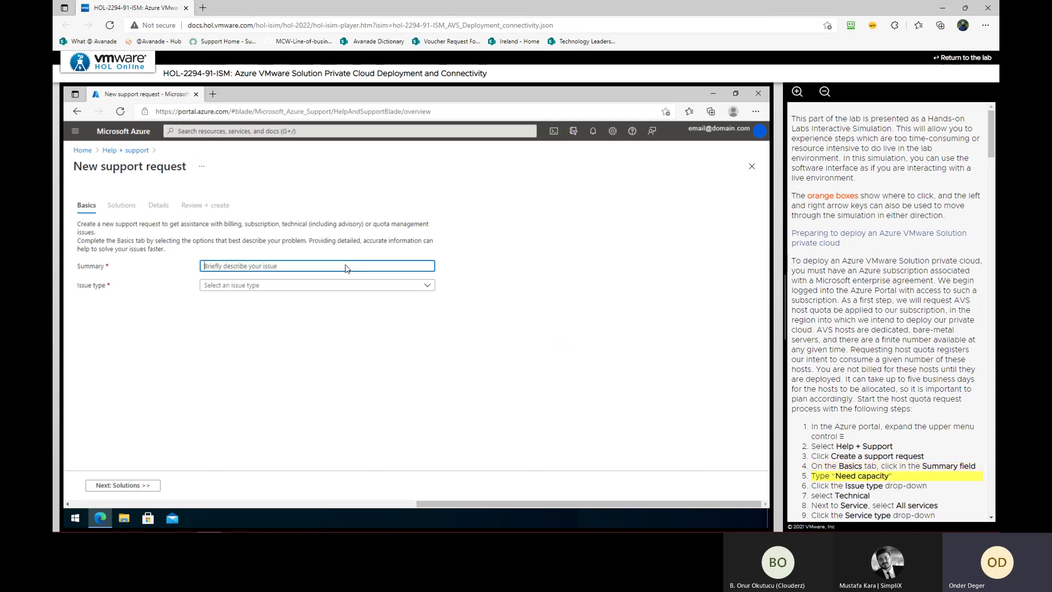
{"action": "type", "text": "Need capa"}
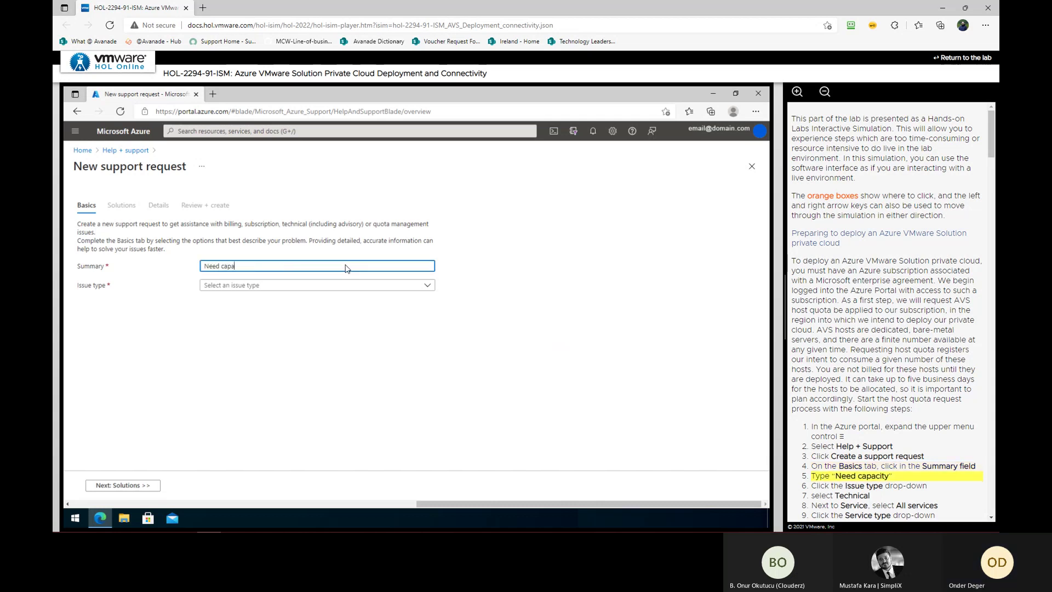
{"action": "type", "text": "city"}
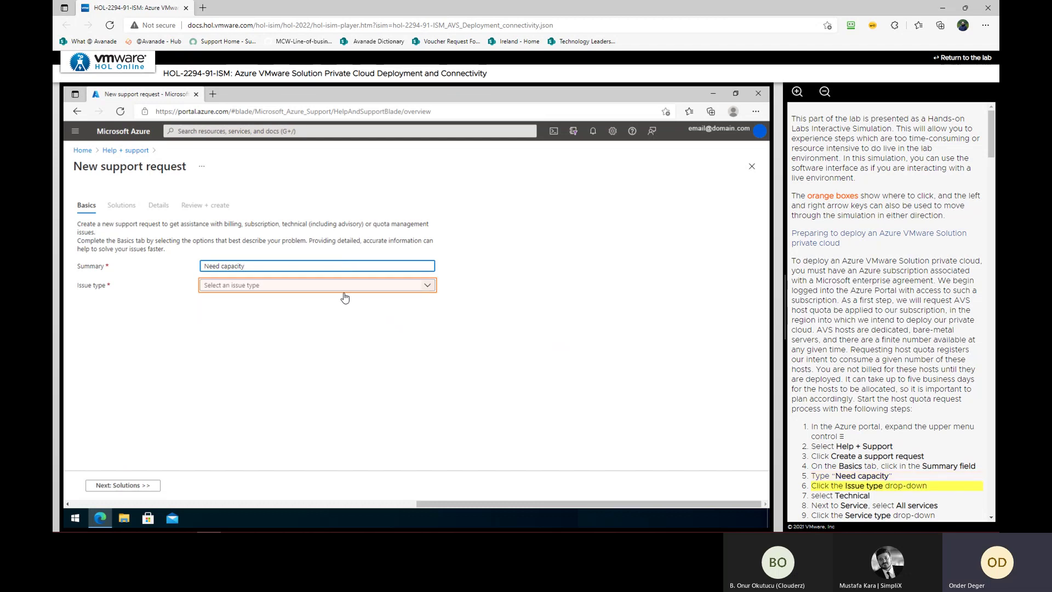
Set issue type Technical and service Azure VMware Solution from all services
{"action": "left_click", "coordinate": [334, 290]}
{"action": "left_click", "coordinate": [296, 404]}
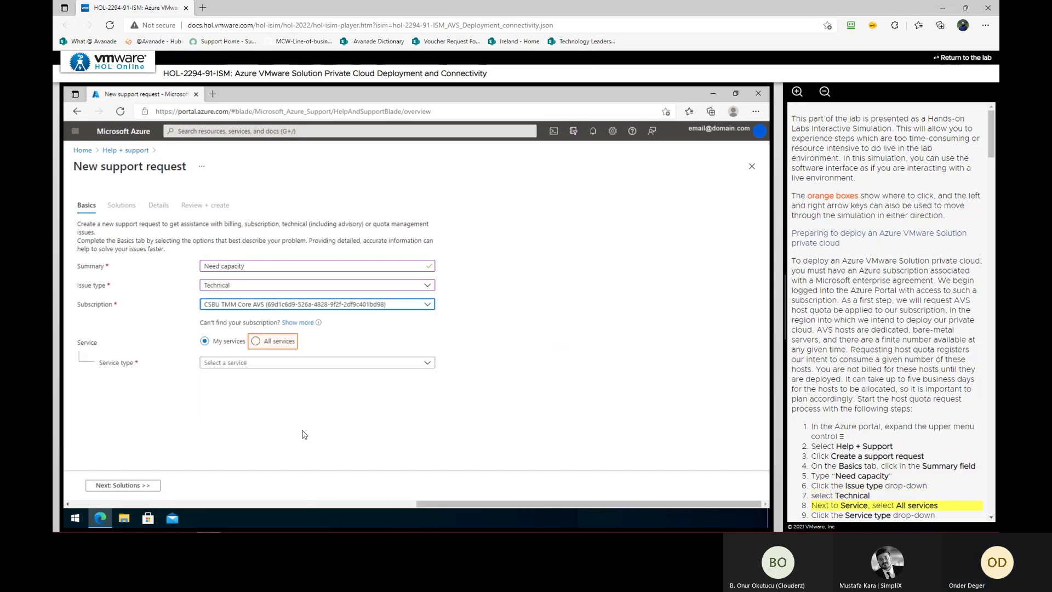
{"action": "left_click", "coordinate": [277, 341]}
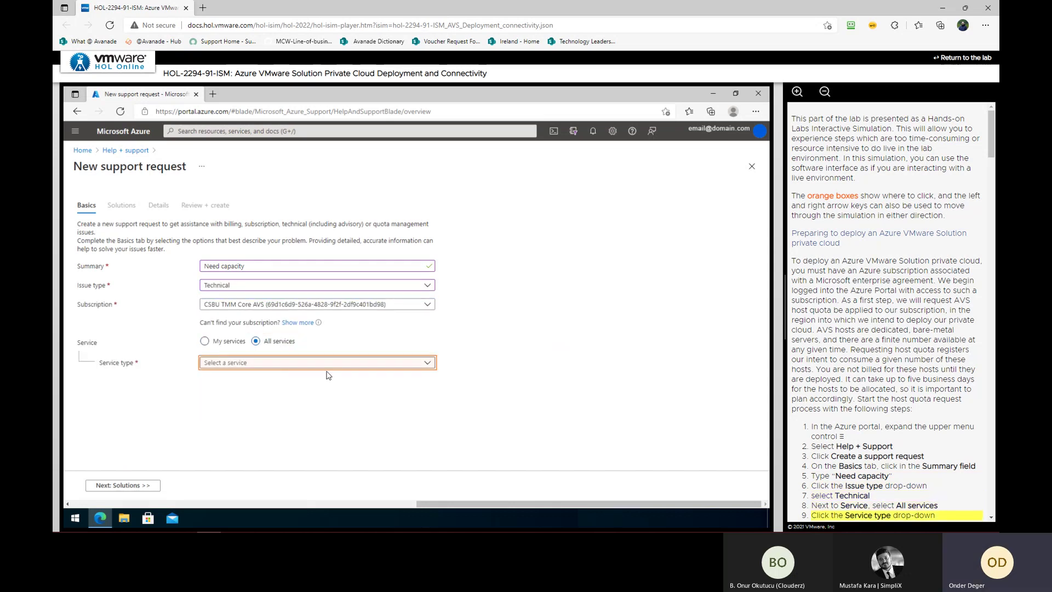
{"action": "left_click", "coordinate": [328, 364]}
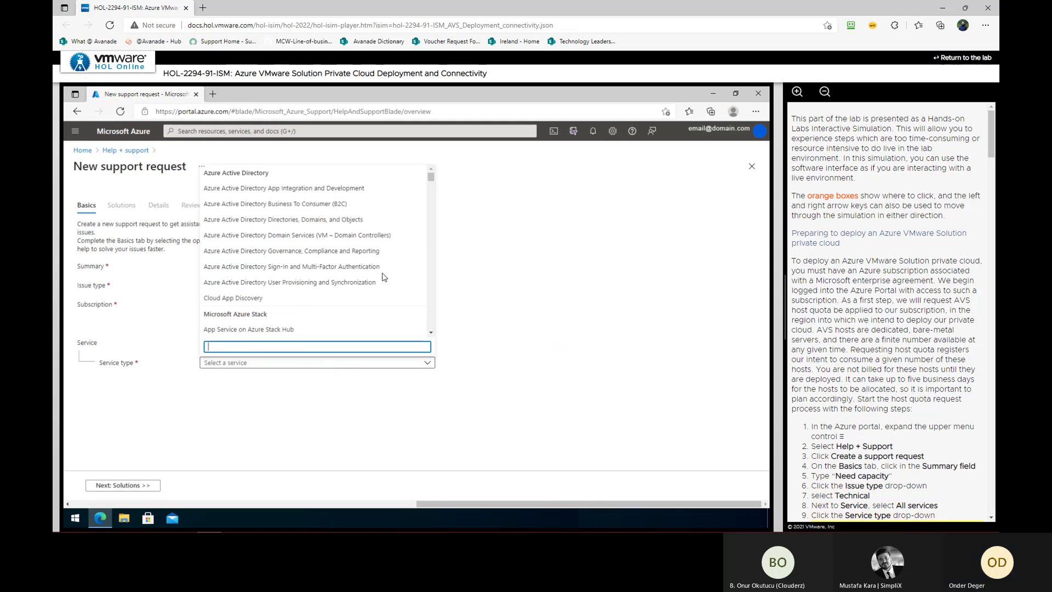
{"action": "type", "text": "azure vmwa"}
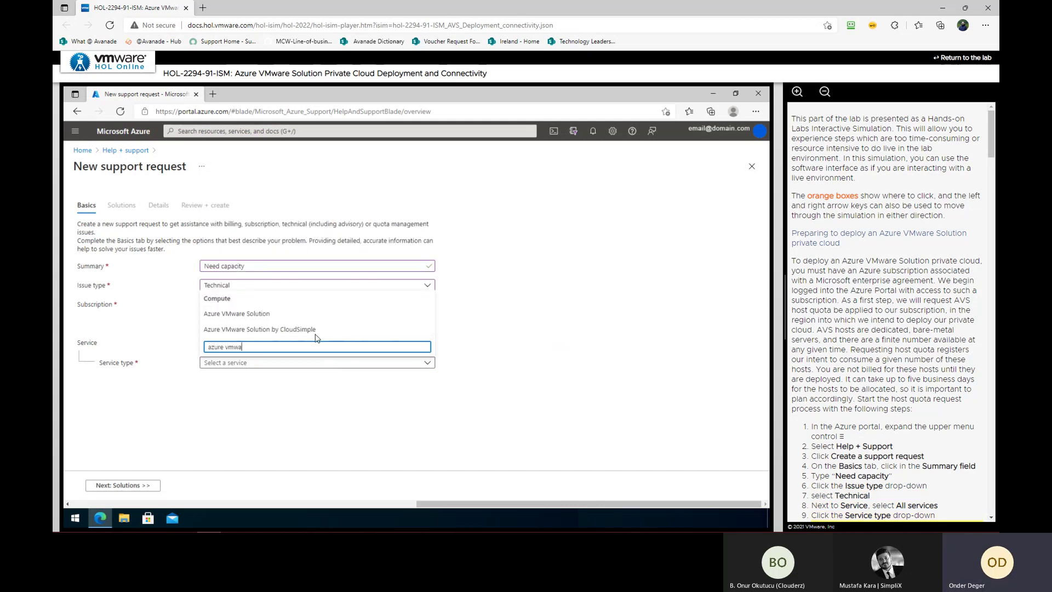
{"action": "type", "text": "re solution"}
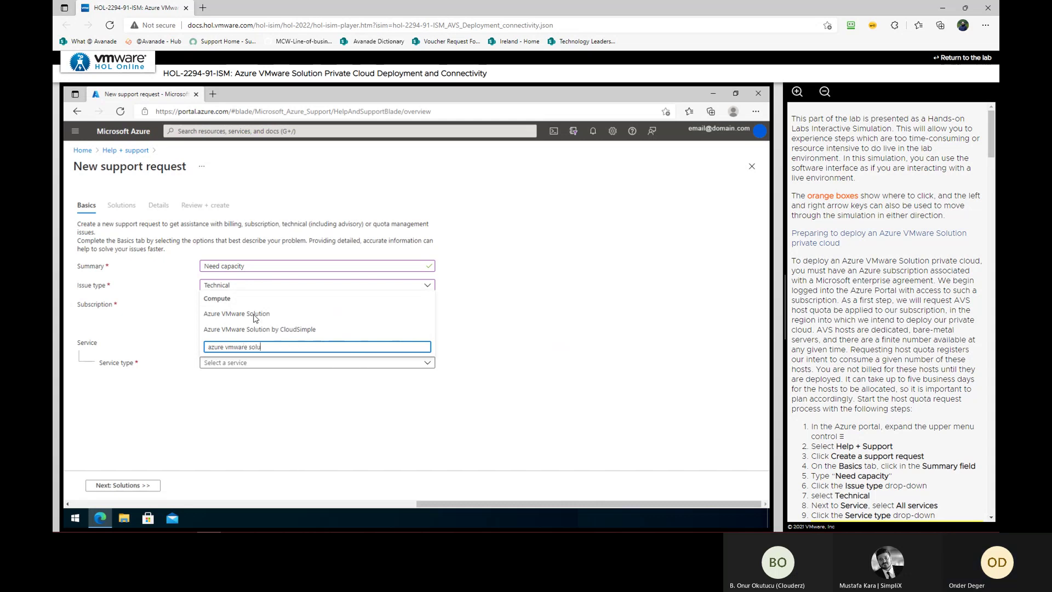
{"action": "left_click", "coordinate": [254, 318]}
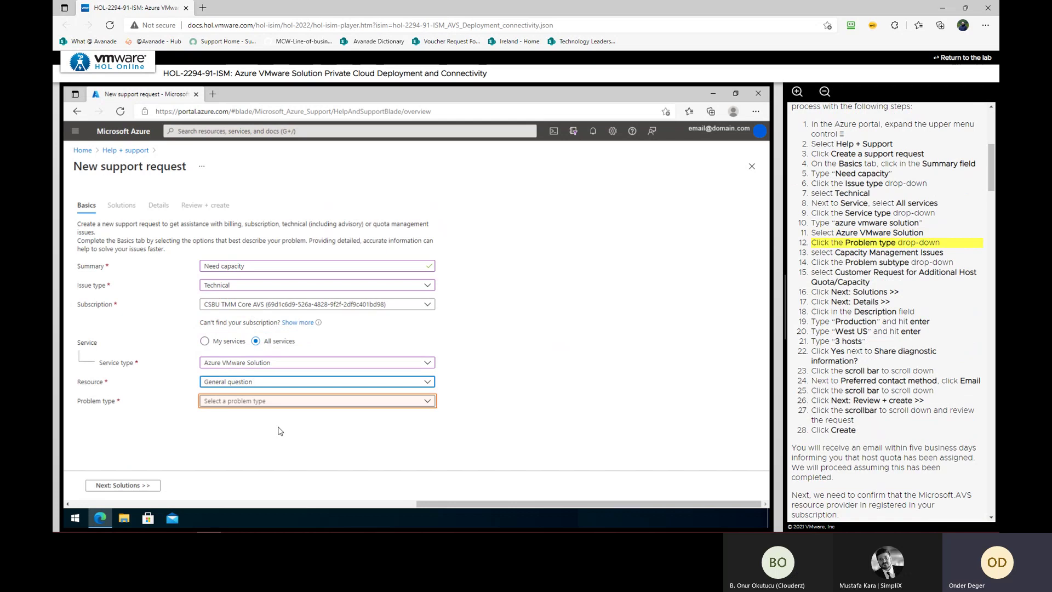
Choose problem type Capacity Management Issues, subtype Customer Request for Additional Host Quota/Capacity
{"action": "left_click", "coordinate": [296, 404]}
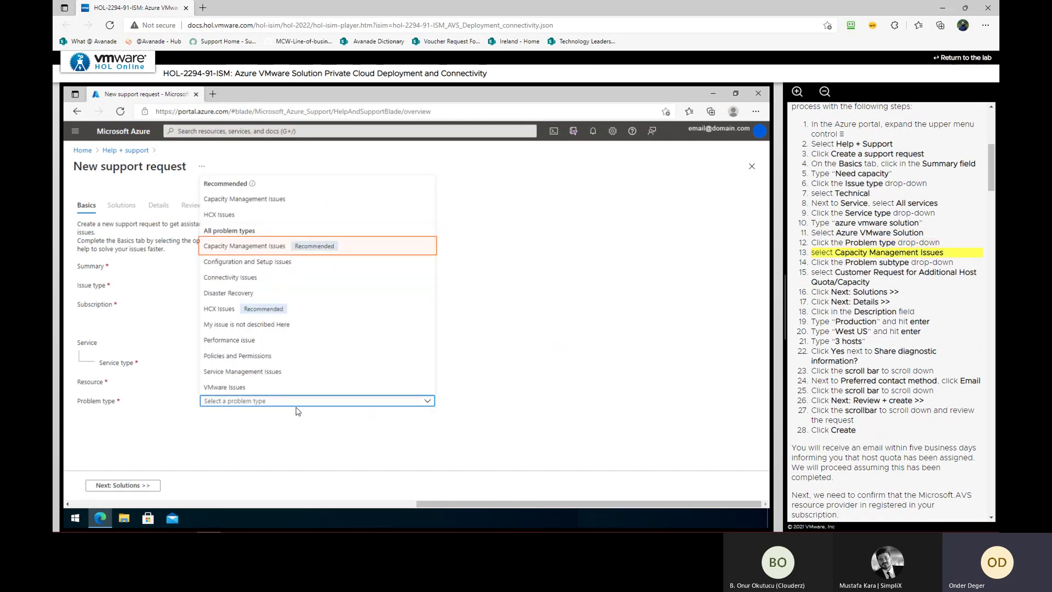
{"action": "left_click", "coordinate": [244, 246]}
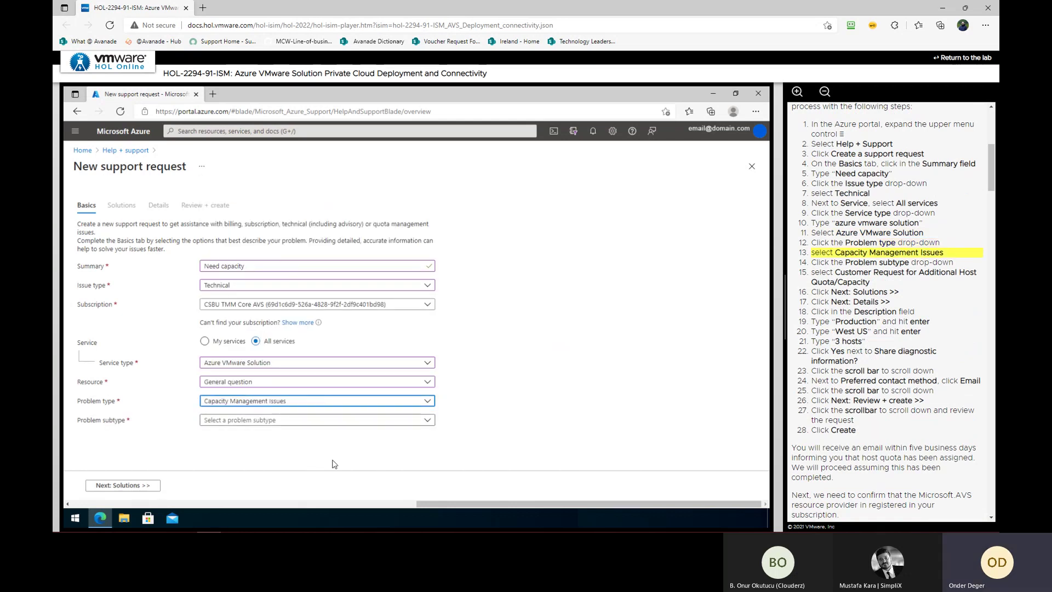
{"action": "left_click", "coordinate": [306, 423]}
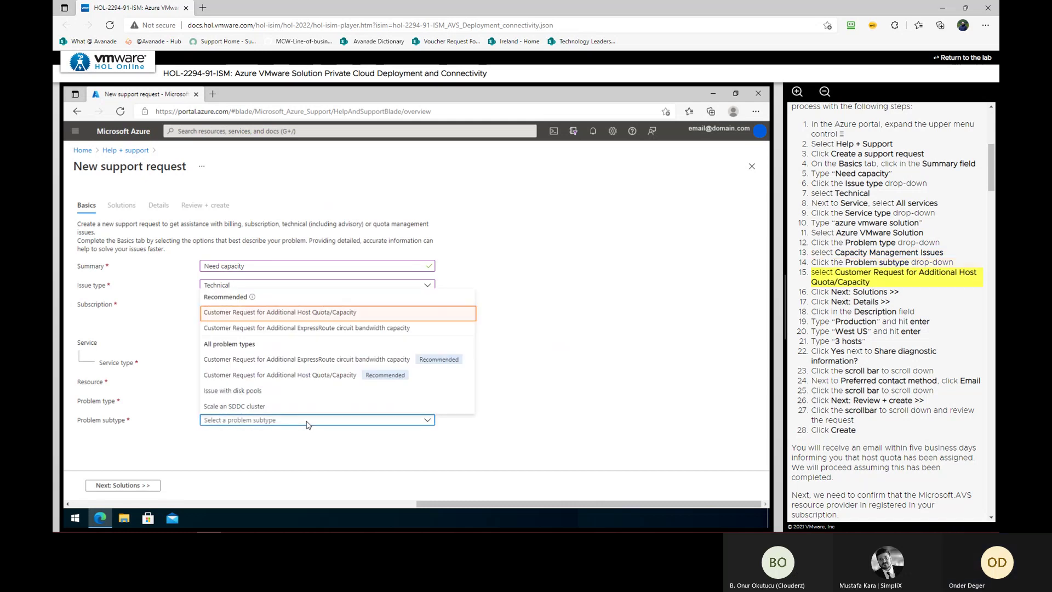
{"action": "left_click", "coordinate": [279, 312]}
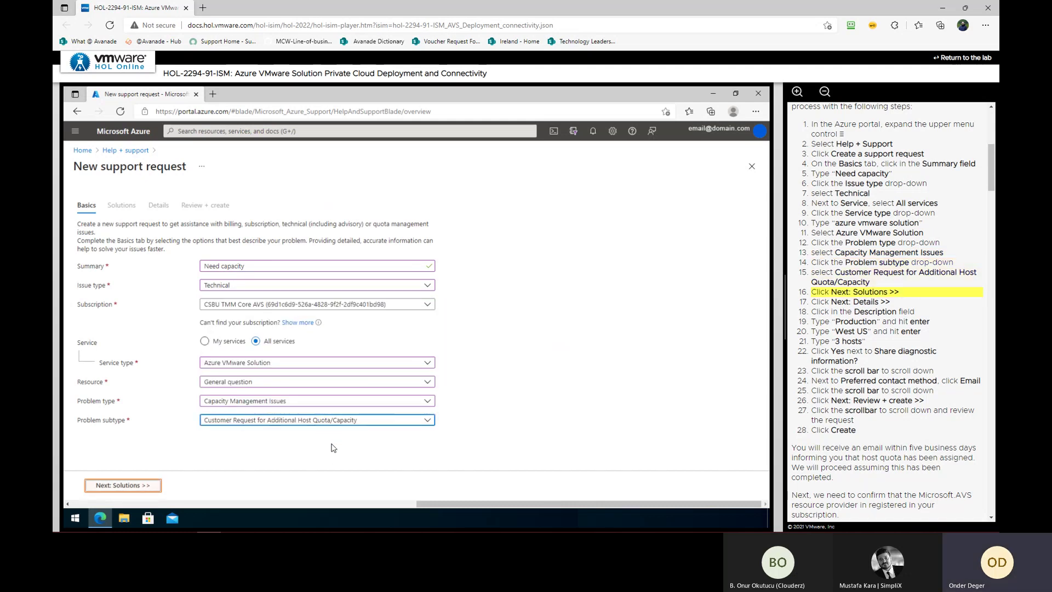
Advance to Details and enter the description lines 'Production' and 'West US'
{"action": "left_click", "coordinate": [119, 486]}
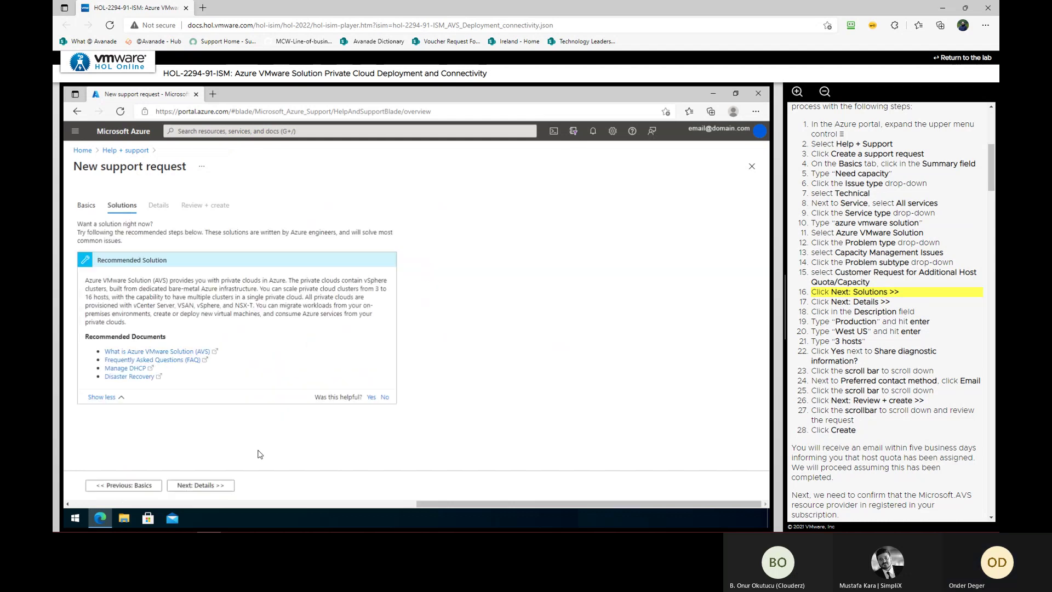
{"action": "left_click", "coordinate": [184, 488]}
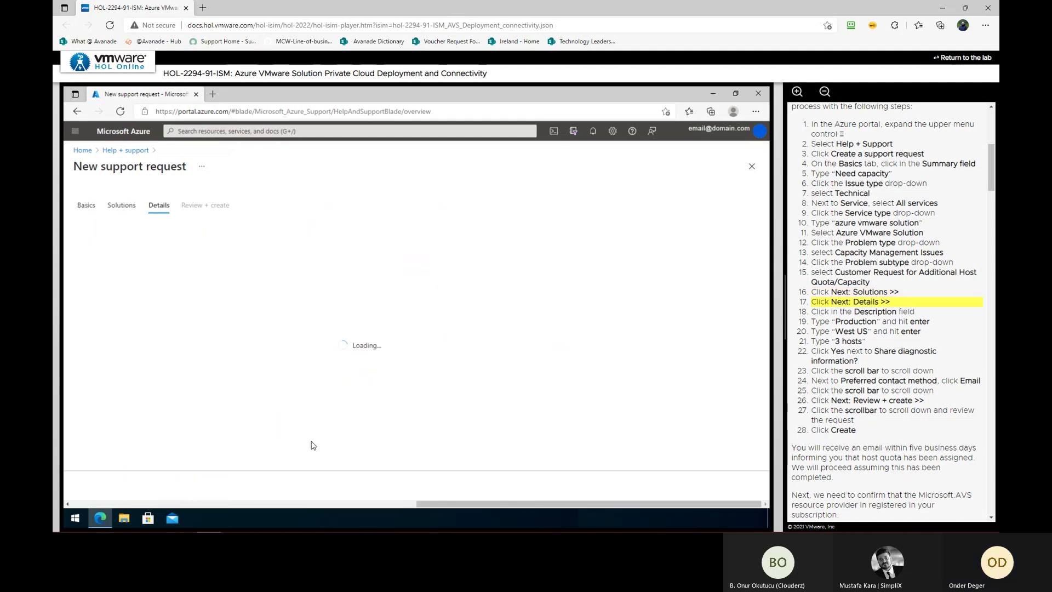
{"action": "left_click", "coordinate": [285, 302]}
{"action": "type", "text": "Production"}
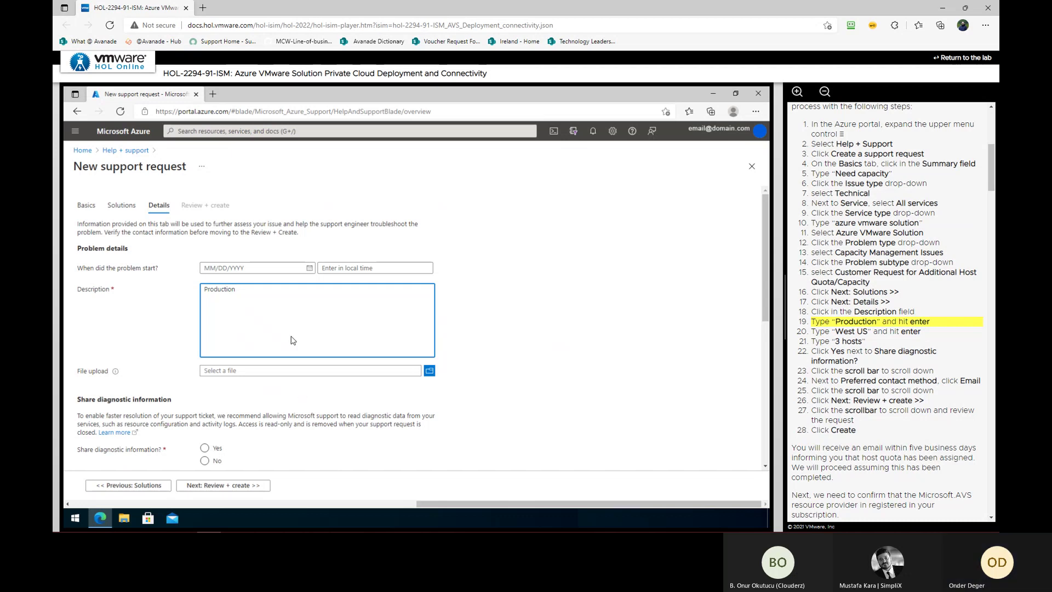
{"action": "key", "text": "Return"}
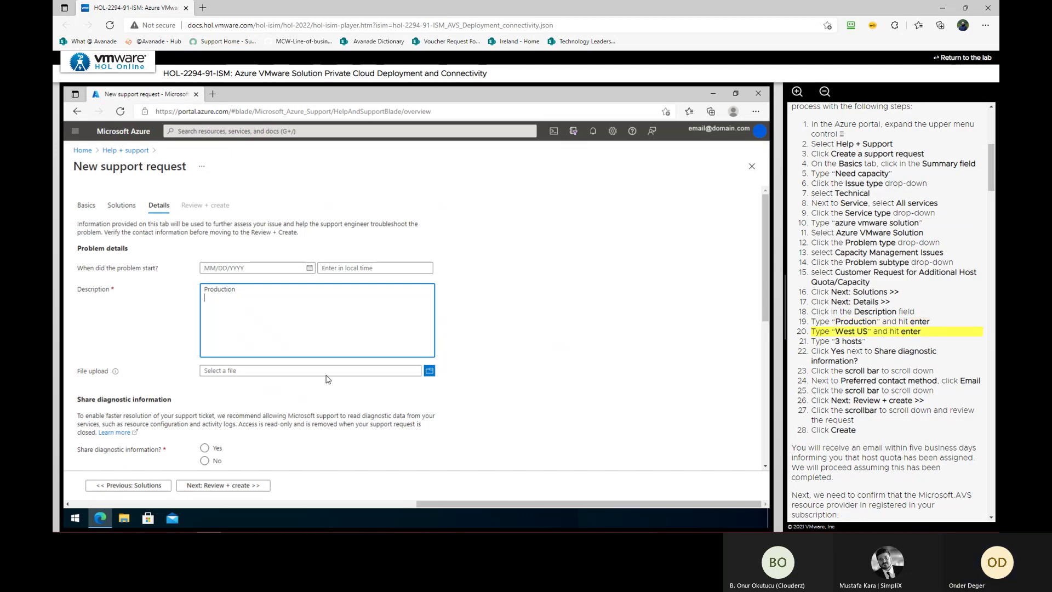
{"action": "type", "text": "West US"}
{"action": "key", "text": "Return"}
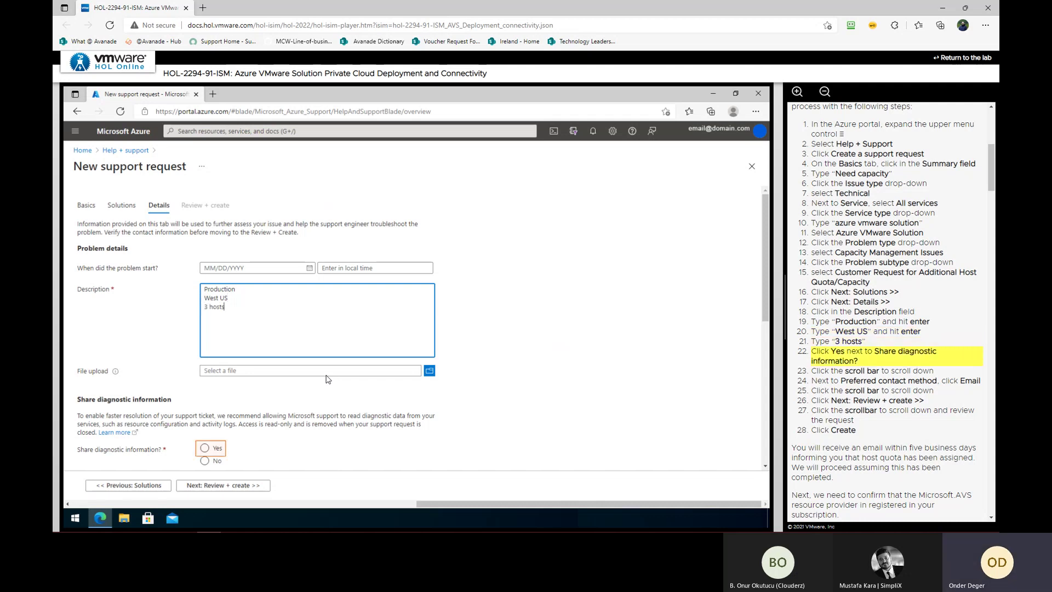
Agree to share diagnostics, choose email as contact method, and proceed to Review + create
{"action": "left_click", "coordinate": [204, 449]}
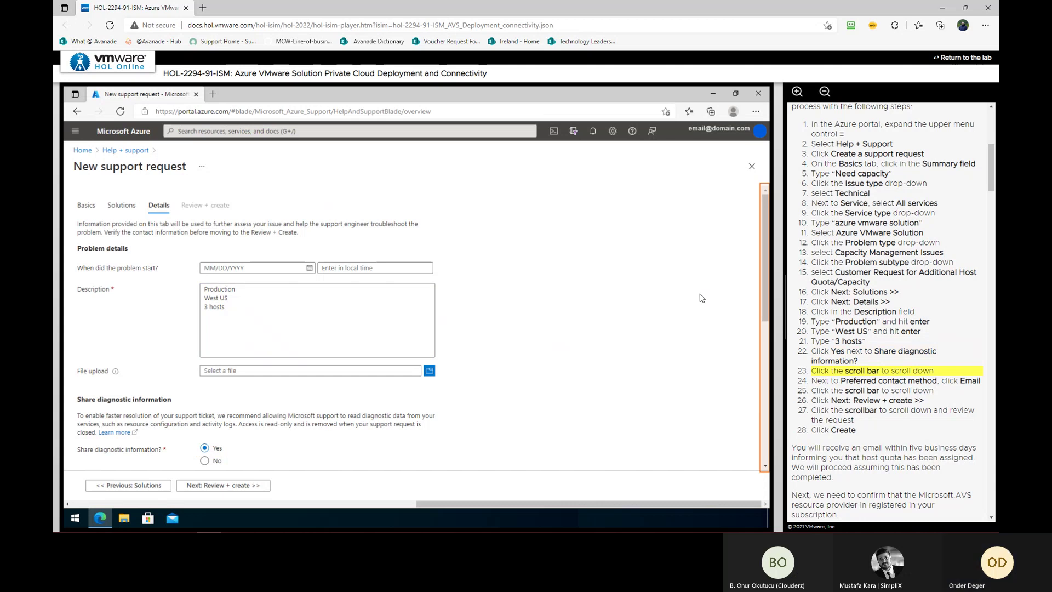
{"action": "left_click", "coordinate": [762, 374]}
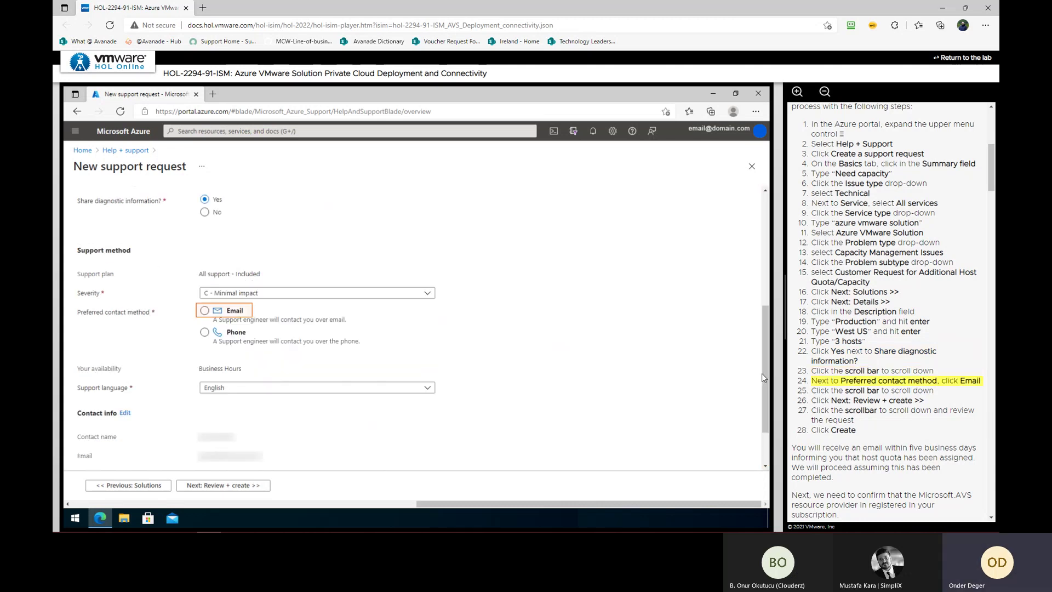
{"action": "left_click", "coordinate": [242, 323]}
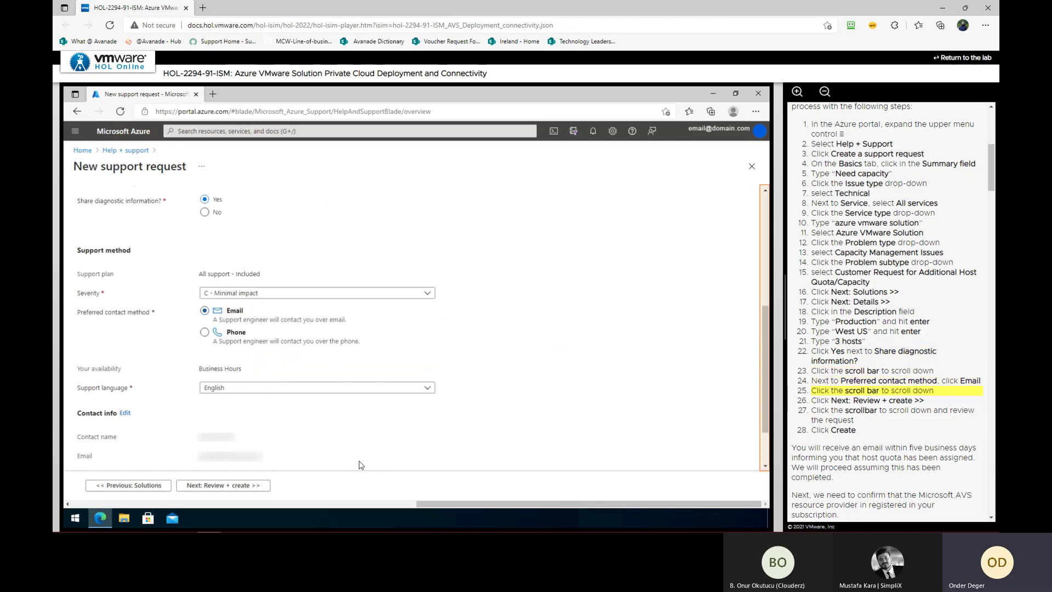
{"action": "left_click", "coordinate": [765, 458]}
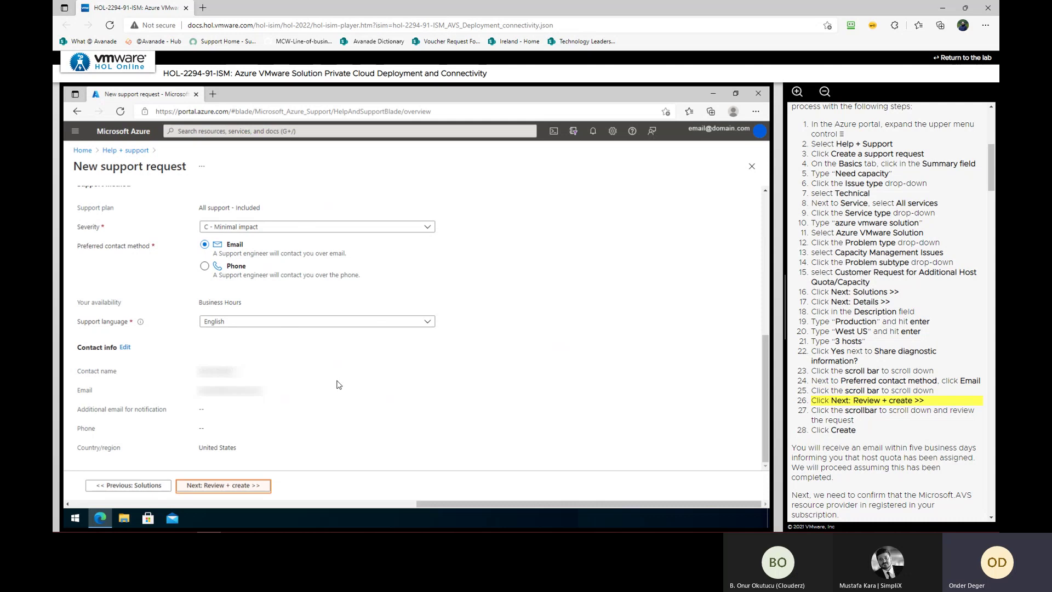
{"action": "left_click", "coordinate": [240, 486]}
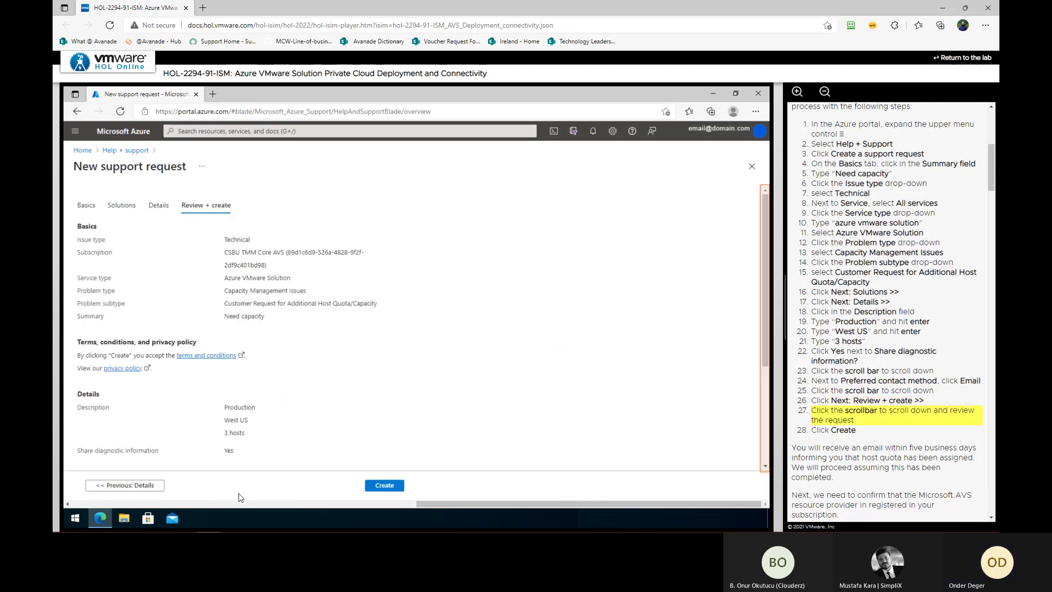
Review the 'Need capacity' request summary and submit it with Create
{"action": "left_click", "coordinate": [767, 435]}
{"action": "left_click", "coordinate": [385, 486]}
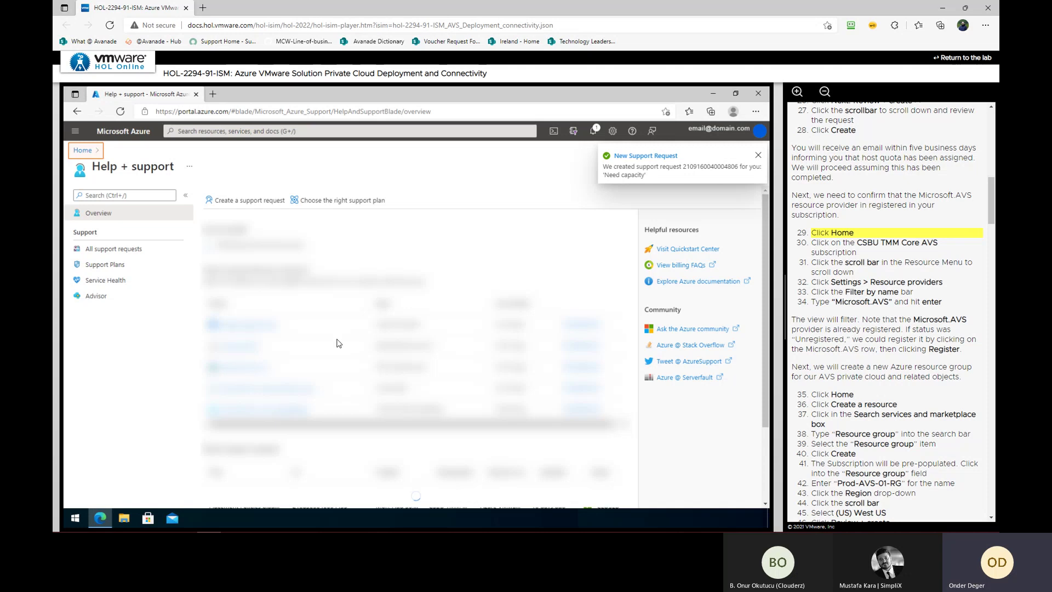
Filter the CSBU TMM Core AVS resource providers to Microsoft.AVS, confirm Registered, return Home
{"action": "left_click", "coordinate": [83, 151]}
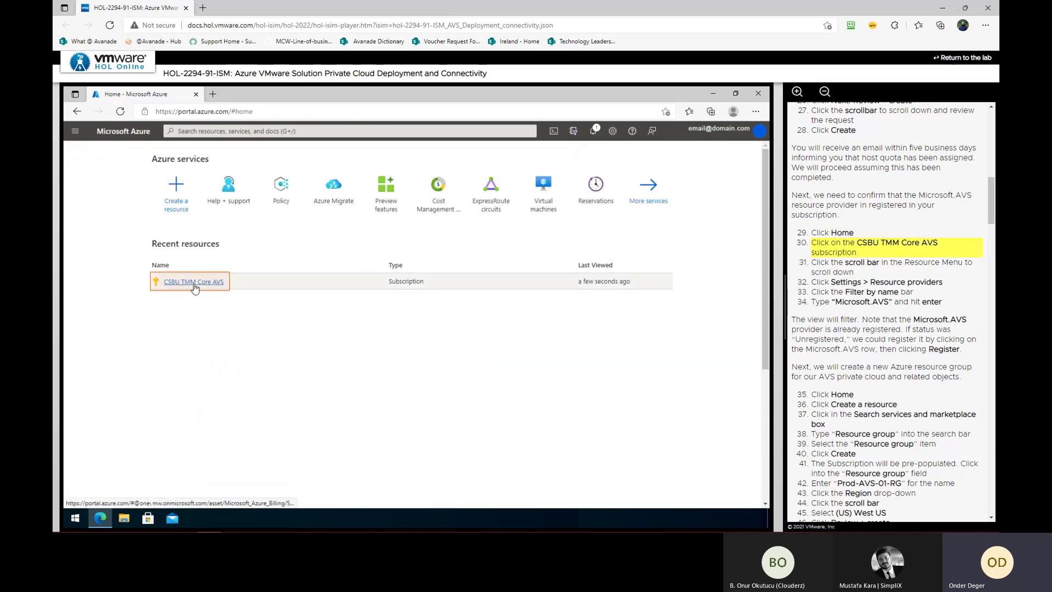
{"action": "left_click", "coordinate": [193, 281]}
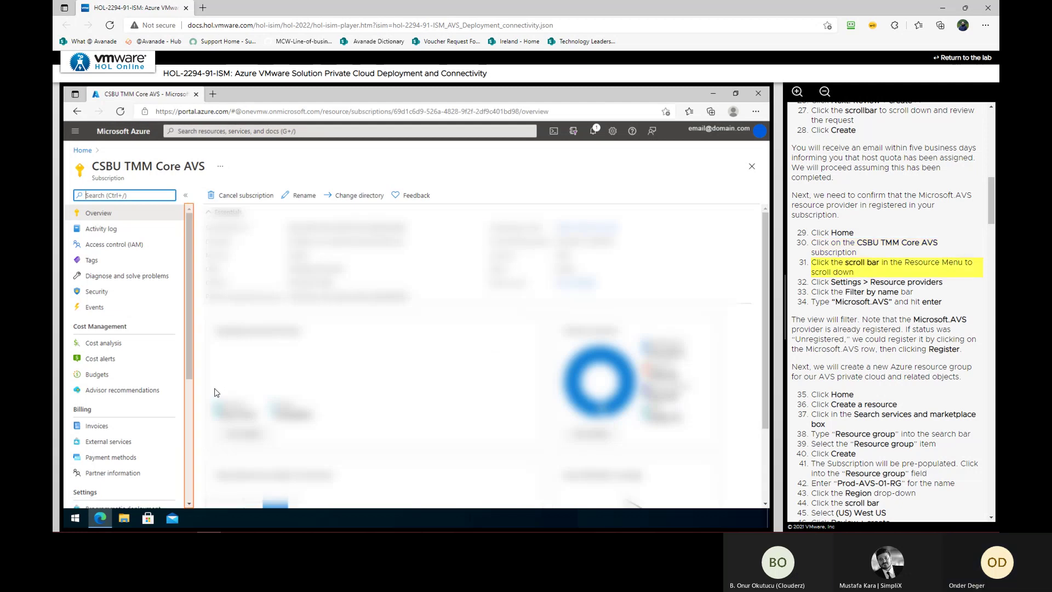
{"action": "left_click", "coordinate": [186, 435]}
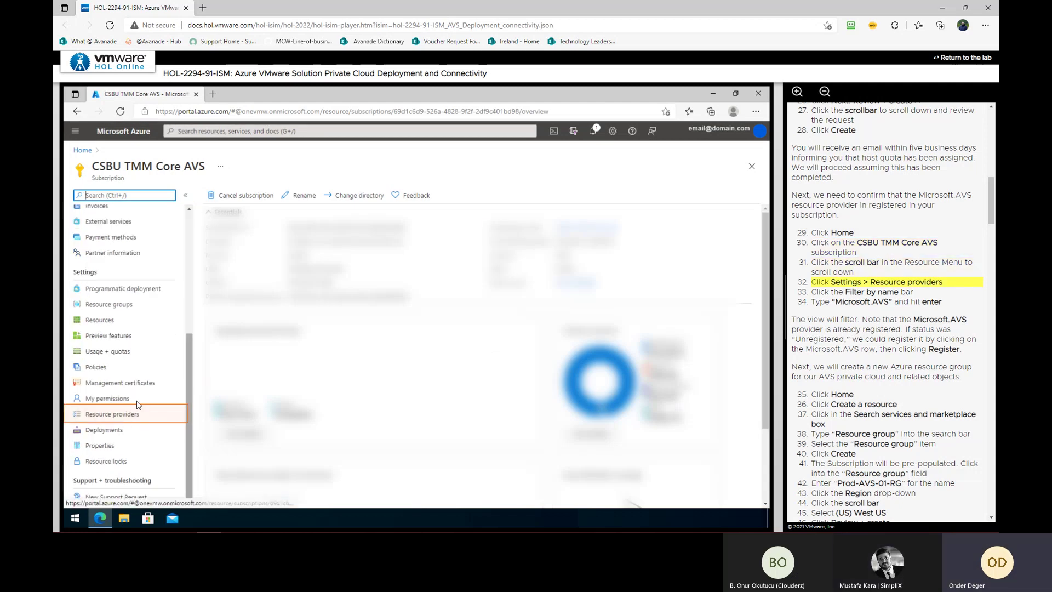
{"action": "left_click", "coordinate": [111, 414]}
{"action": "left_click", "coordinate": [300, 216]}
{"action": "type", "text": "Microsoft.AVS"}
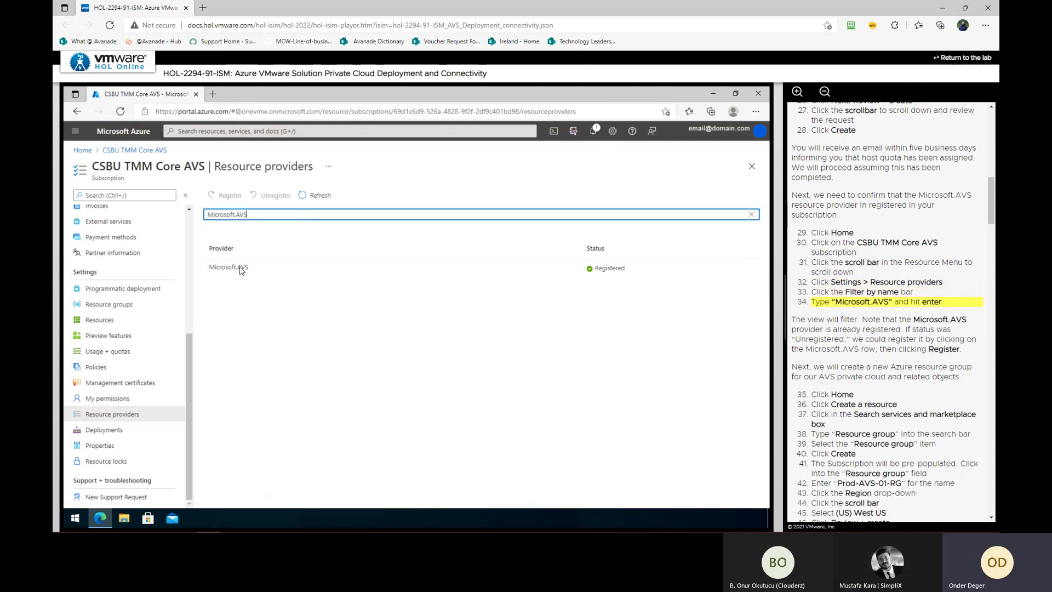
{"action": "left_click", "coordinate": [332, 282]}
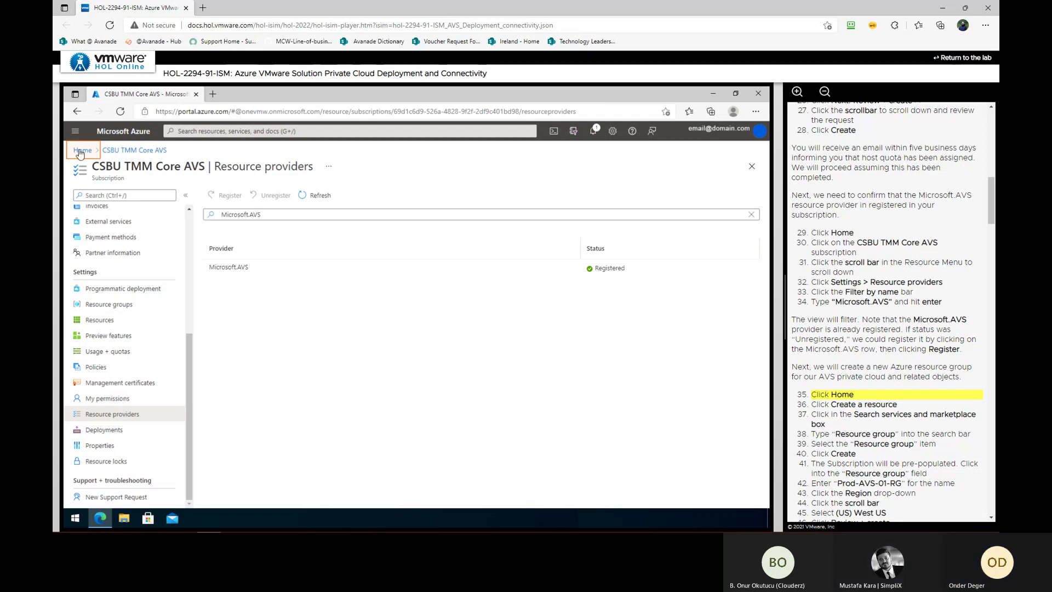
{"action": "left_click", "coordinate": [81, 150]}
Start creating a new resource group named Prod-AVS-01-RG
{"action": "left_click", "coordinate": [175, 211]}
{"action": "left_click", "coordinate": [237, 200]}
{"action": "type", "text": "Resource group"}
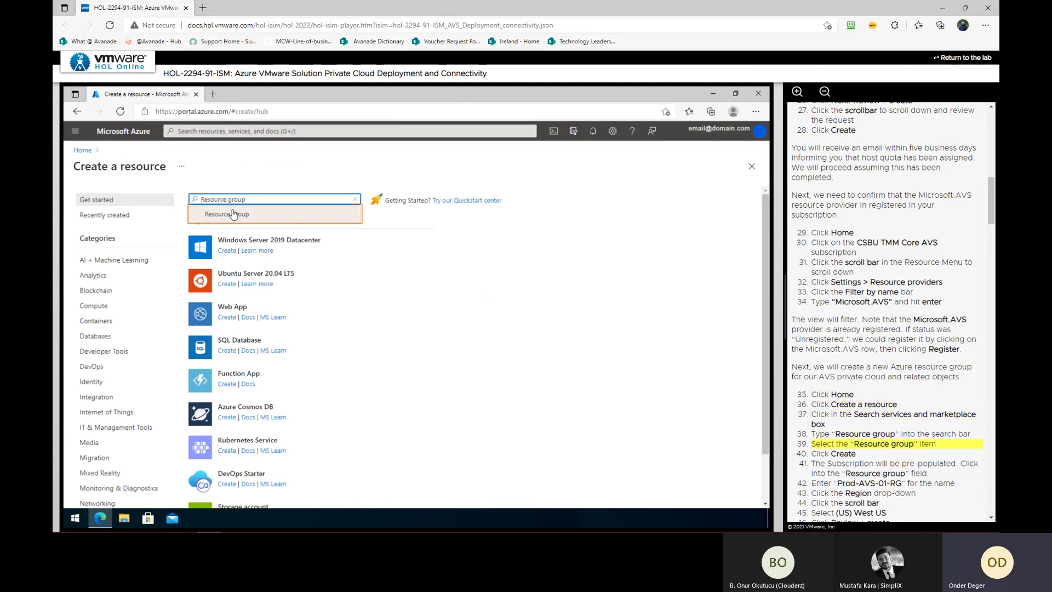
{"action": "left_click", "coordinate": [232, 214]}
{"action": "left_click", "coordinate": [163, 255]}
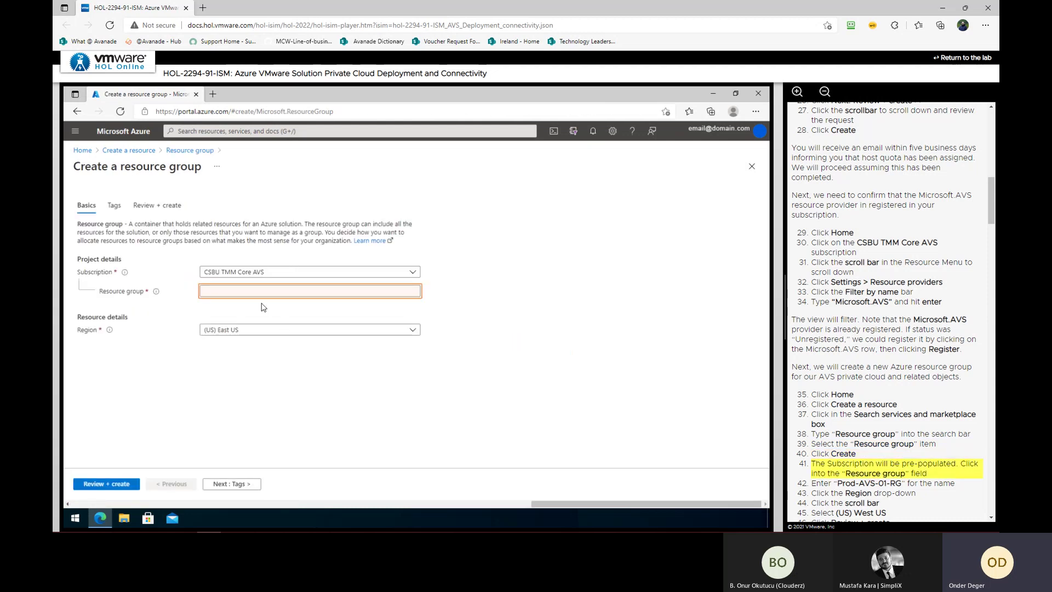
{"action": "left_click", "coordinate": [257, 285]}
{"action": "left_click", "coordinate": [256, 289]}
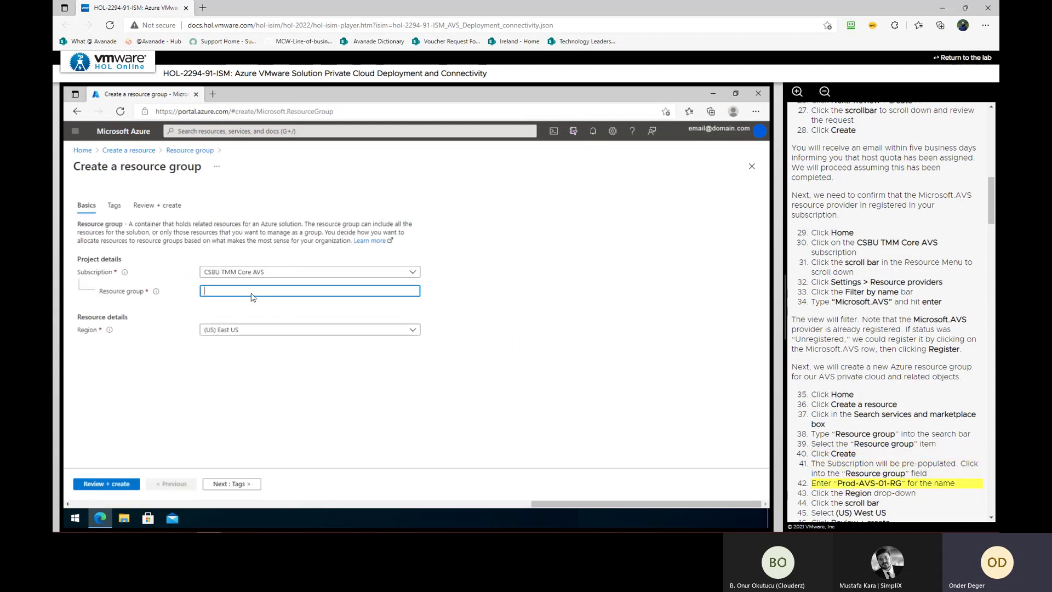
{"action": "type", "text": "Prod-AVS-01-"}
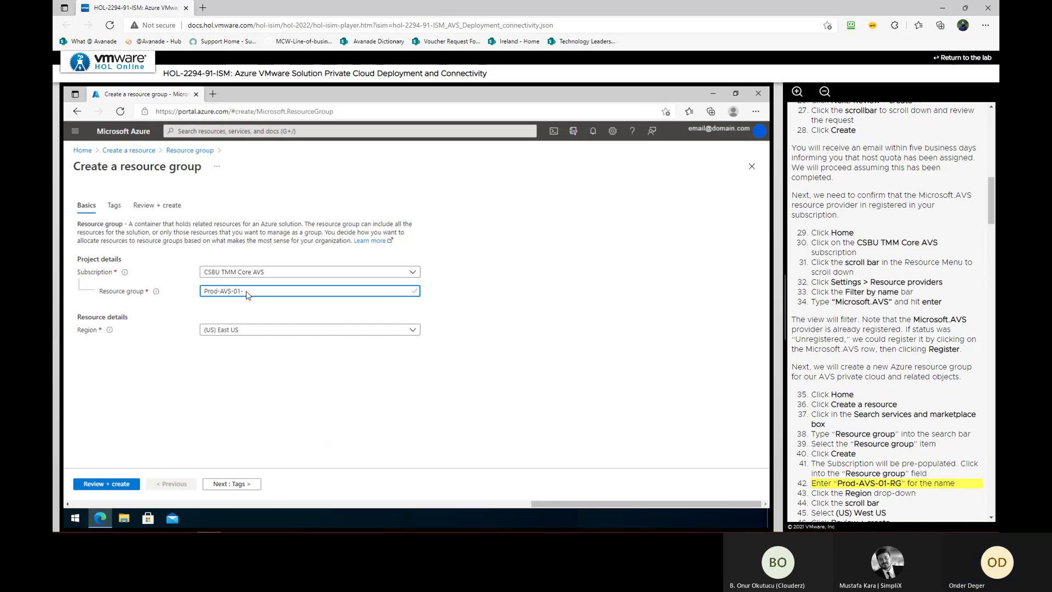
{"action": "type", "text": "RG"}
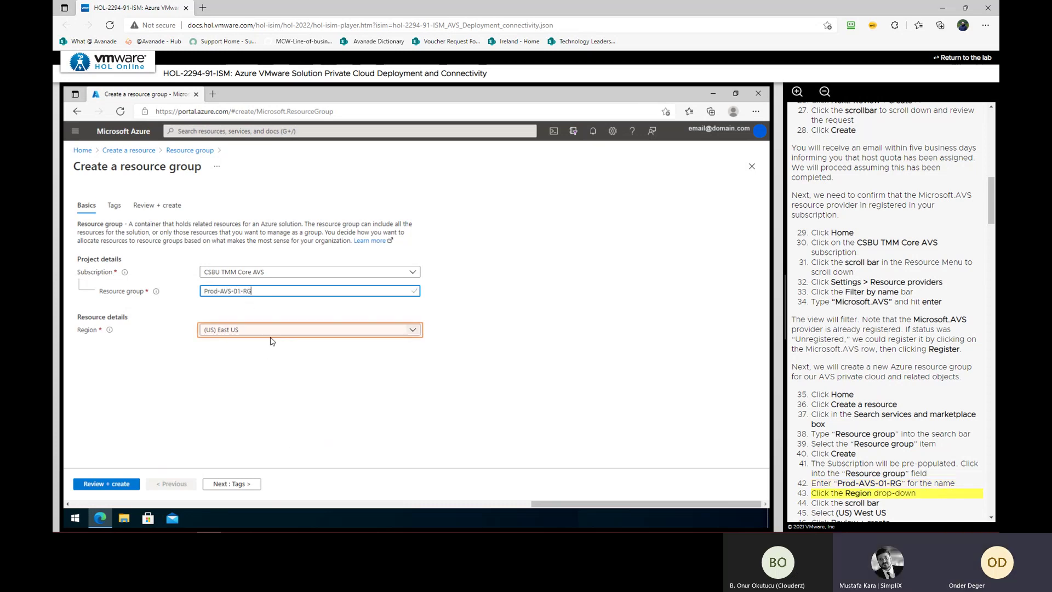
Set region (US) West US, create the resource group, and open it
{"action": "left_click", "coordinate": [276, 329]}
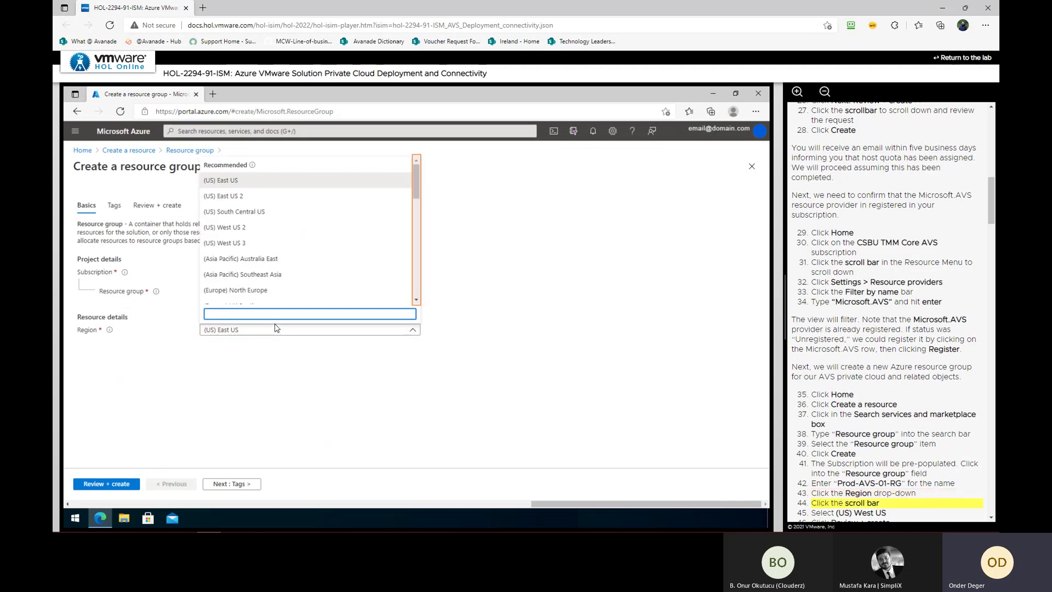
{"action": "left_click", "coordinate": [415, 296]}
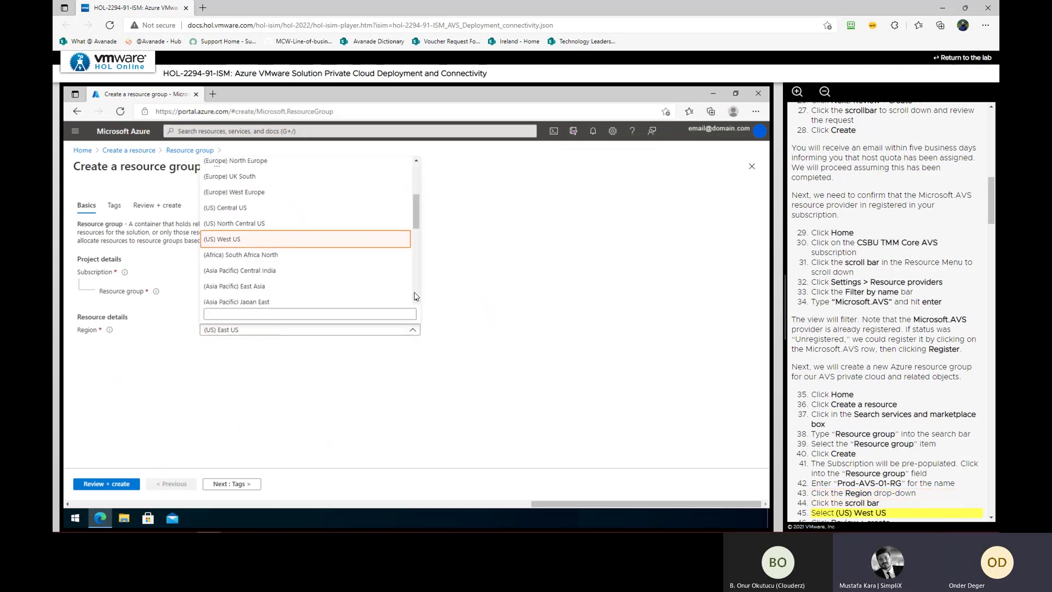
{"action": "left_click", "coordinate": [311, 240]}
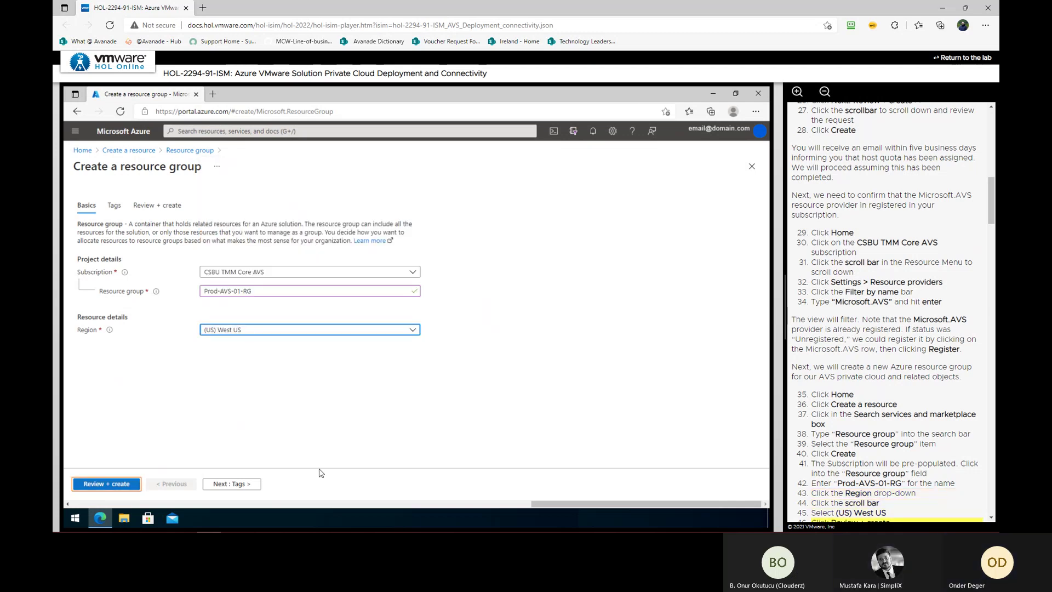
{"action": "left_click", "coordinate": [98, 486]}
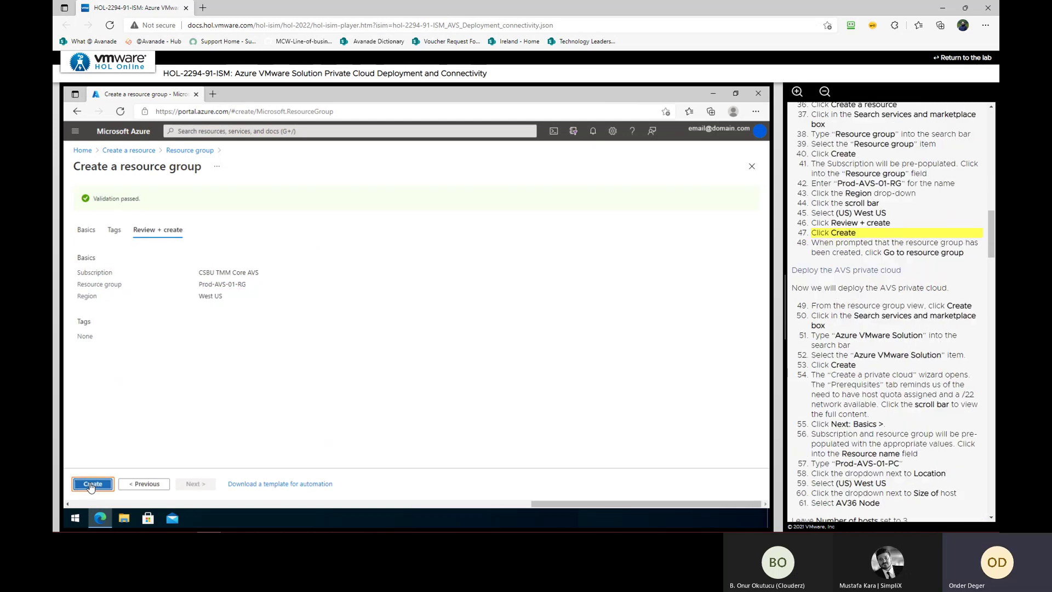
{"action": "left_click", "coordinate": [92, 484]}
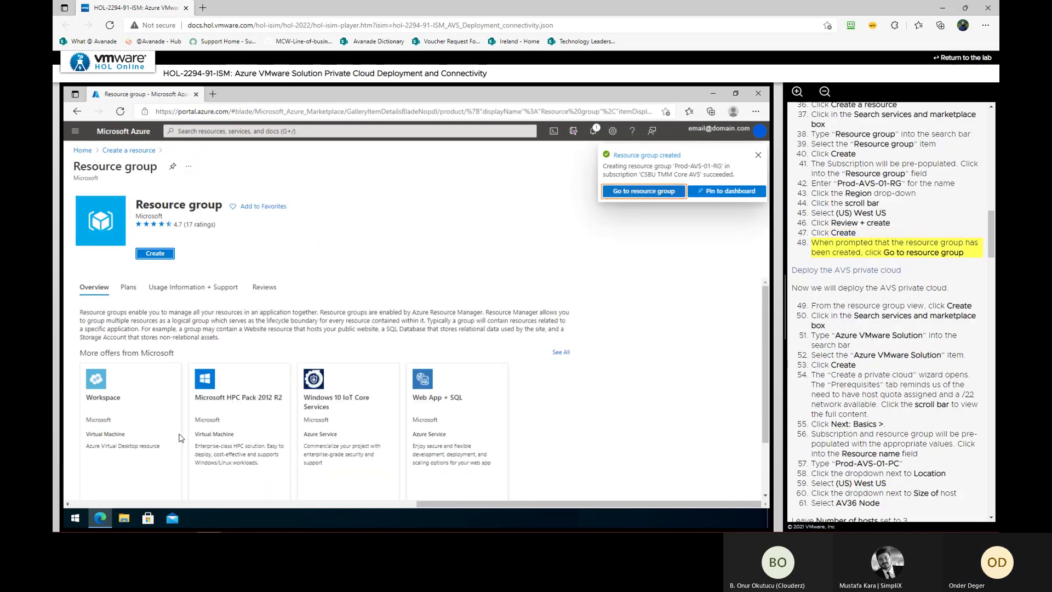
{"action": "left_click", "coordinate": [643, 190]}
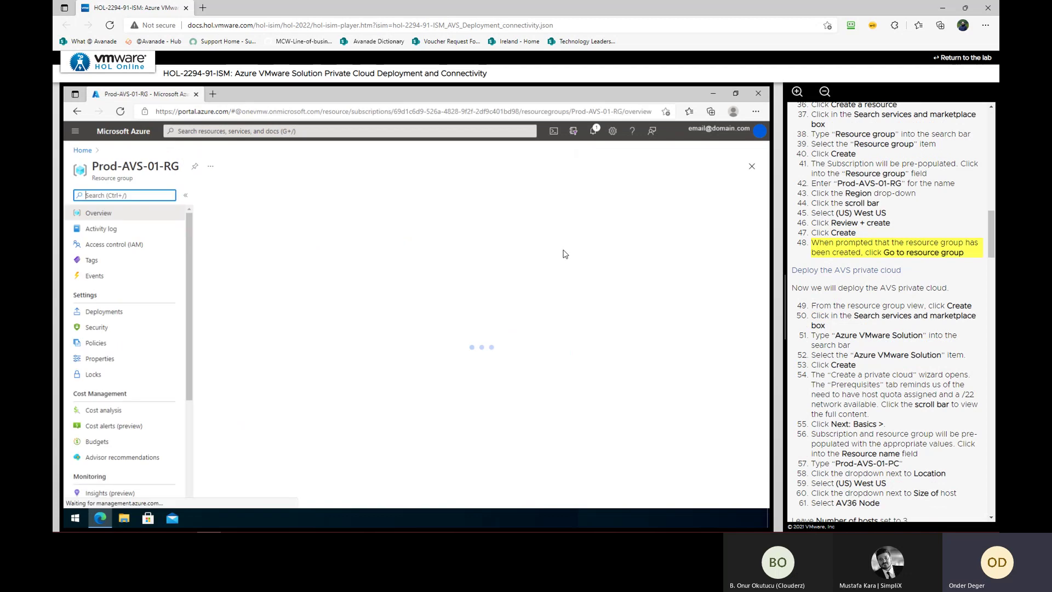
Launch the Azure VMware Solution private cloud wizard from Prod-AVS-01-RG and reach Basics
{"action": "left_click", "coordinate": [225, 195]}
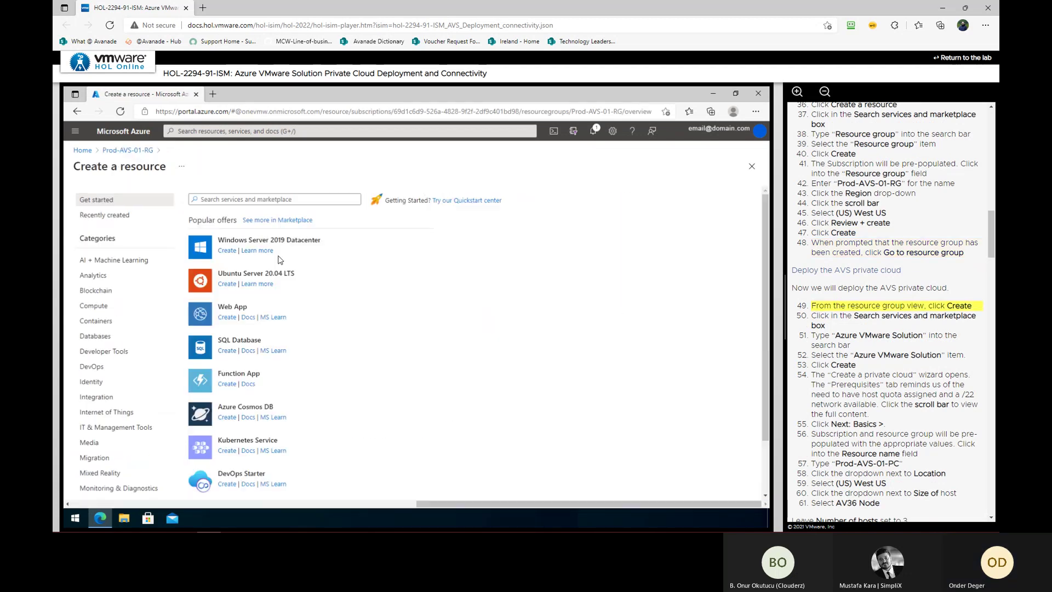
{"action": "left_click", "coordinate": [317, 200]}
{"action": "type", "text": "Azure VMware S"}
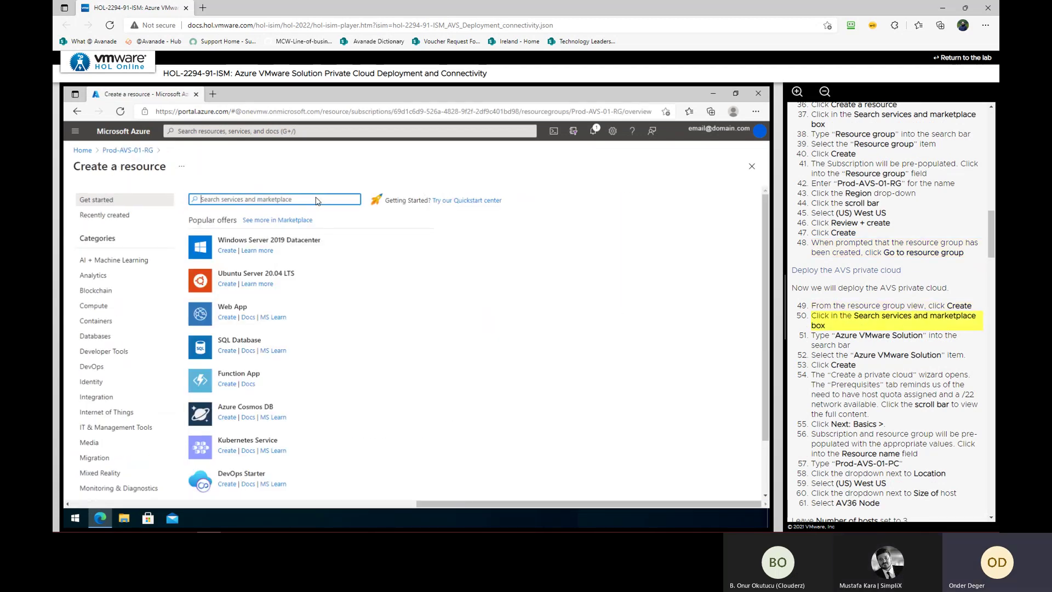
{"action": "type", "text": "olution"}
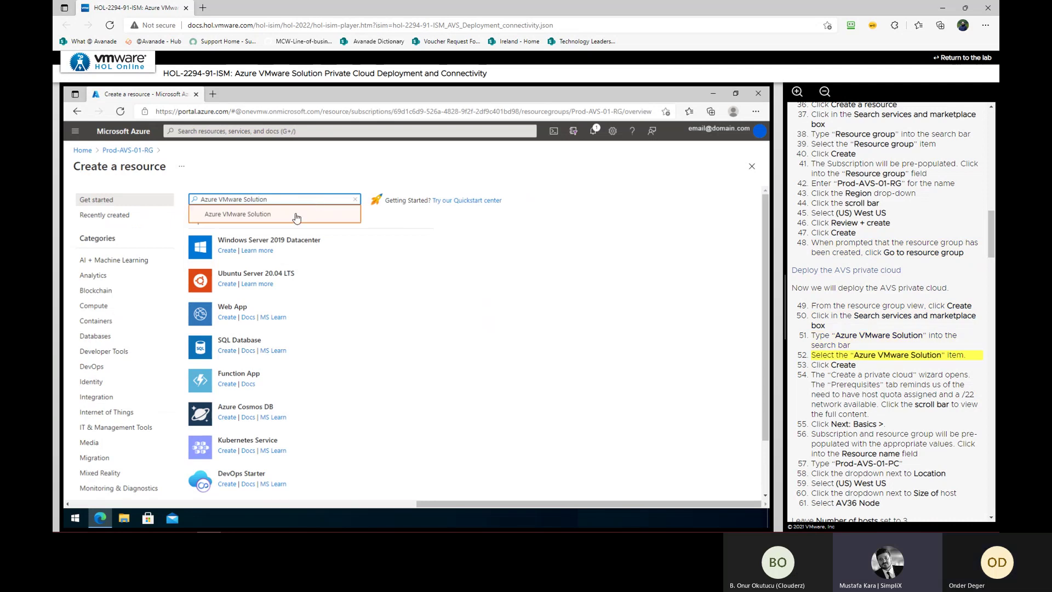
{"action": "left_click", "coordinate": [290, 218]}
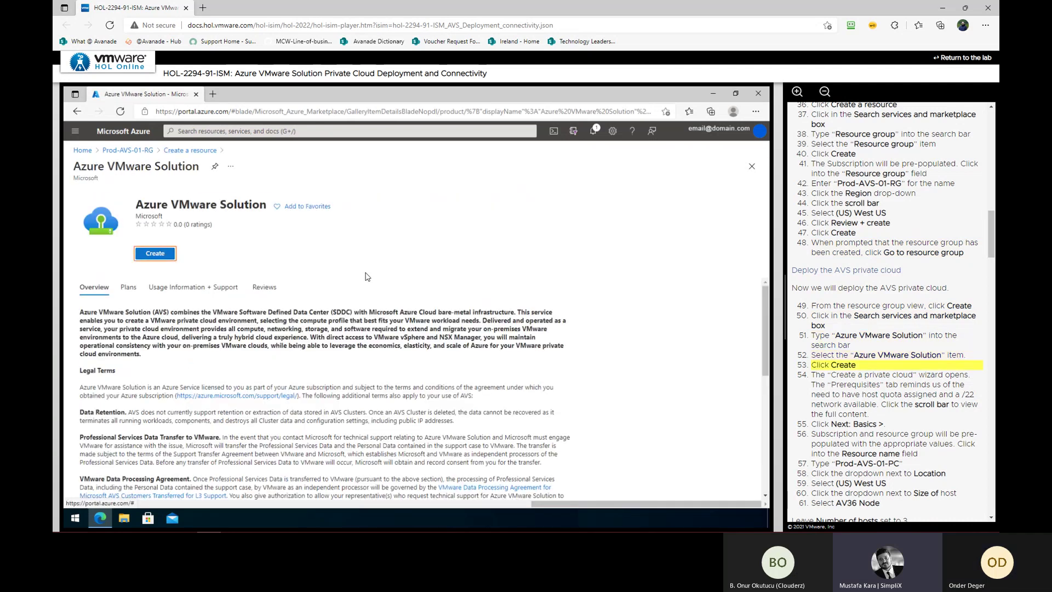
{"action": "left_click", "coordinate": [155, 255]}
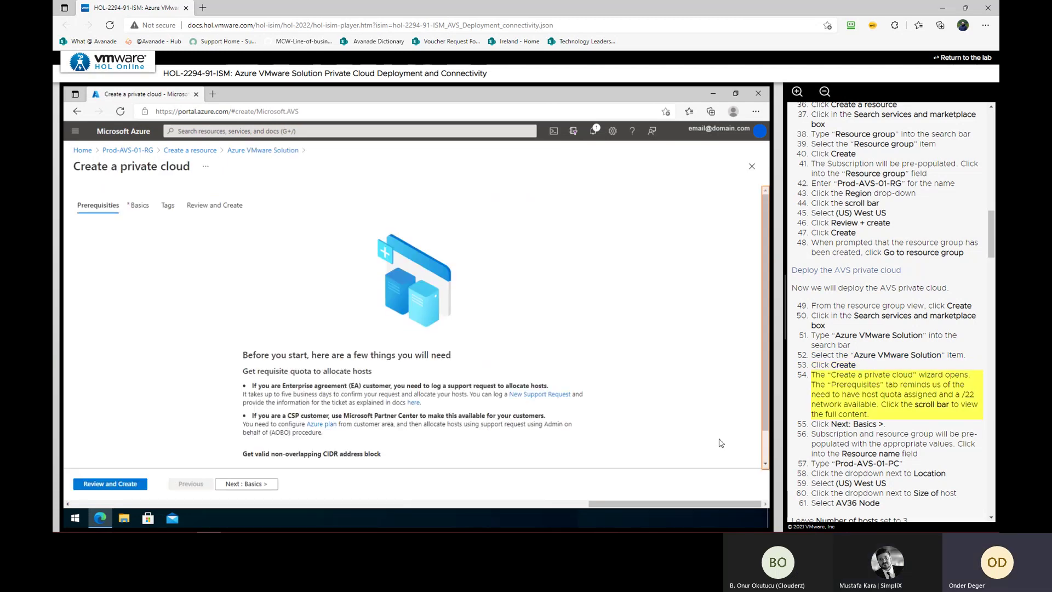
{"action": "left_click", "coordinate": [763, 450]}
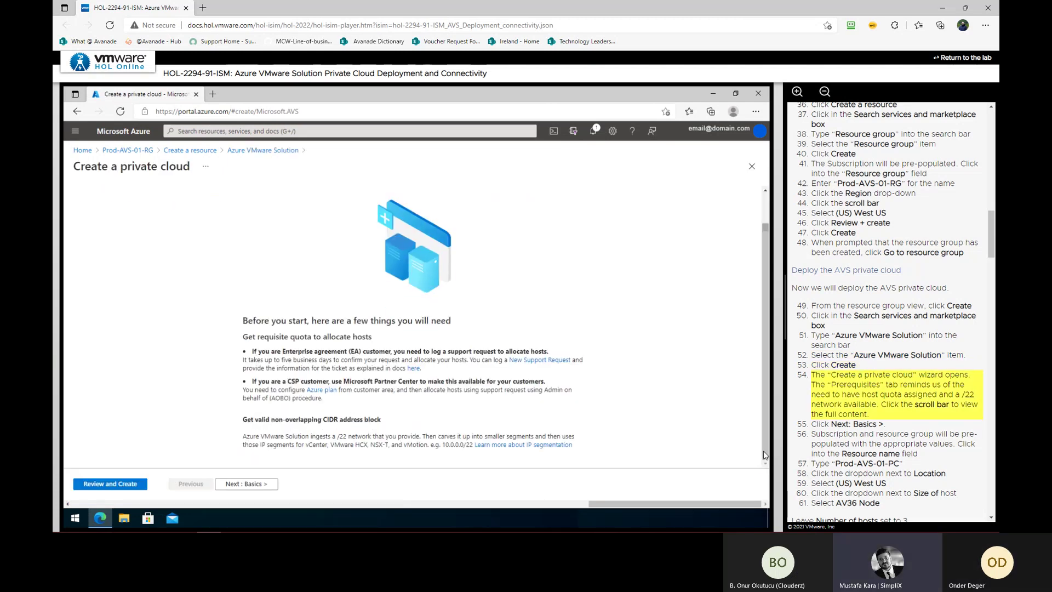
{"action": "left_click", "coordinate": [251, 484]}
{"action": "left_click", "coordinate": [264, 307]}
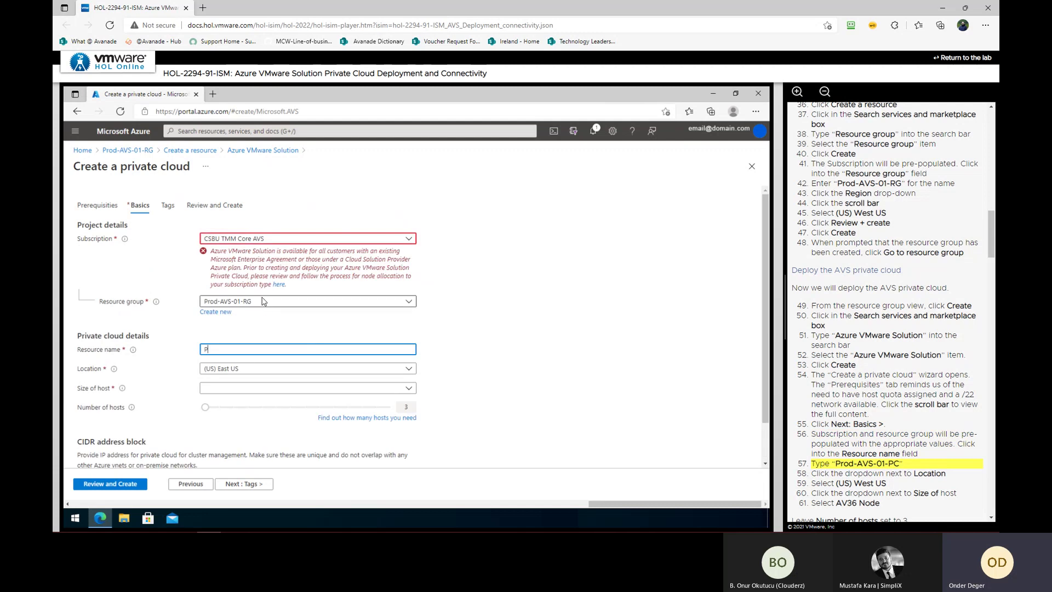
Name the private cloud Prod-AVS-01-PC, location (US) West US, host size AV36 Node
{"action": "type", "text": "P"}
{"action": "type", "text": "od-AVS-01-PC"}
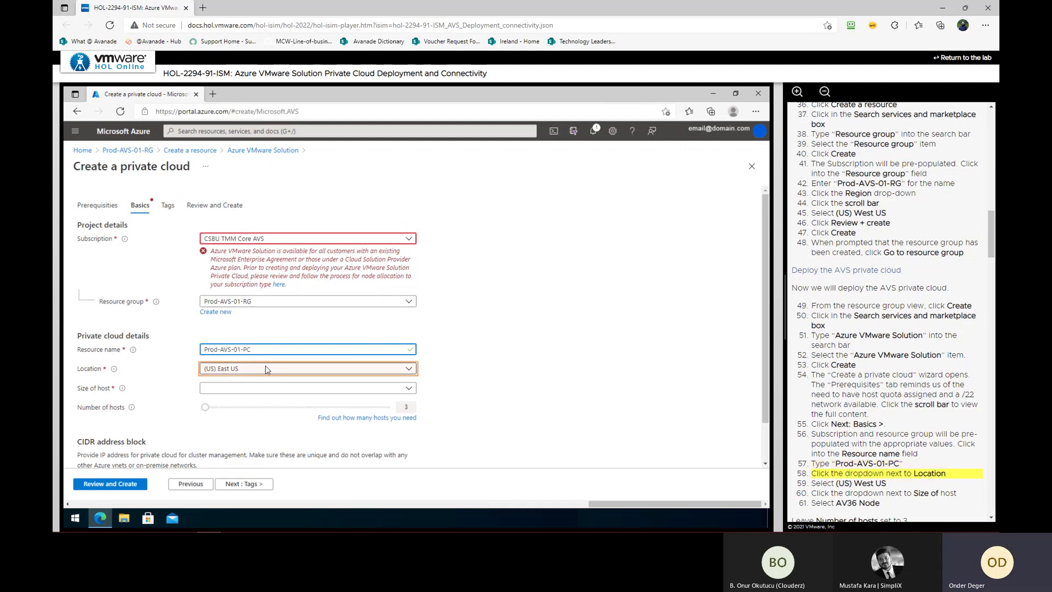
{"action": "left_click", "coordinate": [265, 369]}
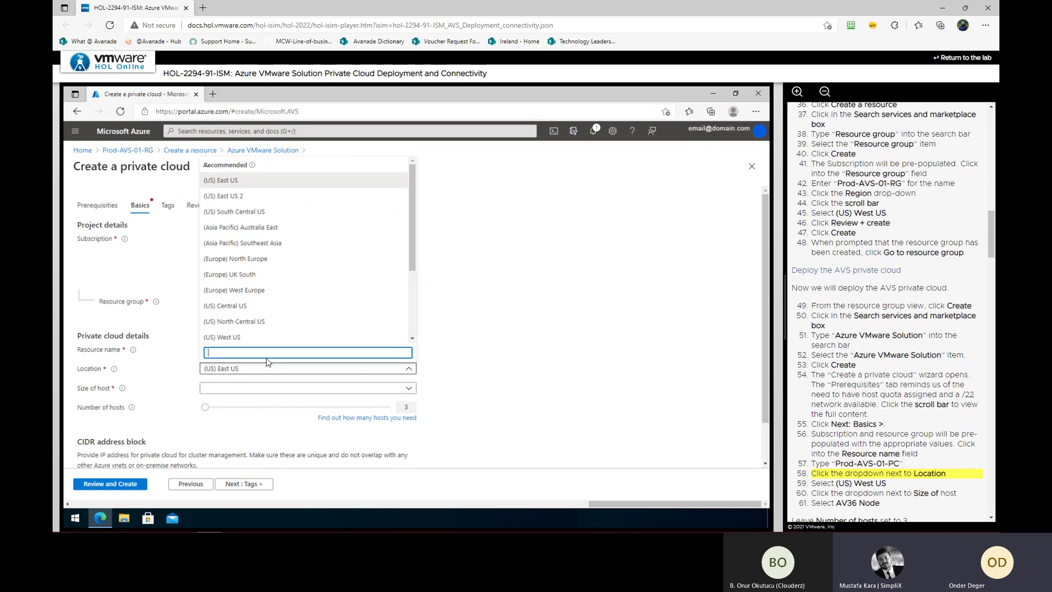
{"action": "left_click", "coordinate": [367, 337]}
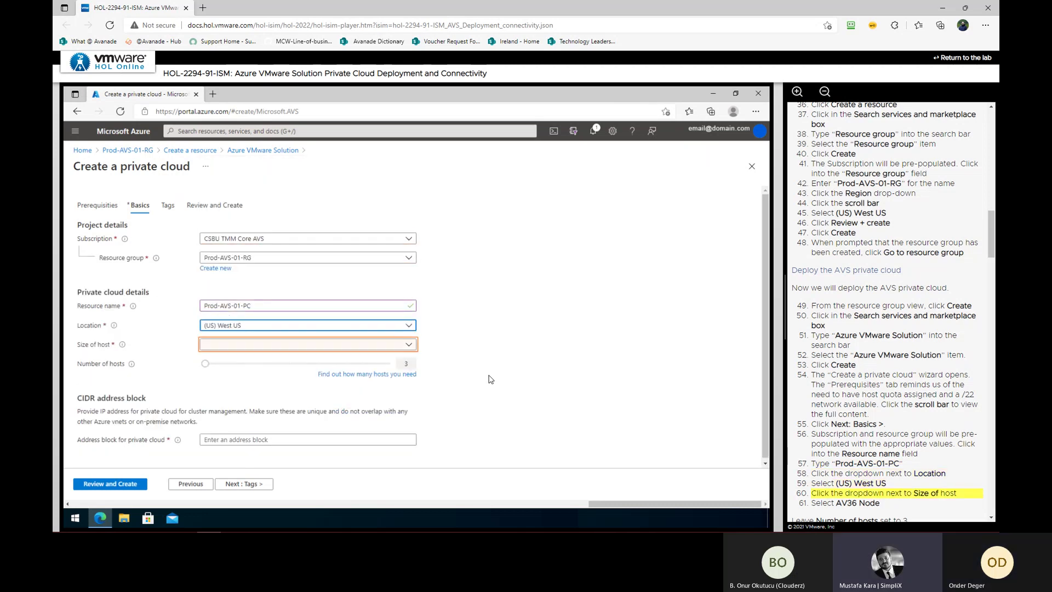
{"action": "left_click", "coordinate": [323, 345]}
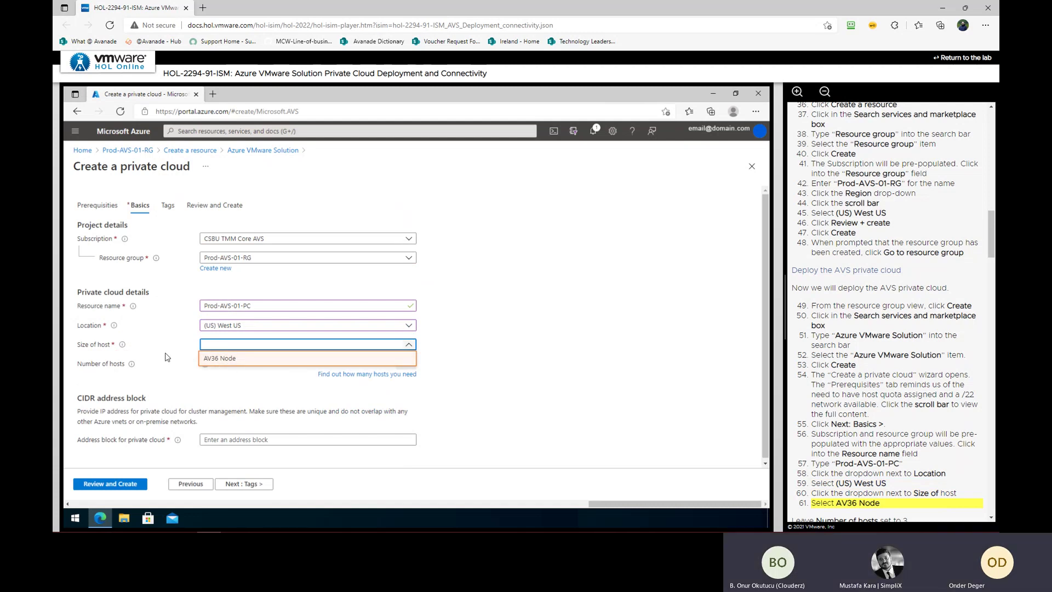
{"action": "left_click", "coordinate": [225, 359]}
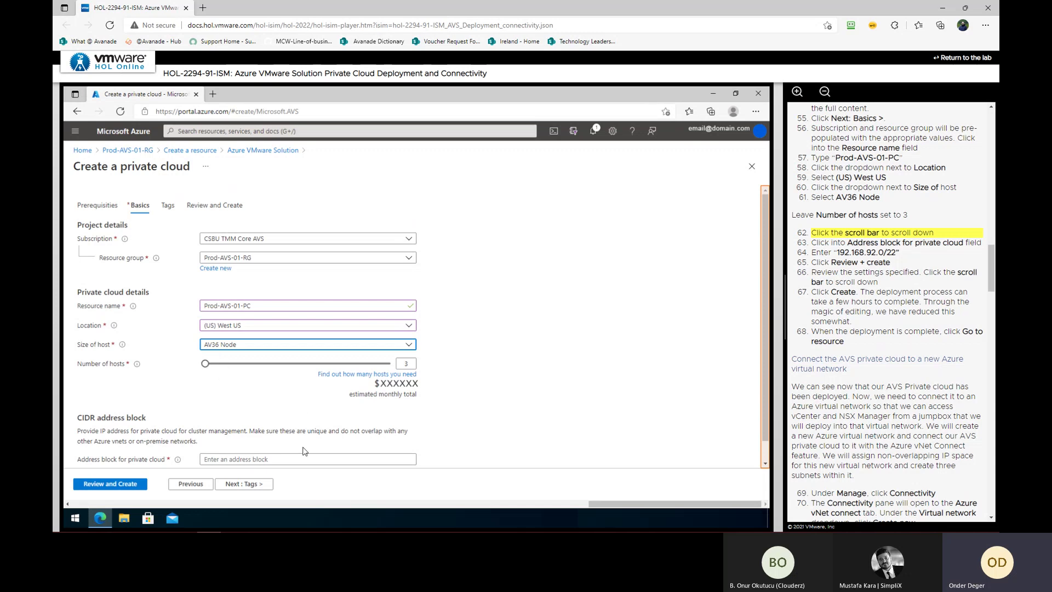
Enter address block 192.168.92.0/22 and move on to Review and Create
{"action": "left_click", "coordinate": [765, 460]}
{"action": "left_click", "coordinate": [346, 433]}
{"action": "left_click", "coordinate": [278, 439]}
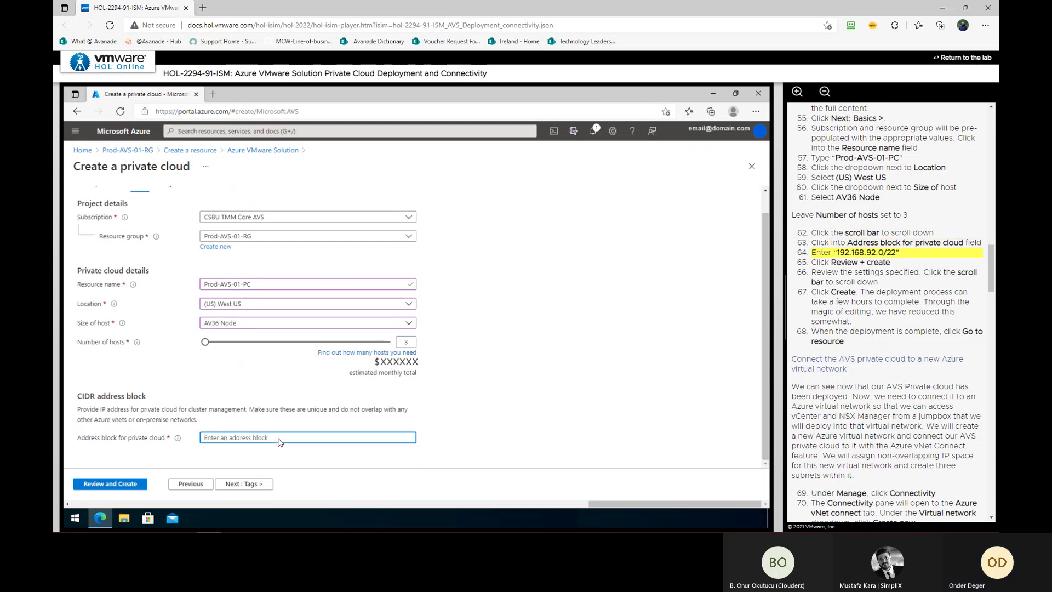
{"action": "type", "text": "192.168.92.0/22"}
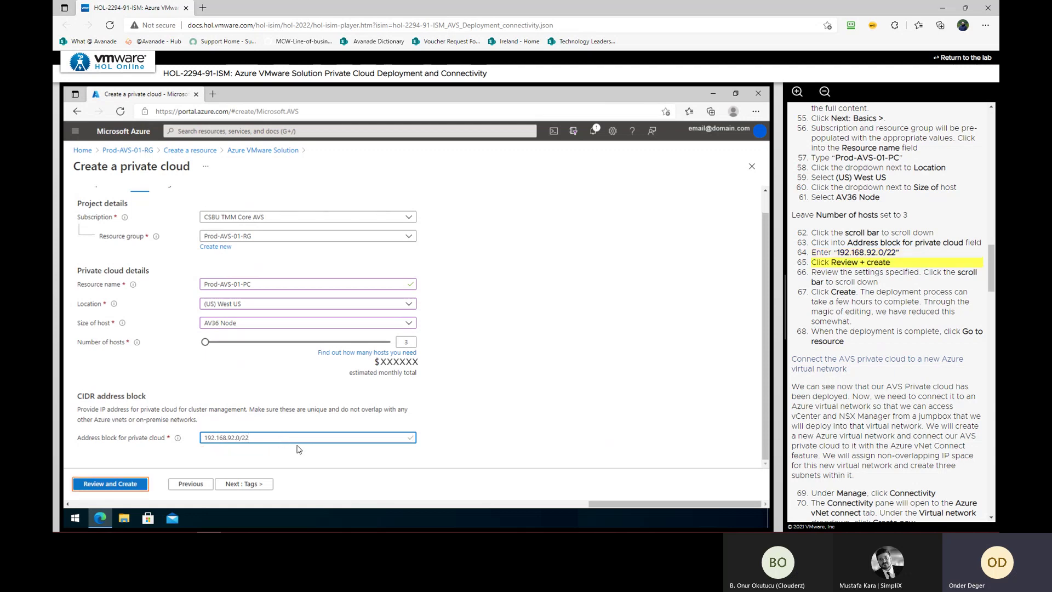
{"action": "left_click", "coordinate": [117, 485]}
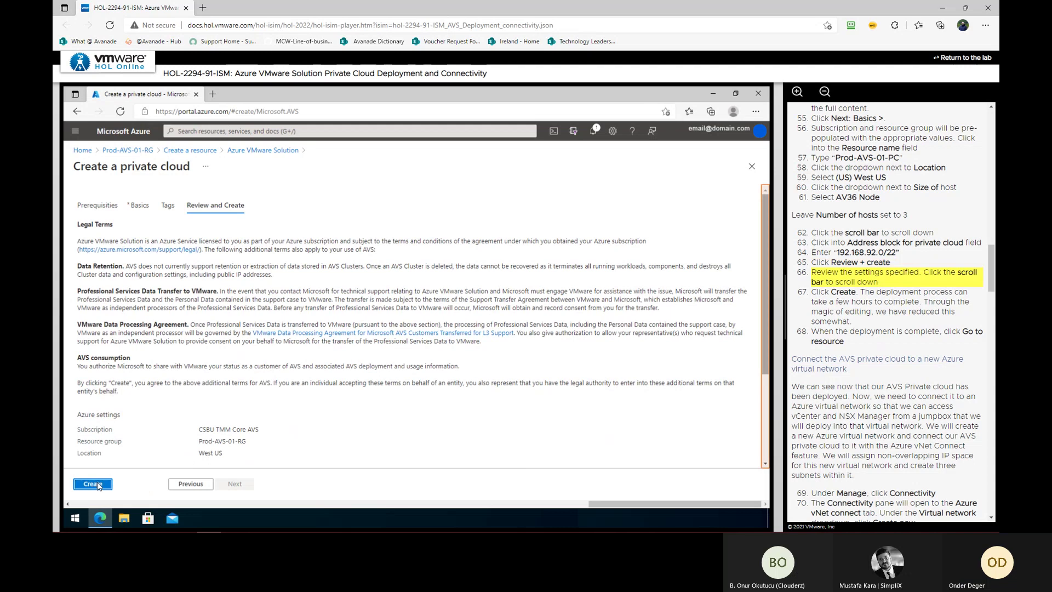
Create Prod-AVS-01-PC from the review page and wait for the deployment to complete
{"action": "left_click", "coordinate": [770, 430]}
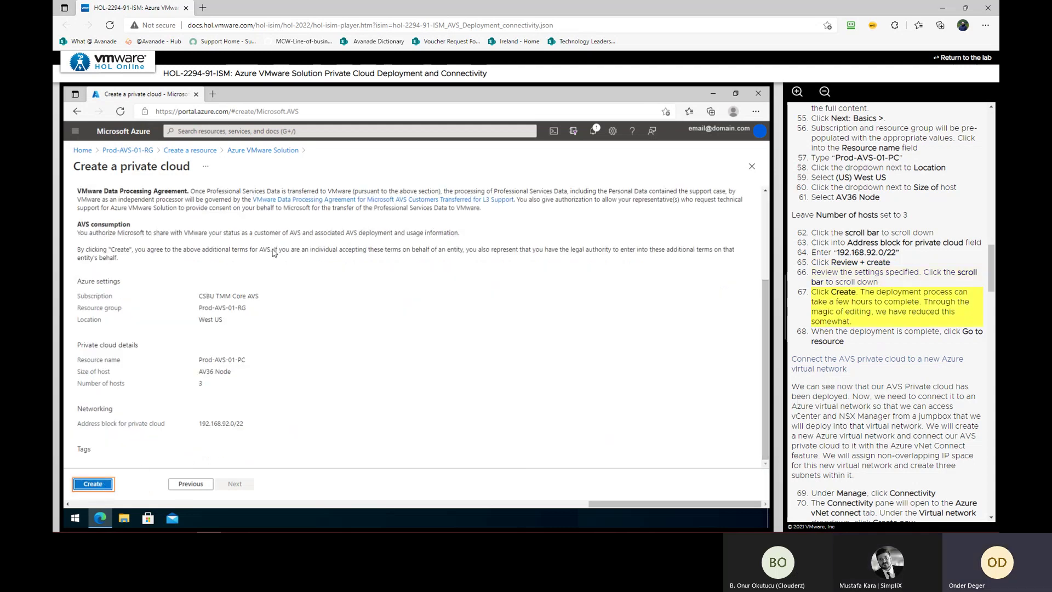
{"action": "left_click", "coordinate": [102, 487]}
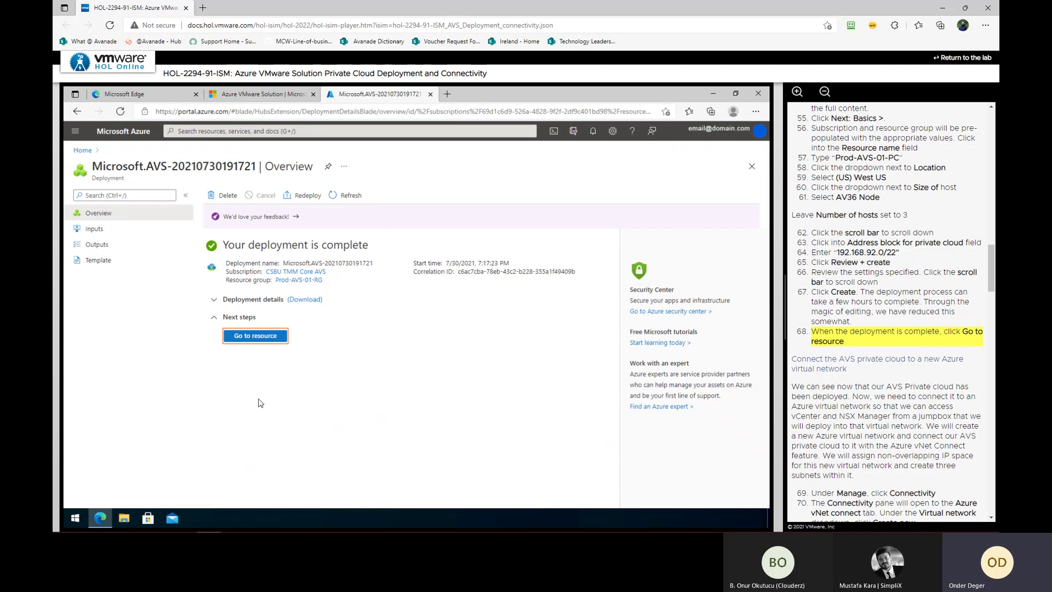
Open the Prod-AVS-01-PC private cloud and view its Connectivity settings
{"action": "left_click", "coordinate": [251, 338]}
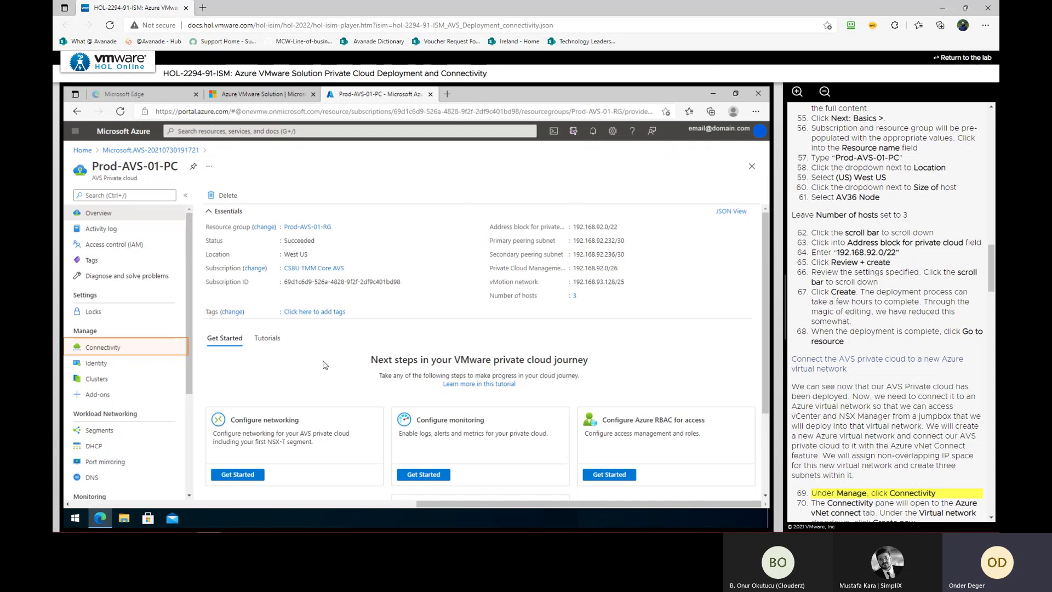
{"action": "left_click", "coordinate": [112, 349]}
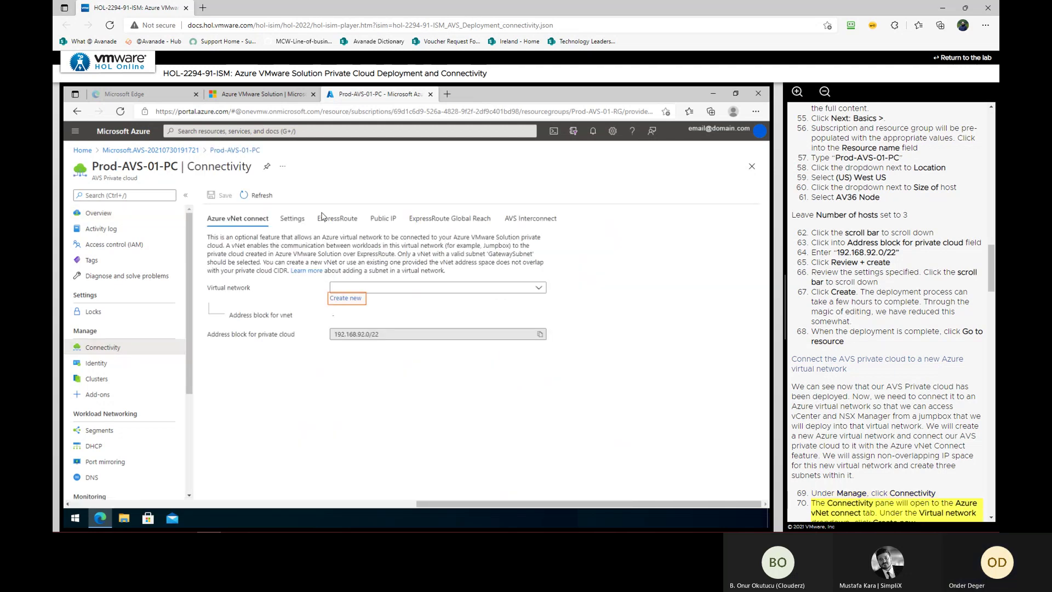
Start a new virtual network and change its address range to 192.168.96.0/24
{"action": "left_click", "coordinate": [340, 299]}
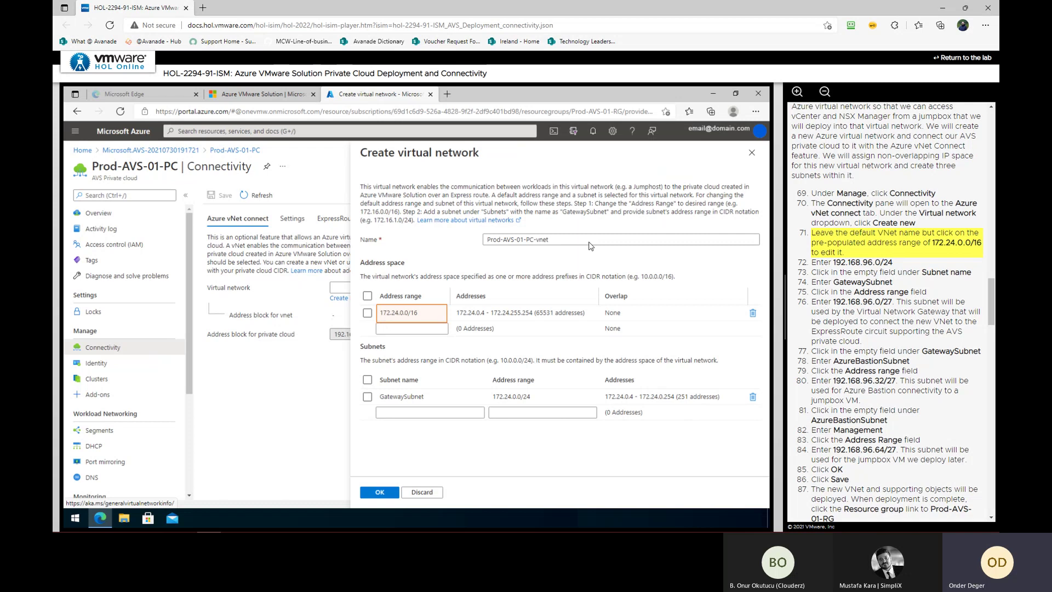
{"action": "left_click", "coordinate": [421, 315]}
{"action": "key", "text": "ctrl+a"}
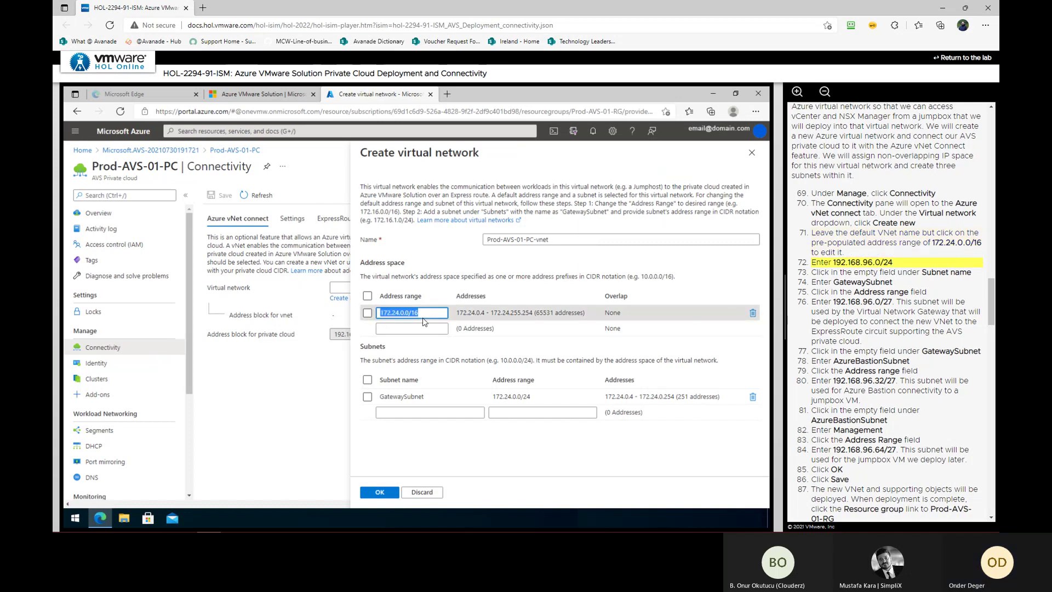
{"action": "type", "text": "192.168.96.0/24"}
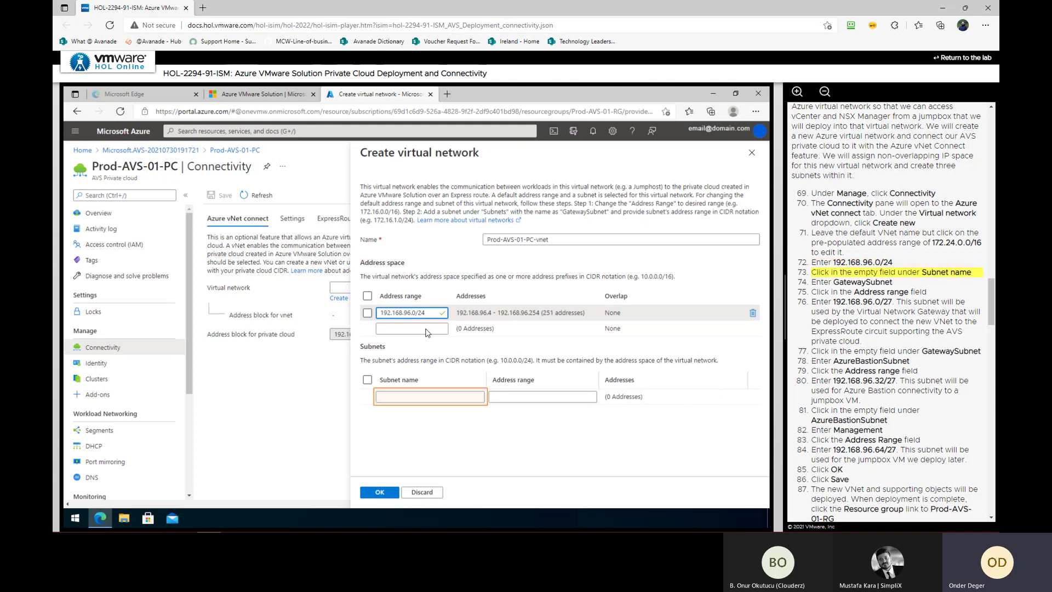
Add subnets GatewaySubnet 192.168.96.0/27, AzureBastionSubnet 192.168.96.32/27 and Management 192.168.96.64/27
{"action": "left_click", "coordinate": [425, 397]}
{"action": "type", "text": "GatewaySubnet"}
{"action": "left_click", "coordinate": [509, 396]}
{"action": "type", "text": "192.168.96.0/27"}
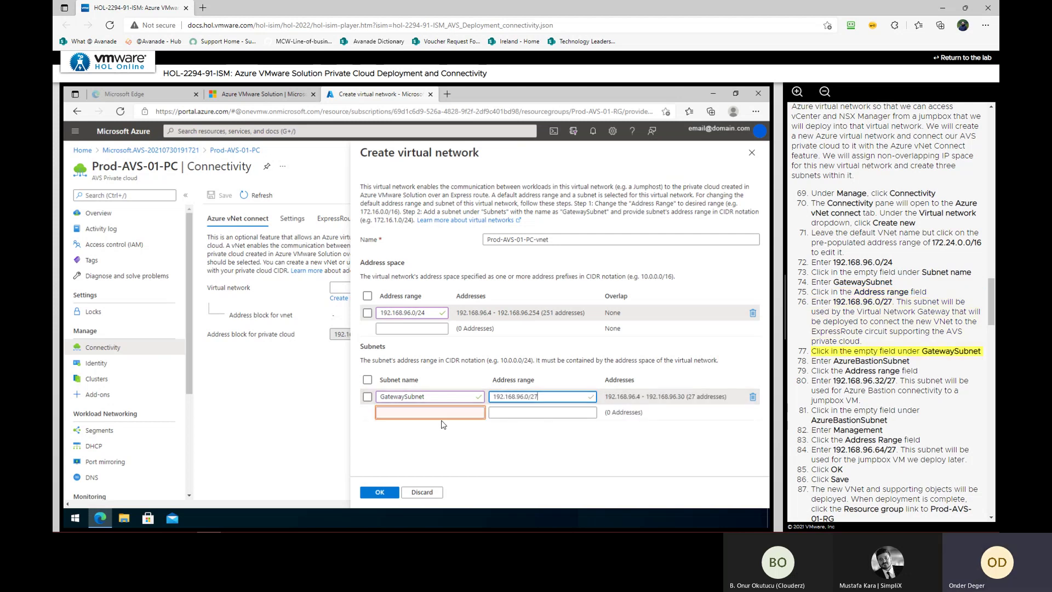
{"action": "left_click", "coordinate": [446, 428]}
{"action": "type", "text": "AzureBastionSubnet"}
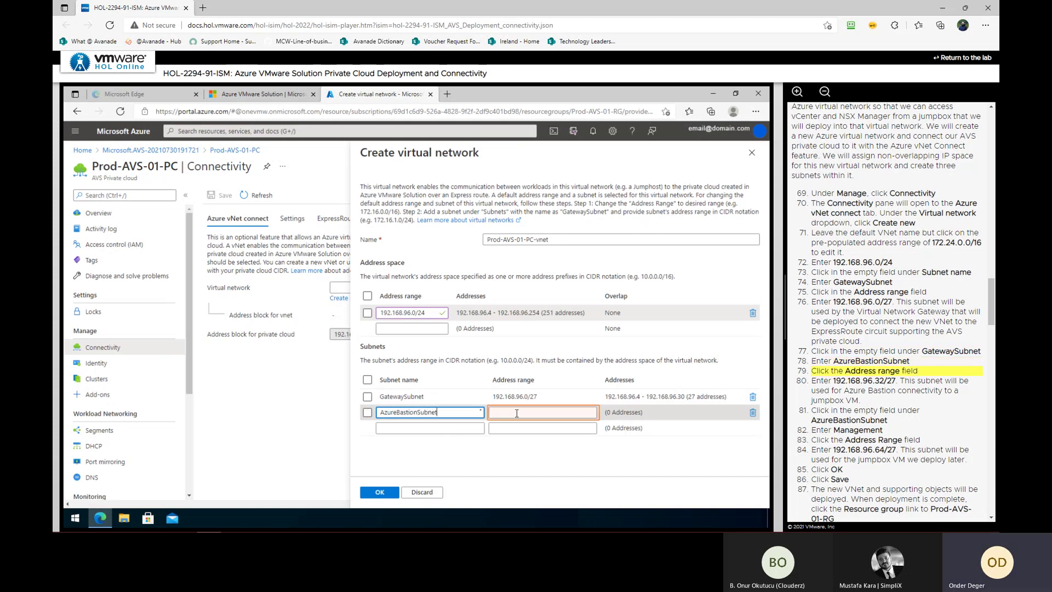
{"action": "left_click", "coordinate": [516, 413]}
{"action": "type", "text": "192.168.96.32/27"}
{"action": "left_click", "coordinate": [432, 428]}
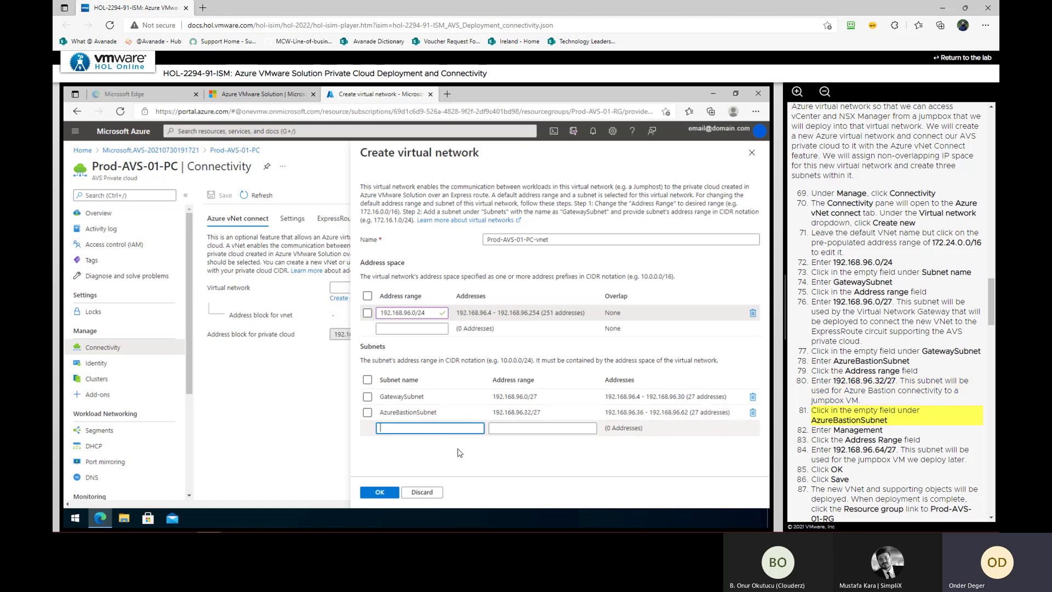
{"action": "type", "text": "Management"}
{"action": "left_click", "coordinate": [522, 427]}
{"action": "type", "text": "192.168.96.64/27"}
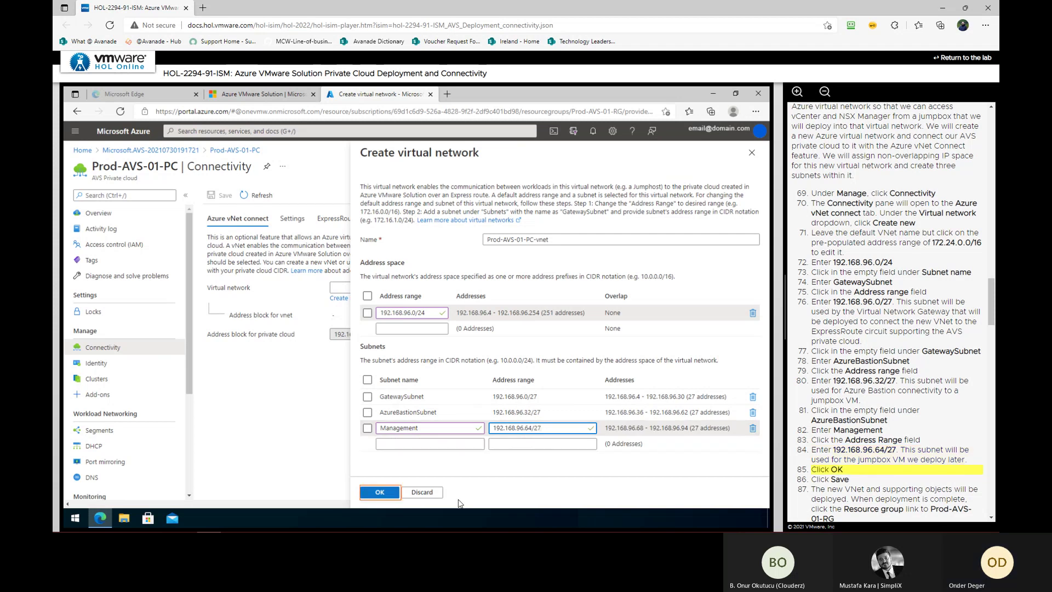
Confirm and save the new vnet connection, then open the Prod-AVS-01-RG resource group
{"action": "left_click", "coordinate": [377, 494]}
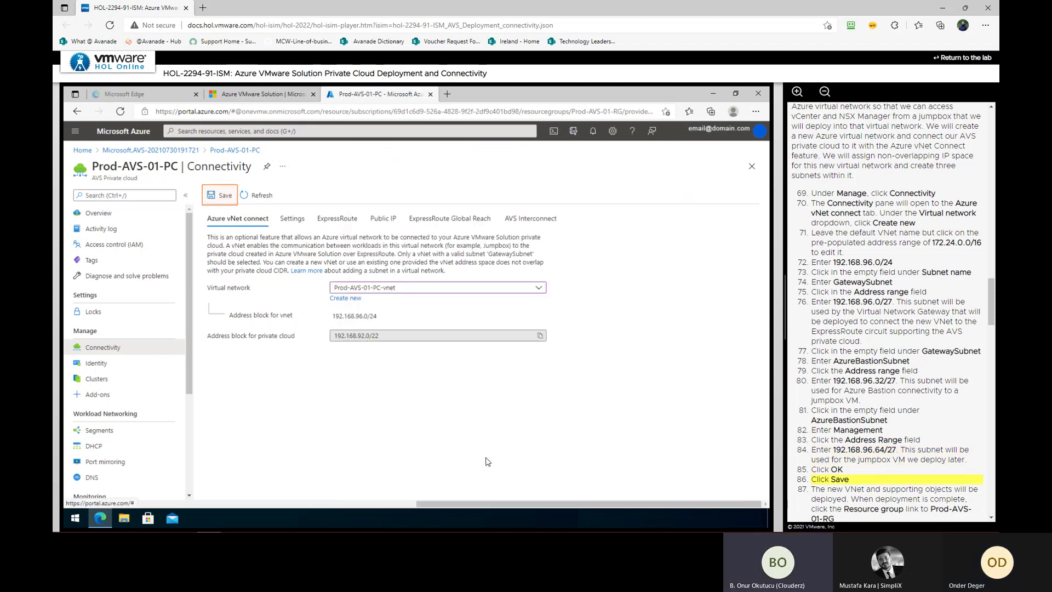
{"action": "left_click", "coordinate": [221, 196]}
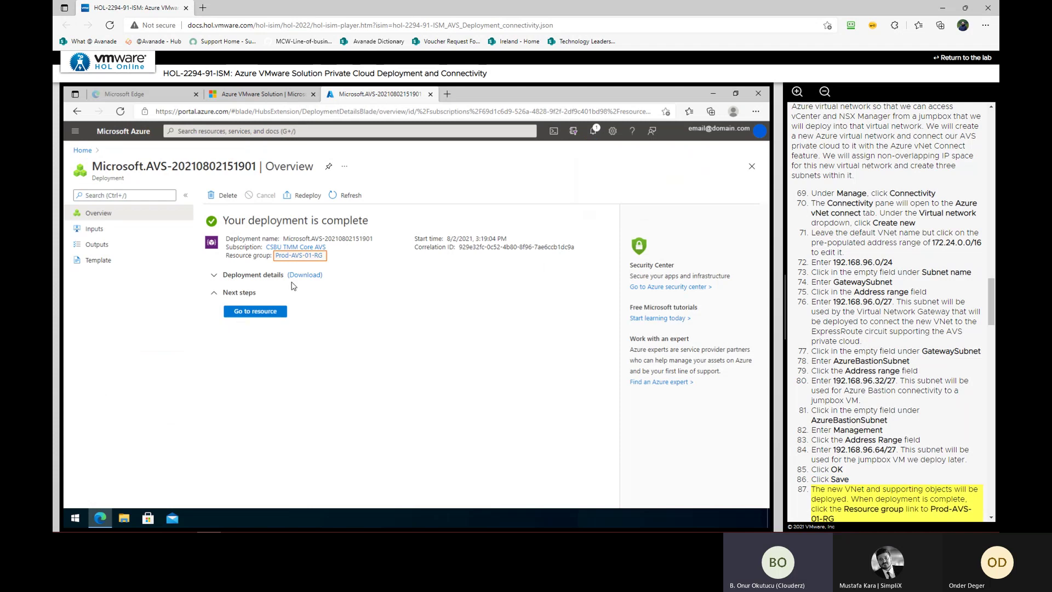
{"action": "left_click", "coordinate": [299, 255]}
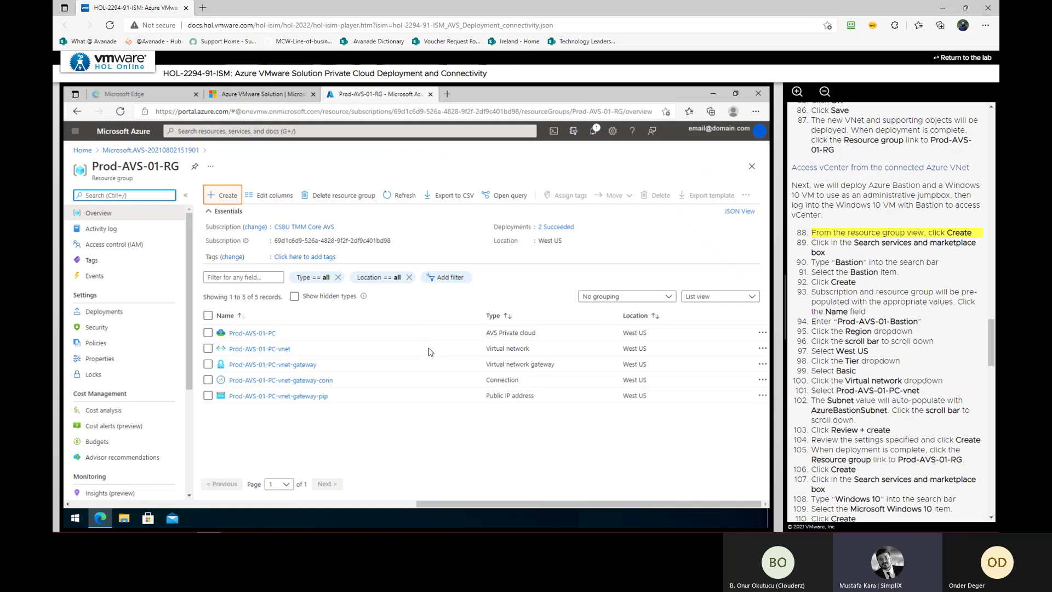
Find Bastion in the marketplace from Prod-AVS-01-RG and start creating one
{"action": "left_click", "coordinate": [228, 197]}
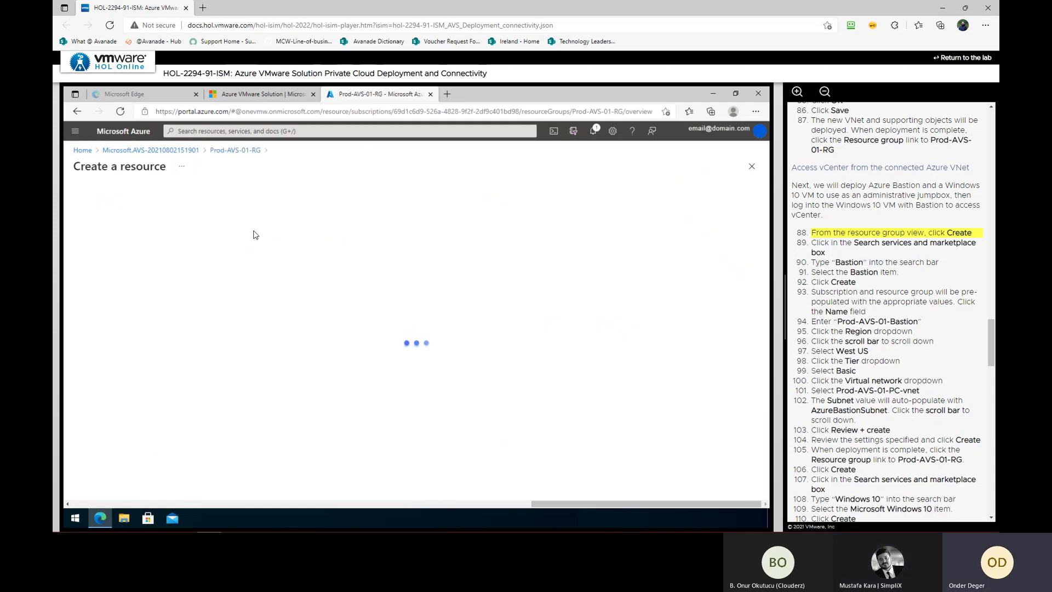
{"action": "left_click", "coordinate": [254, 201]}
{"action": "type", "text": "Bastion"}
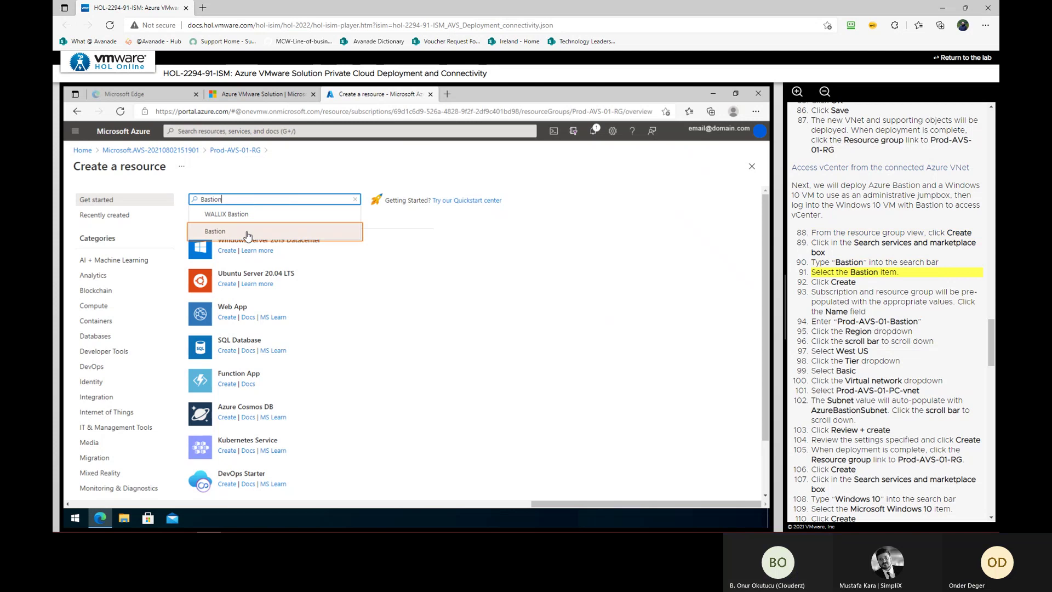
{"action": "left_click", "coordinate": [251, 226]}
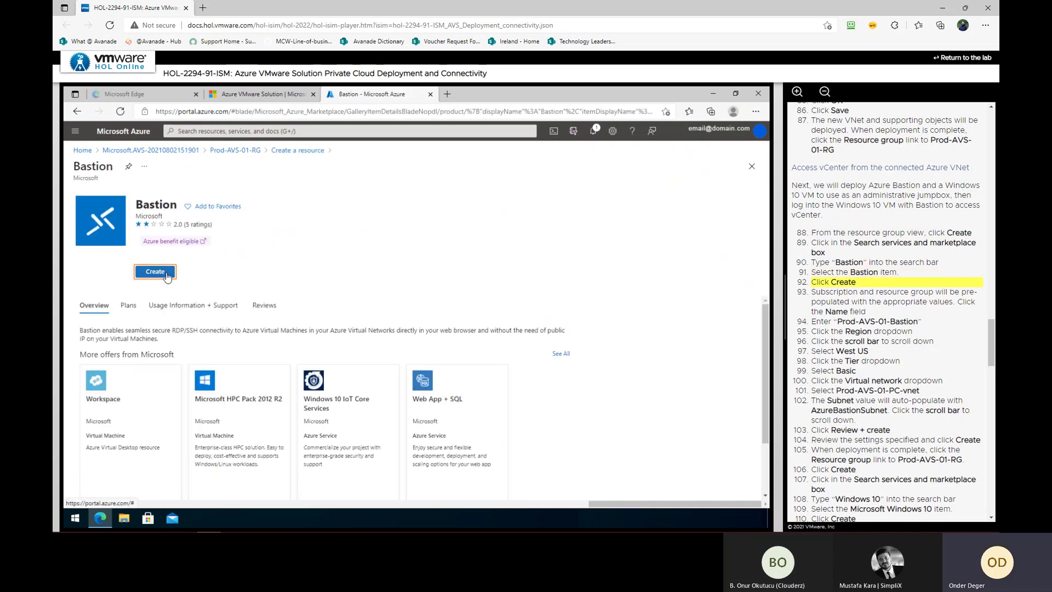
{"action": "left_click", "coordinate": [166, 275]}
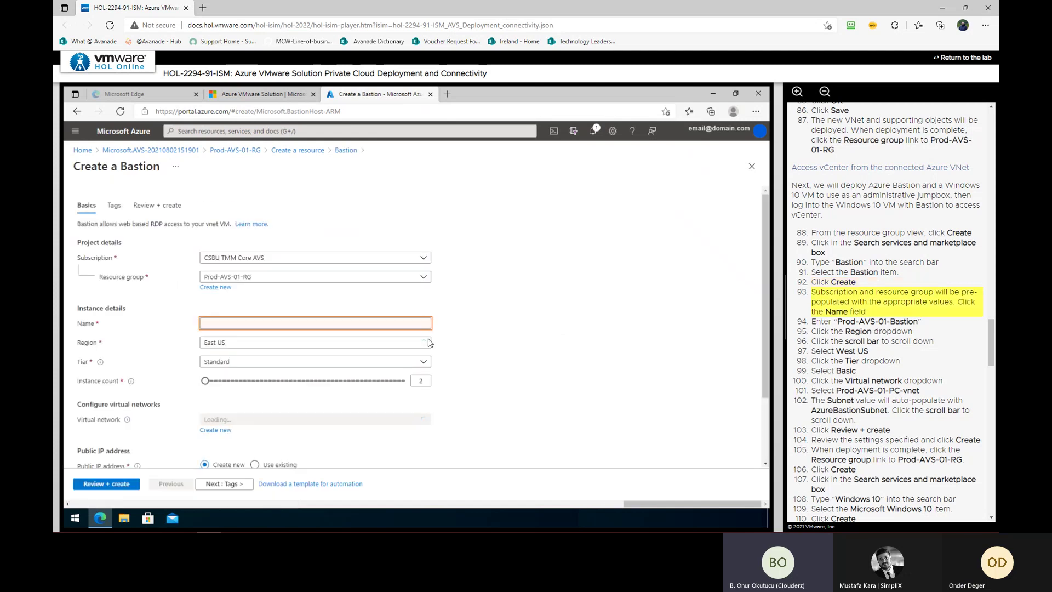
Name the Bastion Prod-AVS-01-Bastion, in West US on the Basic tier
{"action": "left_click", "coordinate": [282, 324]}
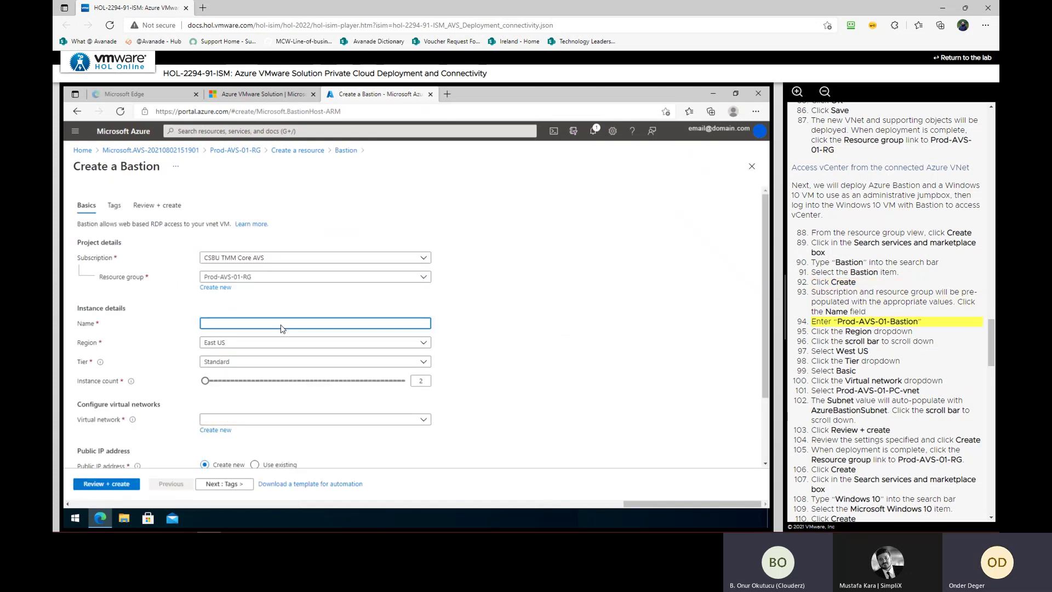
{"action": "type", "text": "Prod-A"}
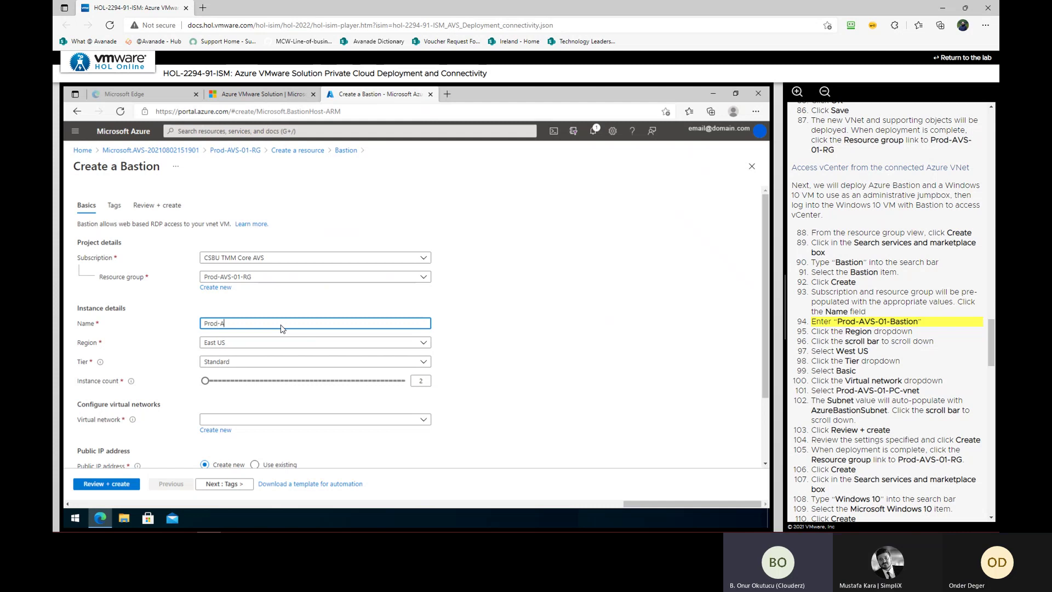
{"action": "type", "text": "VS-01-Ba"}
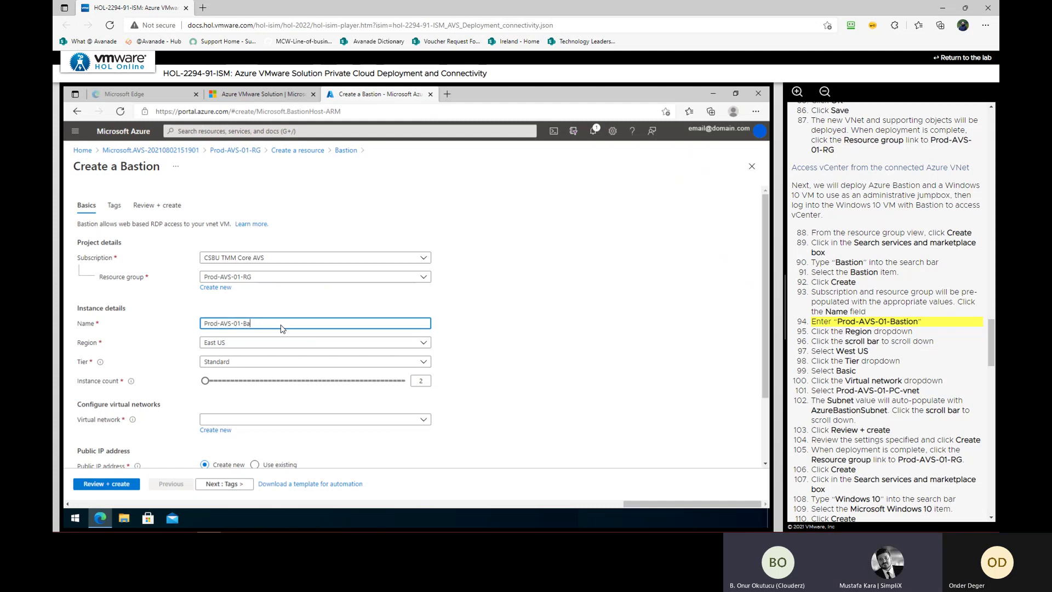
{"action": "type", "text": "stion"}
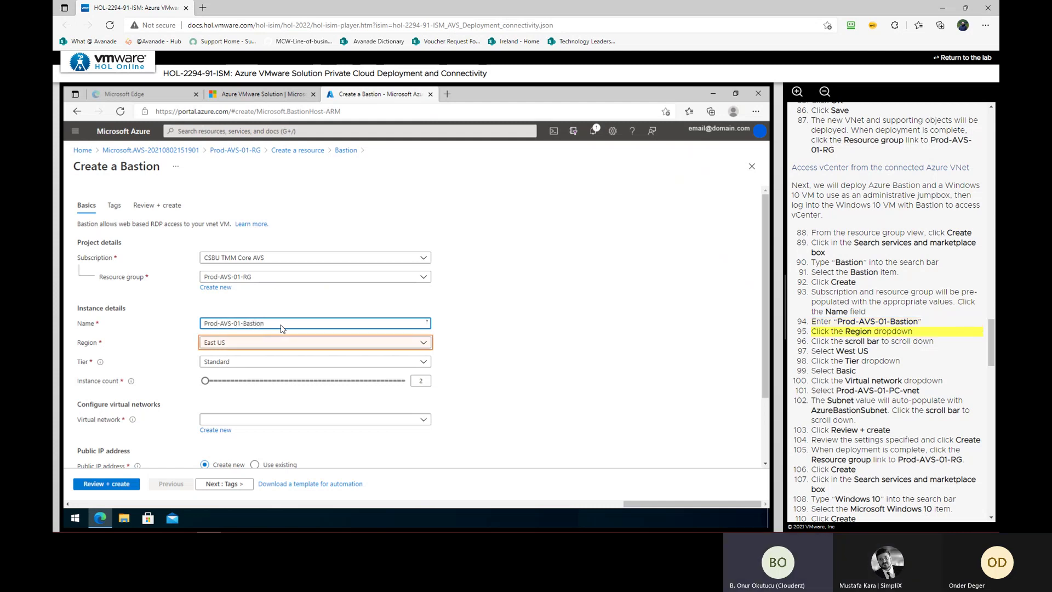
{"action": "left_click", "coordinate": [255, 346]}
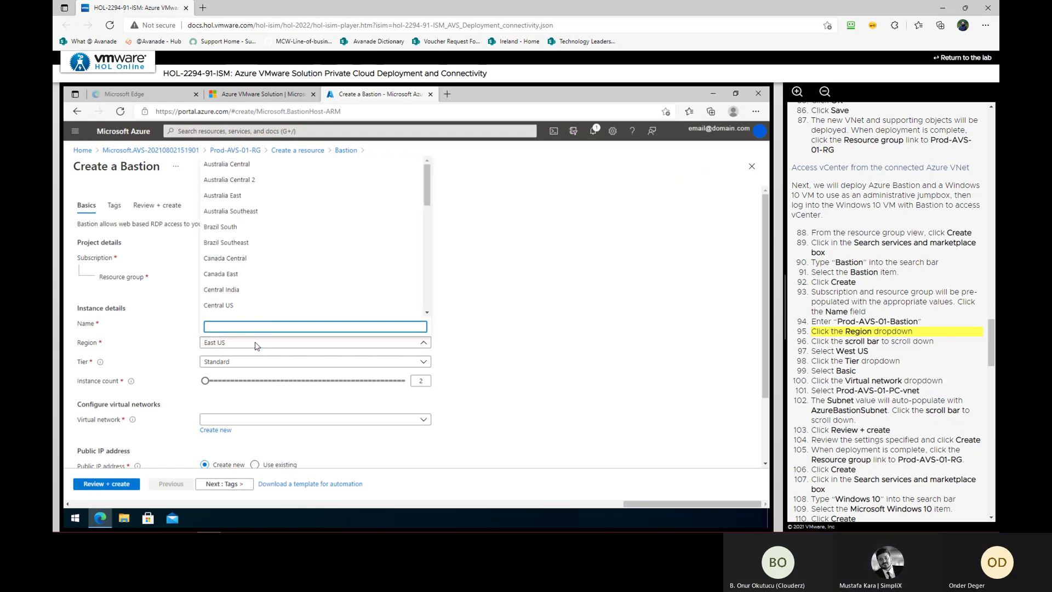
{"action": "left_click", "coordinate": [428, 307]}
{"action": "left_click", "coordinate": [374, 296]}
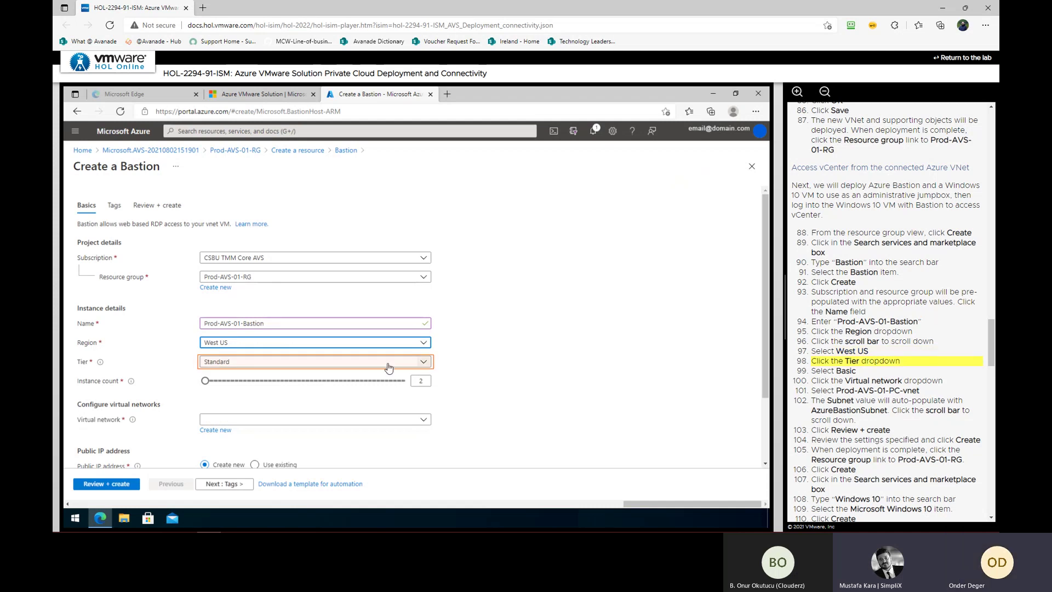
{"action": "left_click", "coordinate": [388, 364]}
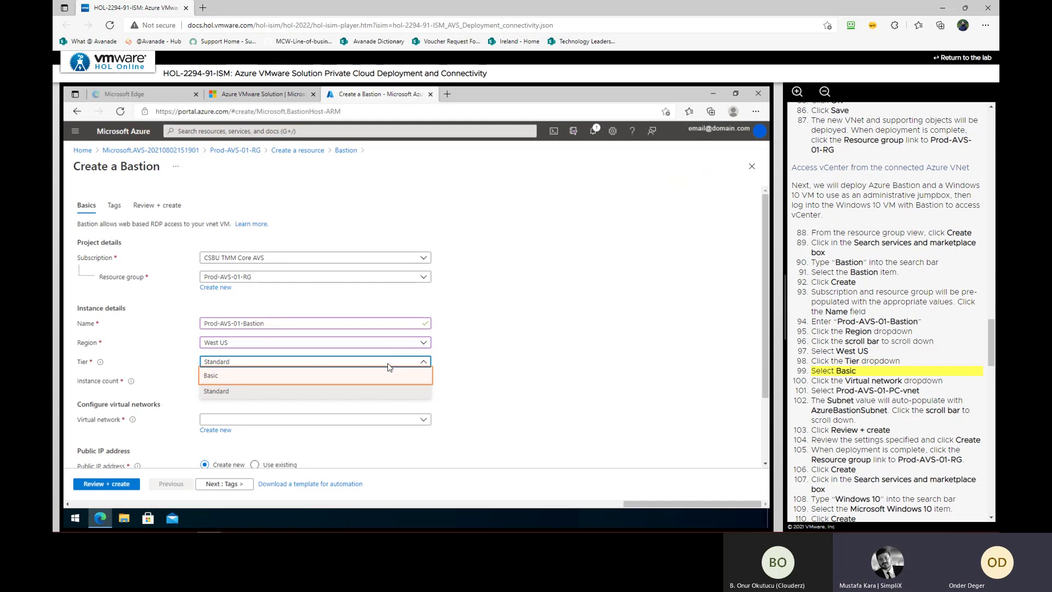
{"action": "left_click", "coordinate": [291, 377]}
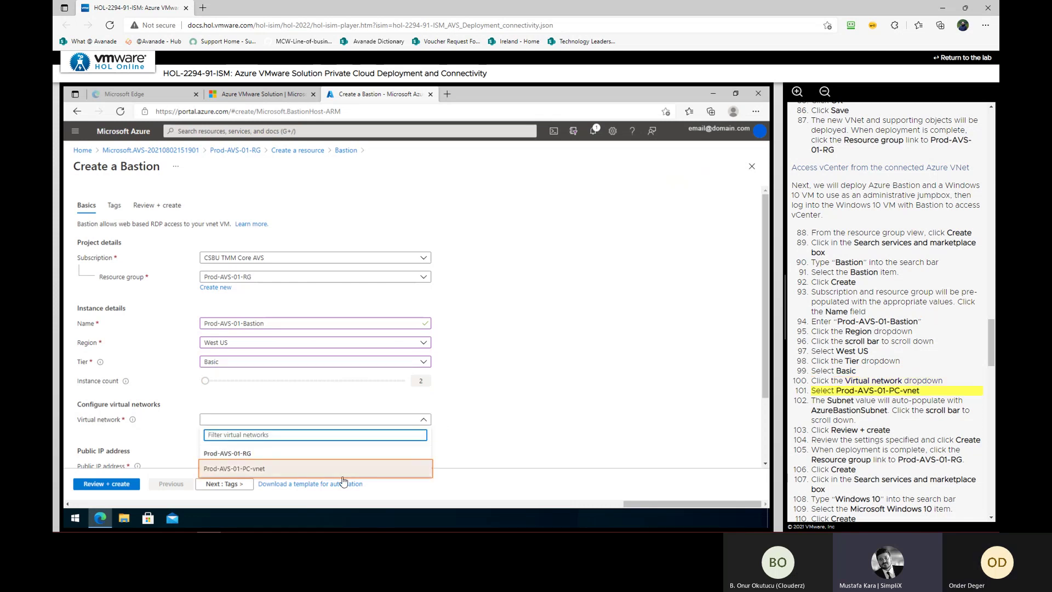
Attach the Bastion to Prod-AVS-01-PC-vnet, review and create it, then open Prod-AVS-01-RG
{"action": "left_click", "coordinate": [318, 469]}
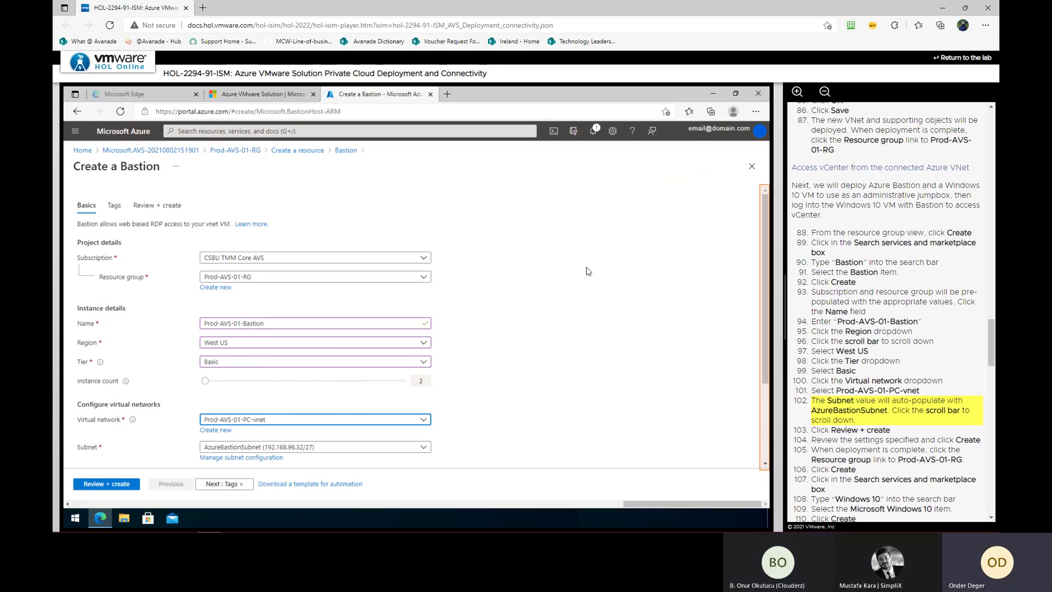
{"action": "left_click", "coordinate": [763, 455]}
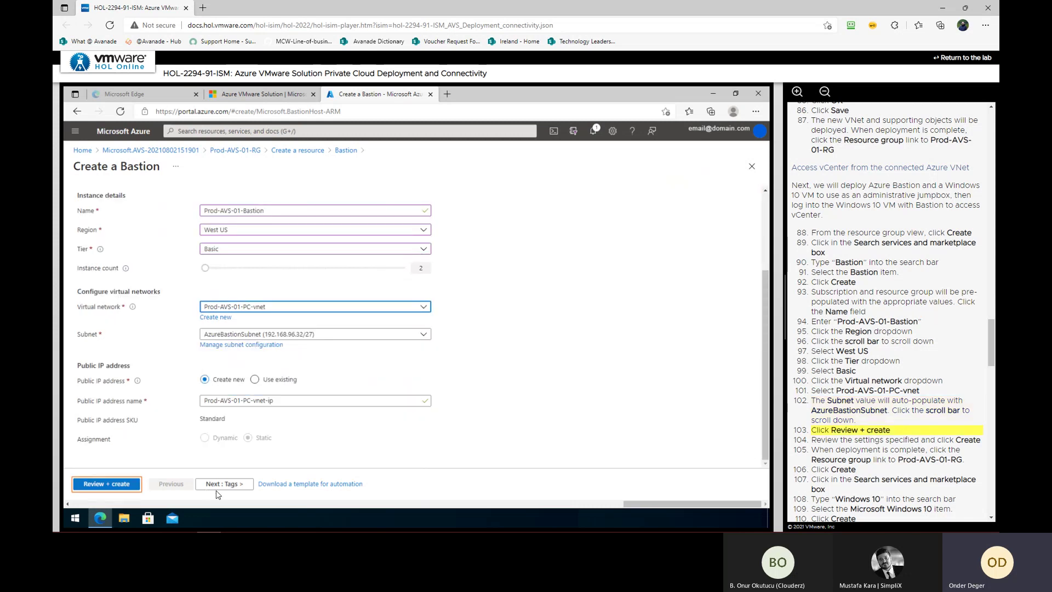
{"action": "left_click", "coordinate": [123, 485]}
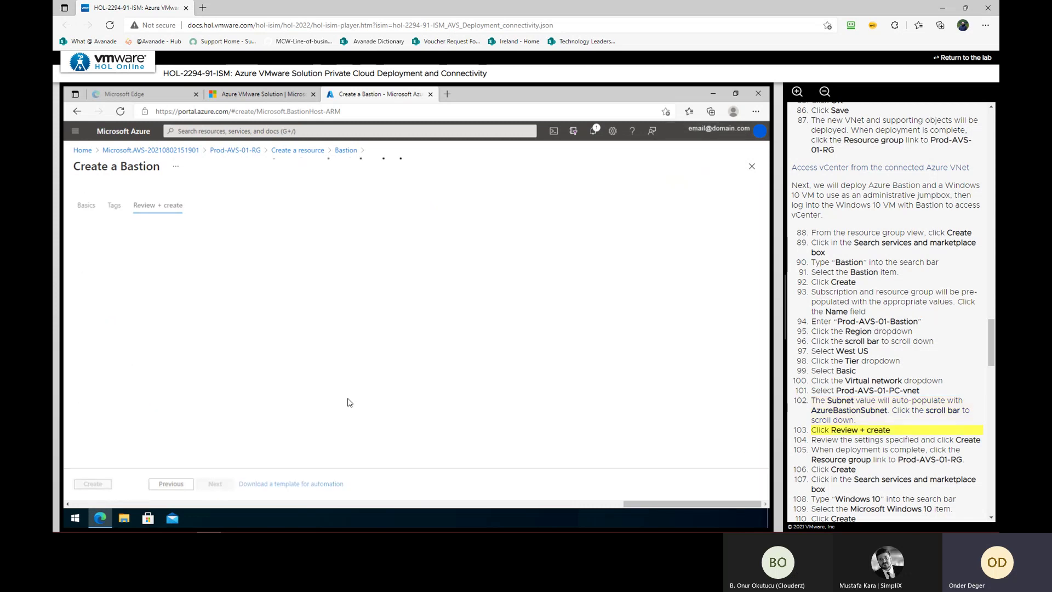
{"action": "left_click", "coordinate": [92, 484]}
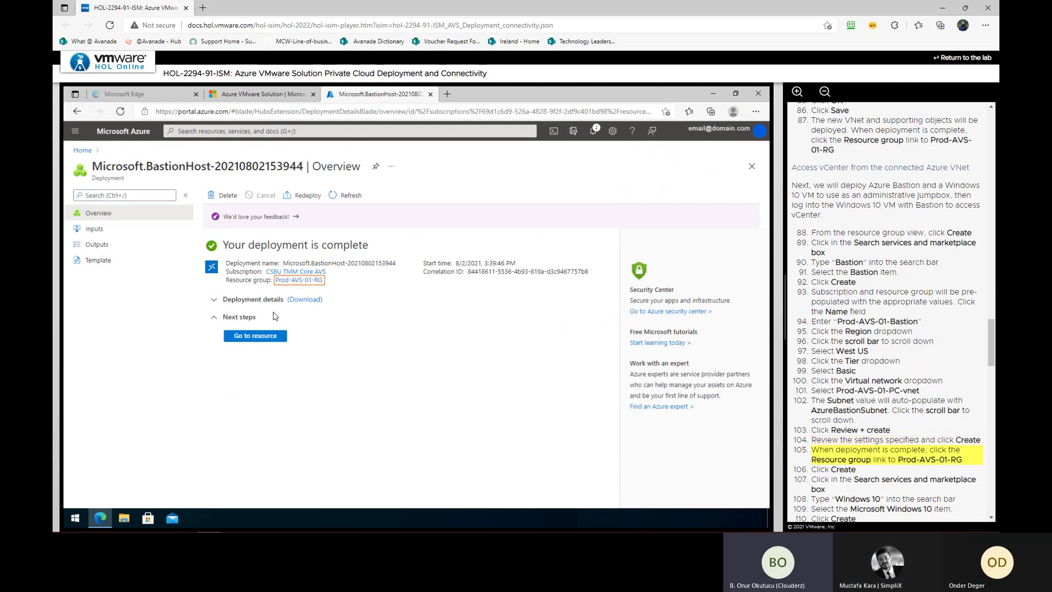
{"action": "left_click", "coordinate": [298, 280]}
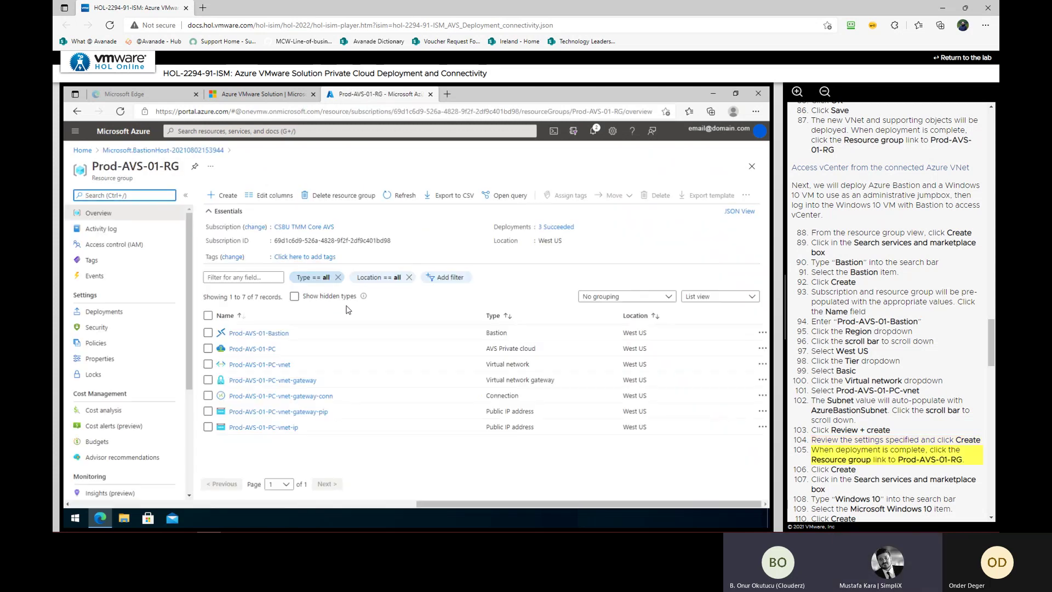
Find Microsoft Windows 10 in the marketplace and start creating a VM from it
{"action": "left_click", "coordinate": [223, 196]}
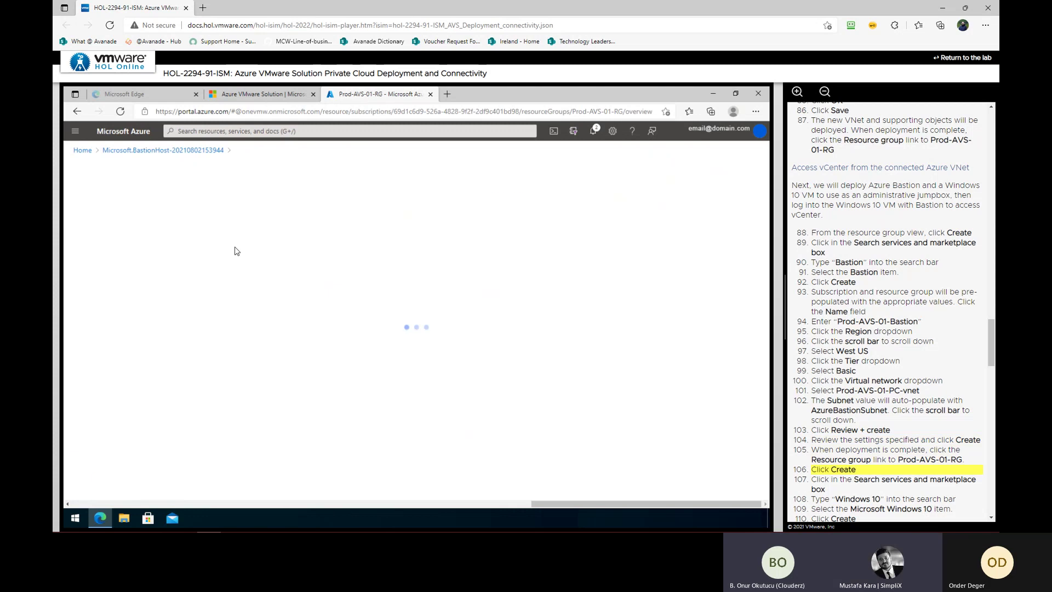
{"action": "left_click", "coordinate": [260, 198]}
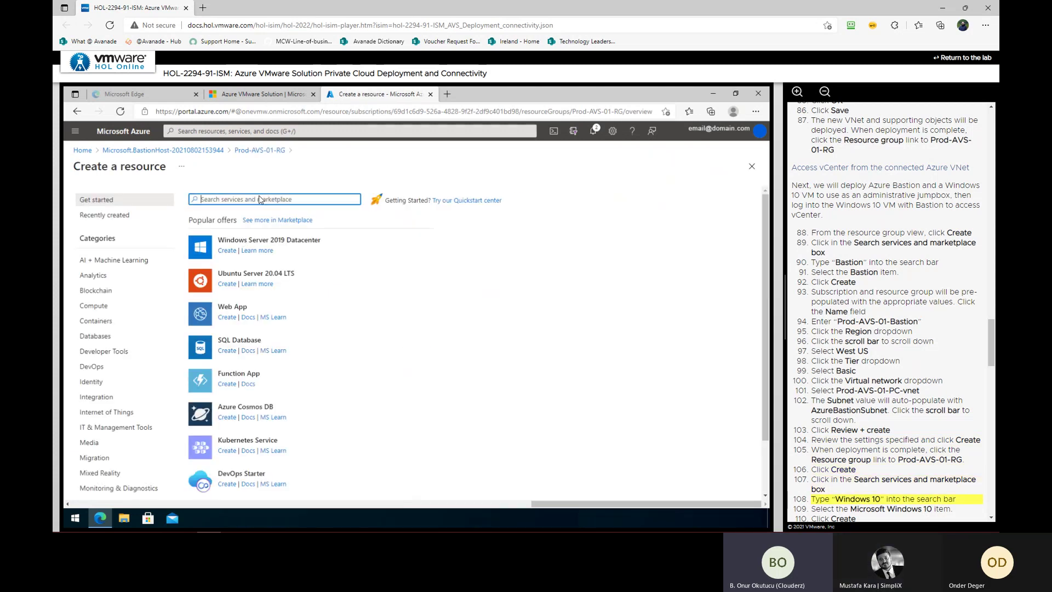
{"action": "type", "text": "Windows 10"}
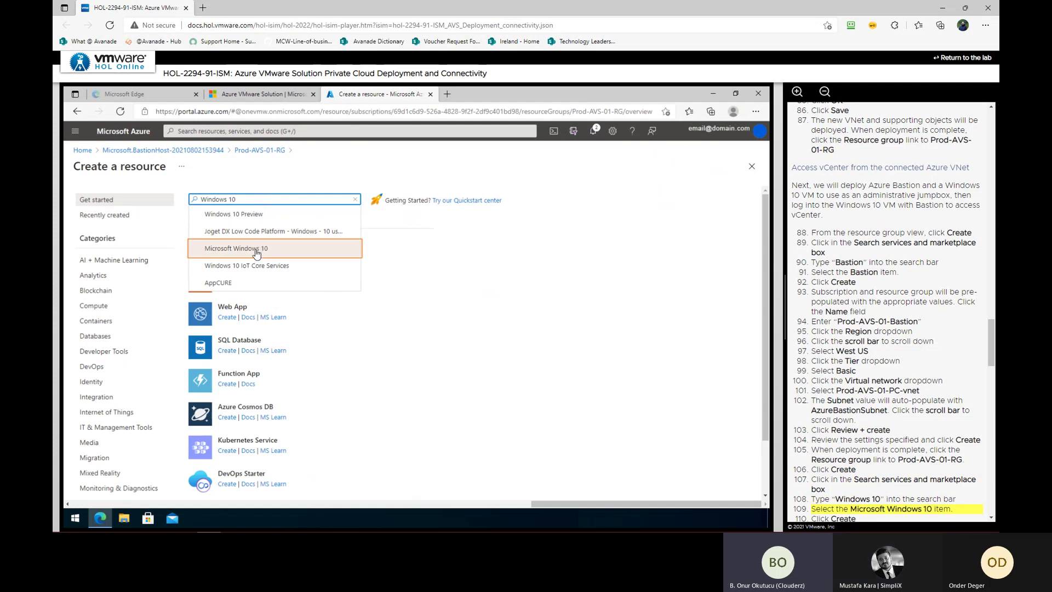
{"action": "left_click", "coordinate": [261, 252]}
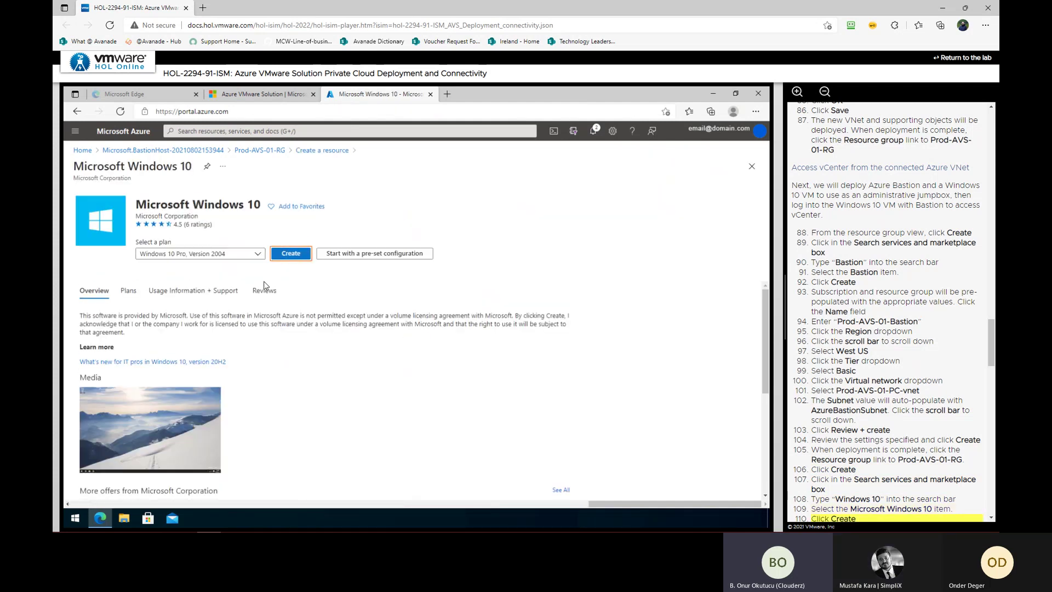
{"action": "left_click", "coordinate": [285, 255]}
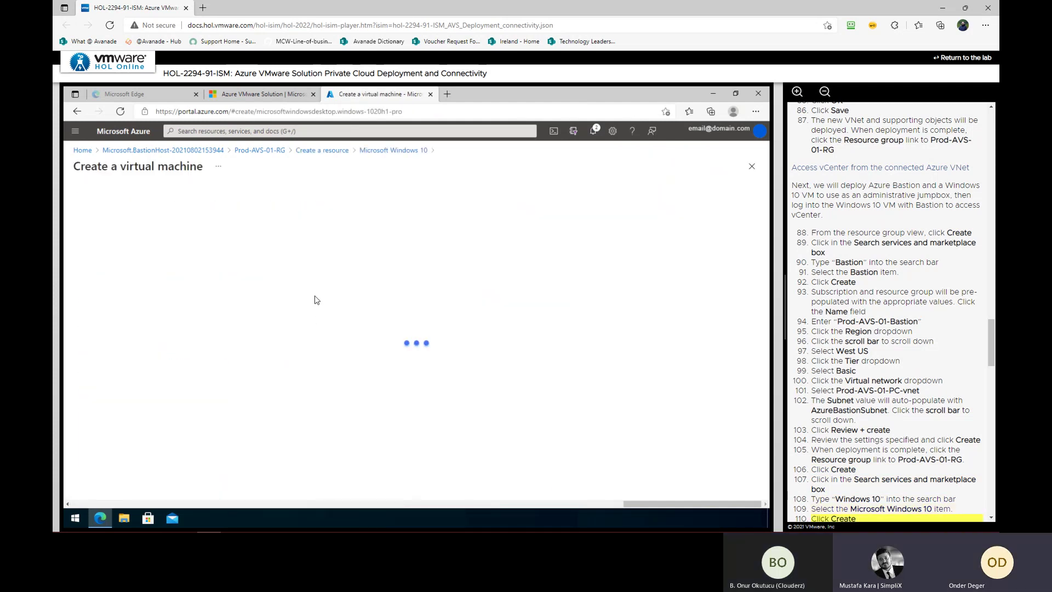
Name the VM Prod-AVS-01-Jumpbox and set its region to (US) West US
{"action": "left_click", "coordinate": [249, 365]}
{"action": "type", "text": "P"}
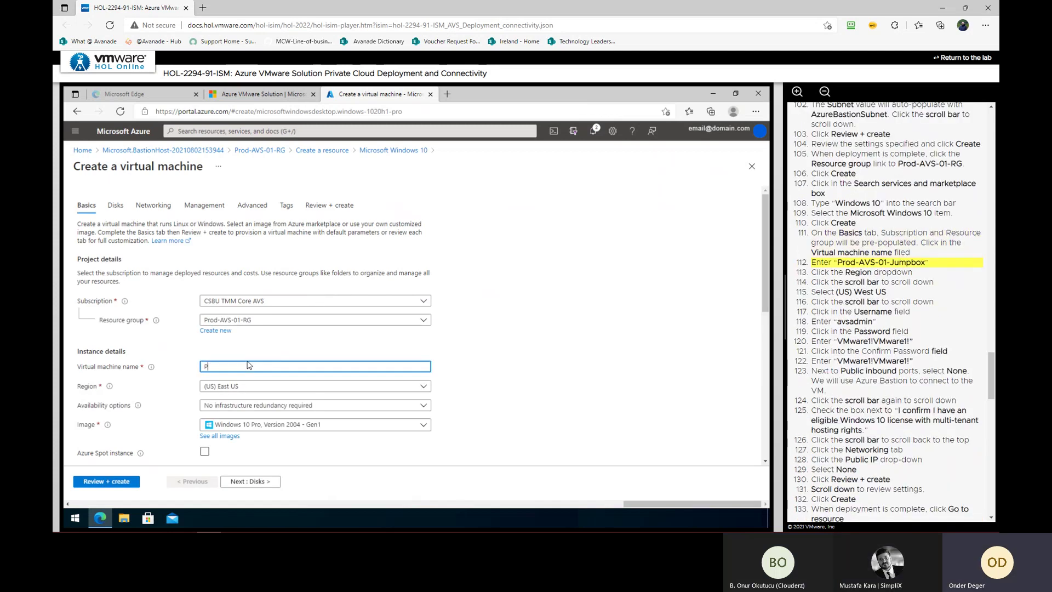
{"action": "type", "text": "rod-AVS-01-Jum"}
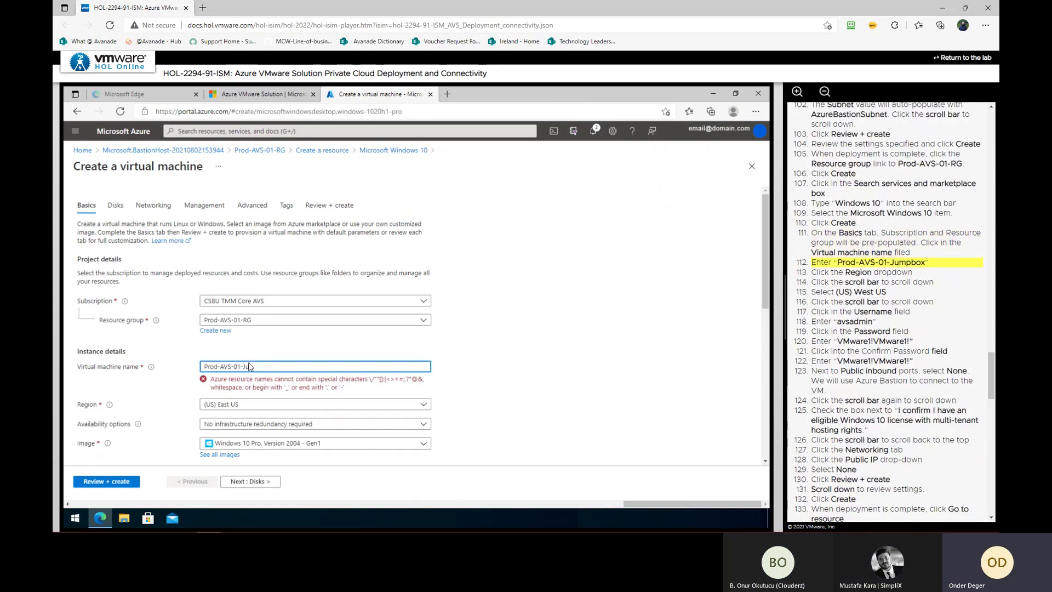
{"action": "type", "text": "pbox"}
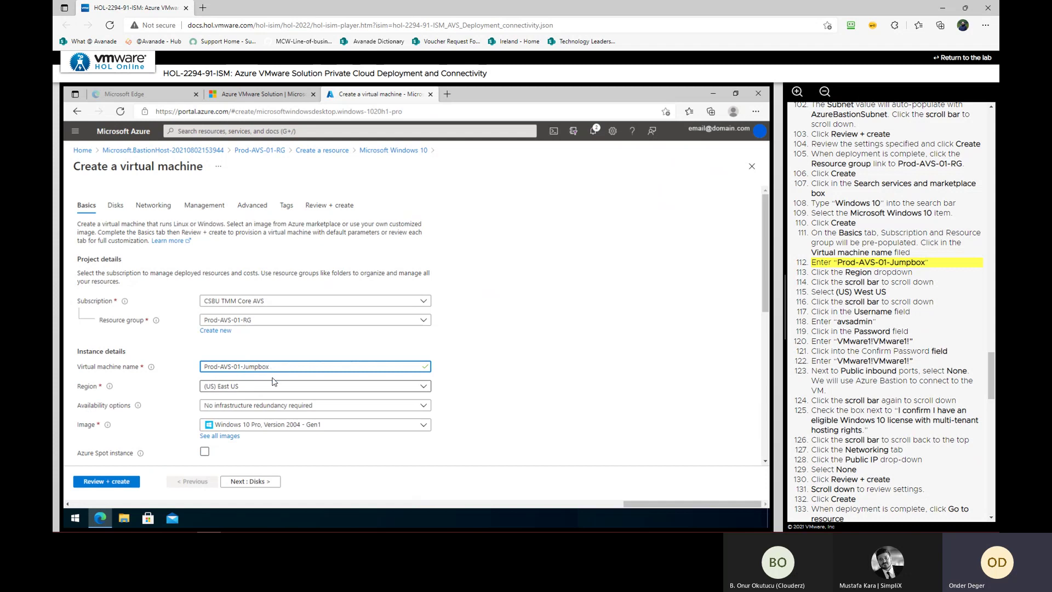
{"action": "left_click", "coordinate": [266, 390]}
{"action": "left_click", "coordinate": [267, 390]}
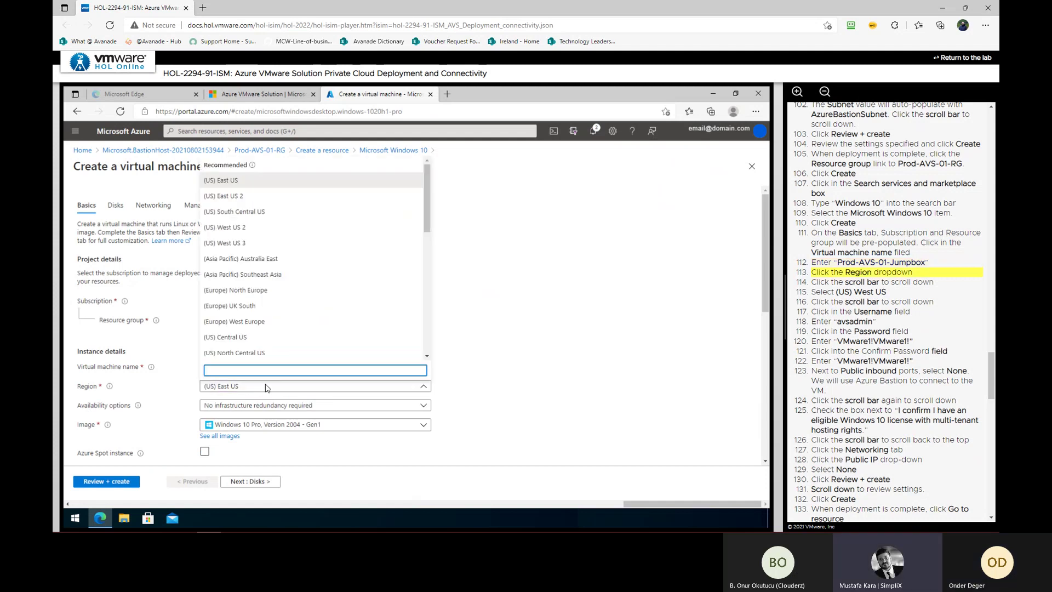
{"action": "left_click", "coordinate": [425, 357]}
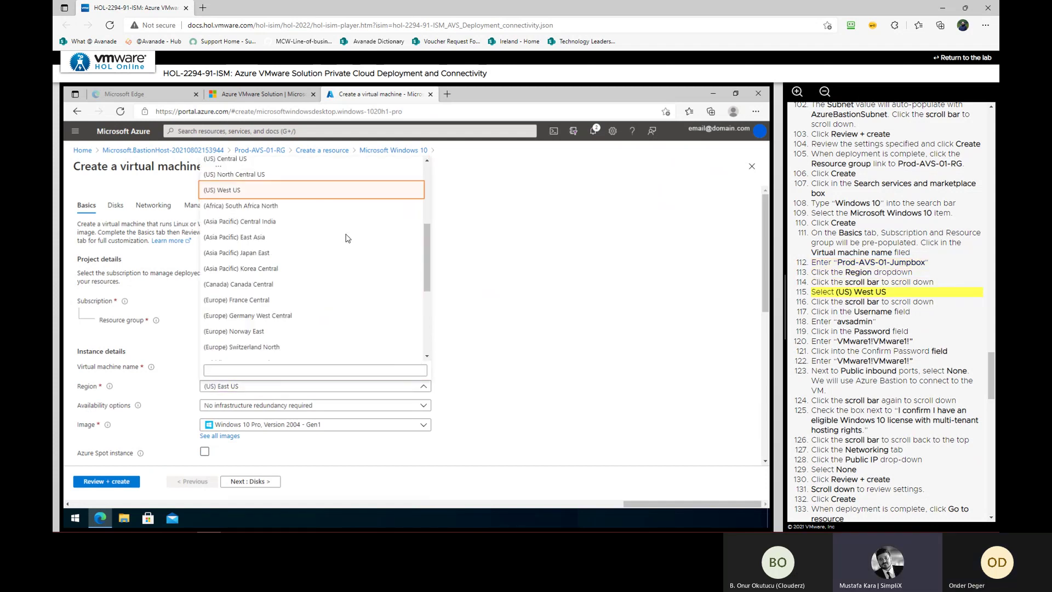
{"action": "left_click", "coordinate": [322, 191]}
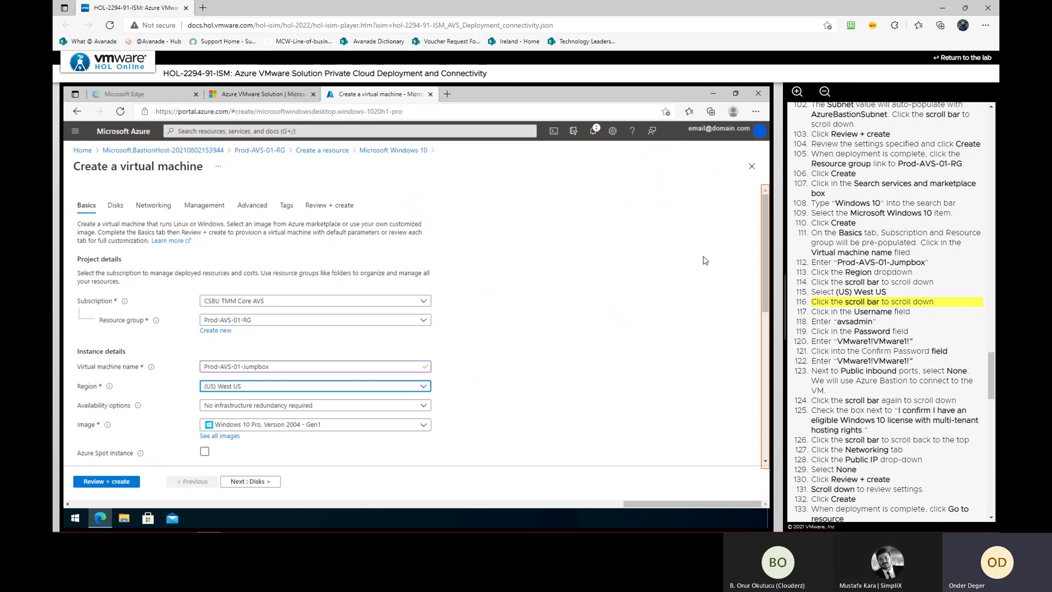
Enter administrator username avsadmin and the account password, then confirm the password
{"action": "left_click", "coordinate": [765, 417]}
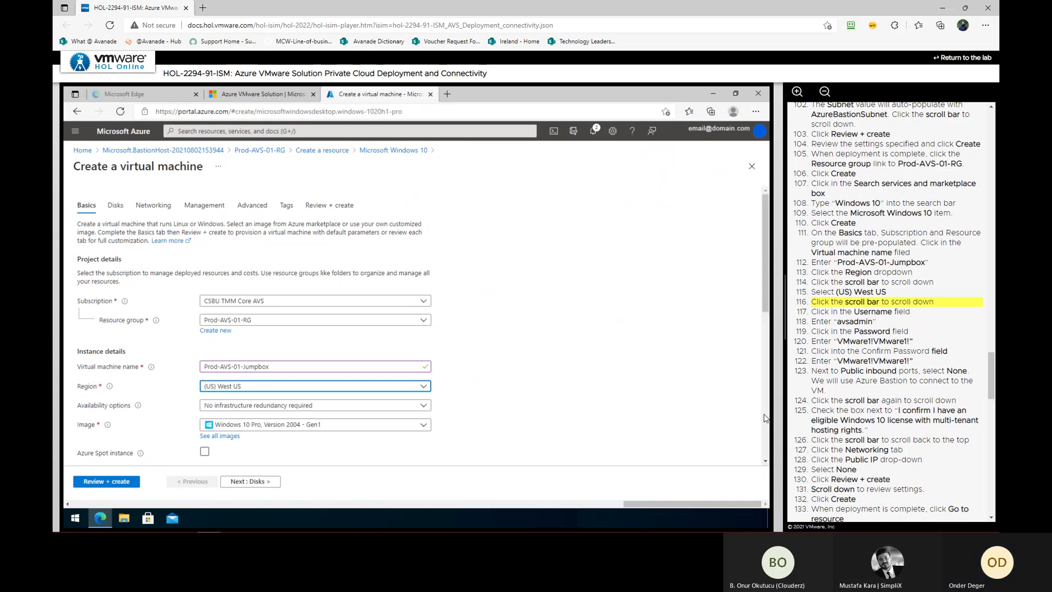
{"action": "left_click", "coordinate": [220, 269]}
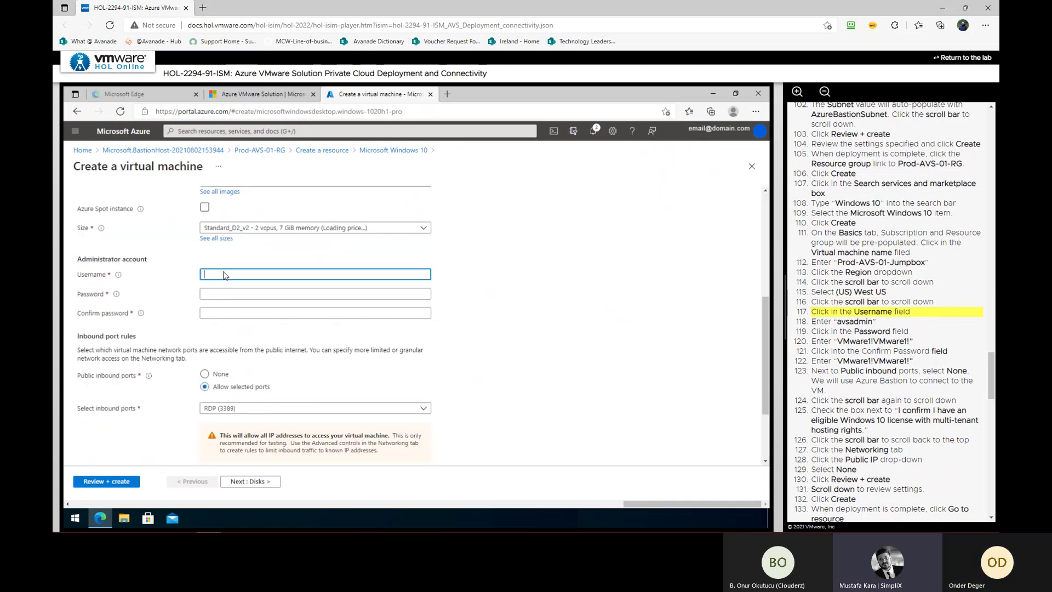
{"action": "type", "text": "avsadmin"}
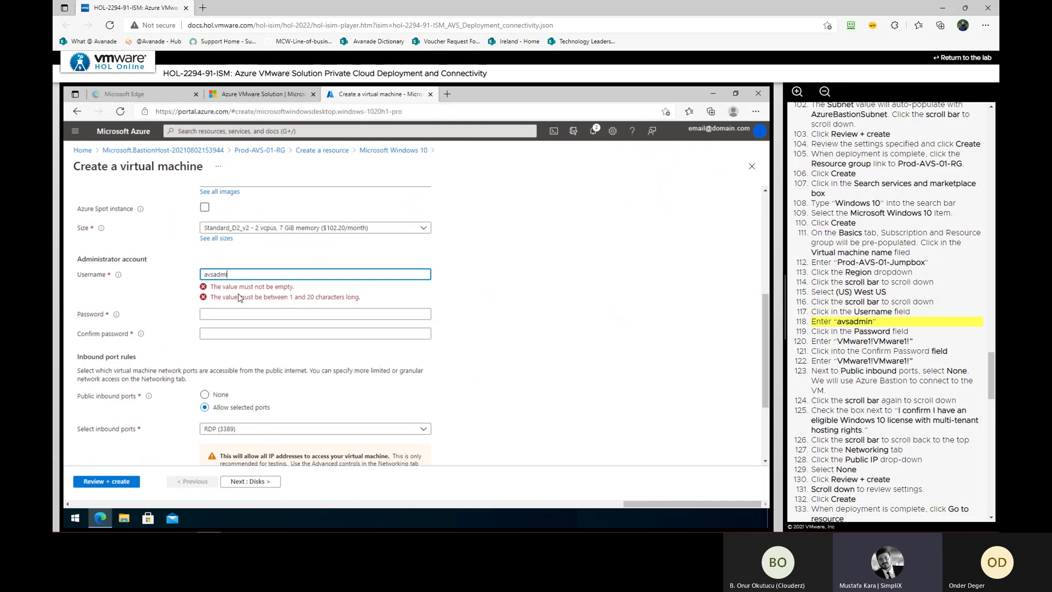
{"action": "left_click", "coordinate": [244, 313]}
{"action": "type", "text": "VMware1!VMw"}
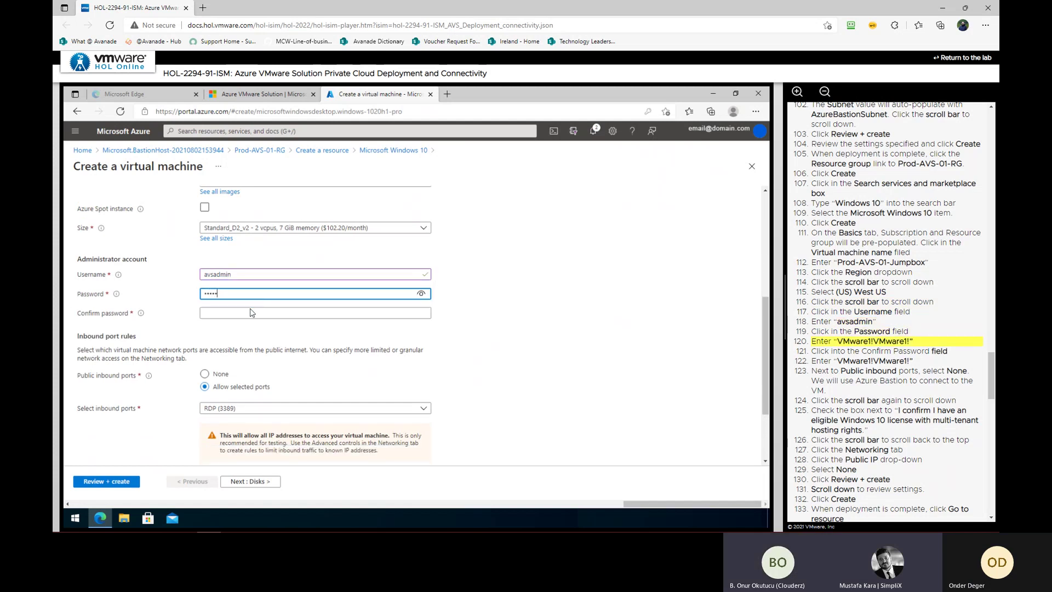
{"action": "type", "text": "are1!"}
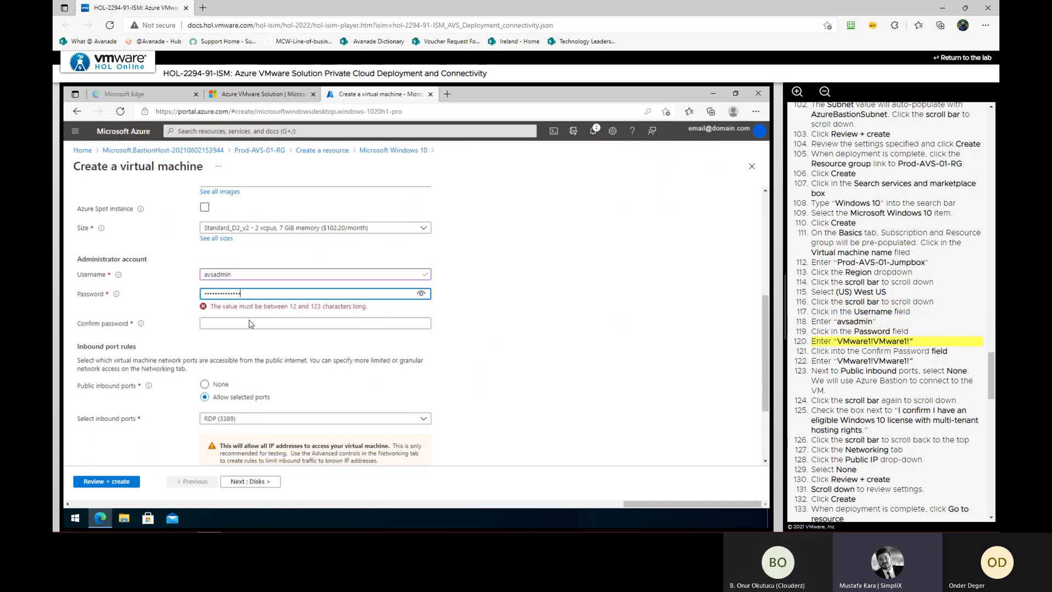
{"action": "left_click", "coordinate": [252, 316]}
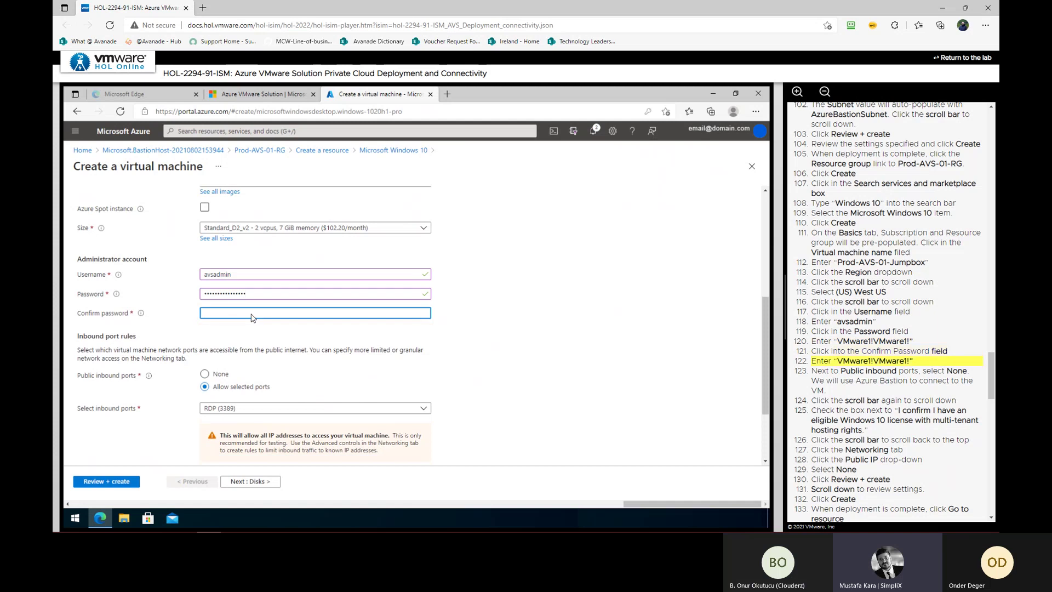
{"action": "type", "text": "VMware1!VMware1!"}
Allow no public inbound ports and confirm eligible Windows 10 licensing
{"action": "left_click", "coordinate": [220, 374]}
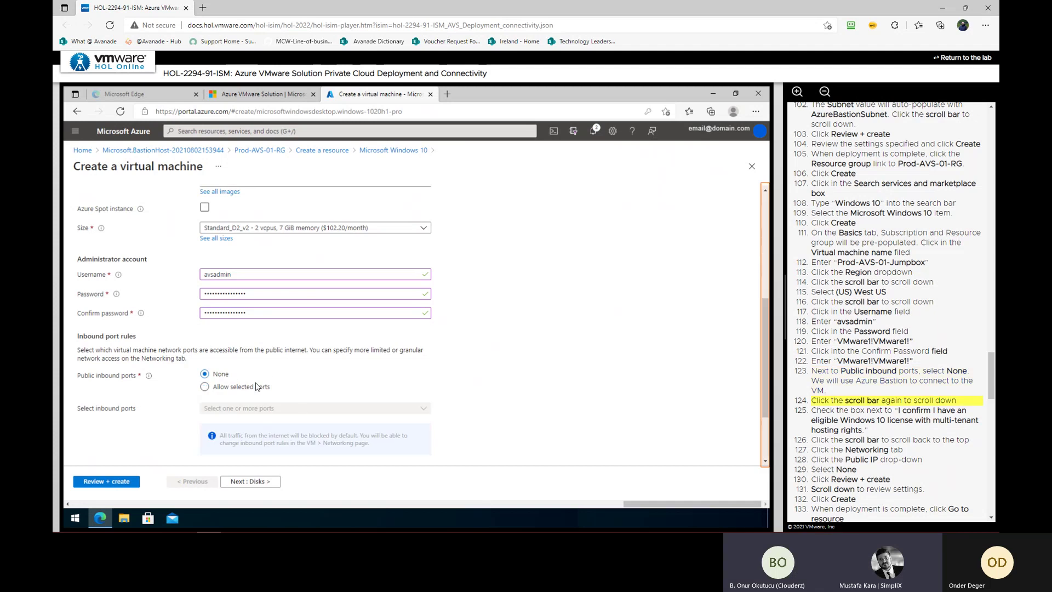
{"action": "left_click", "coordinate": [772, 447]}
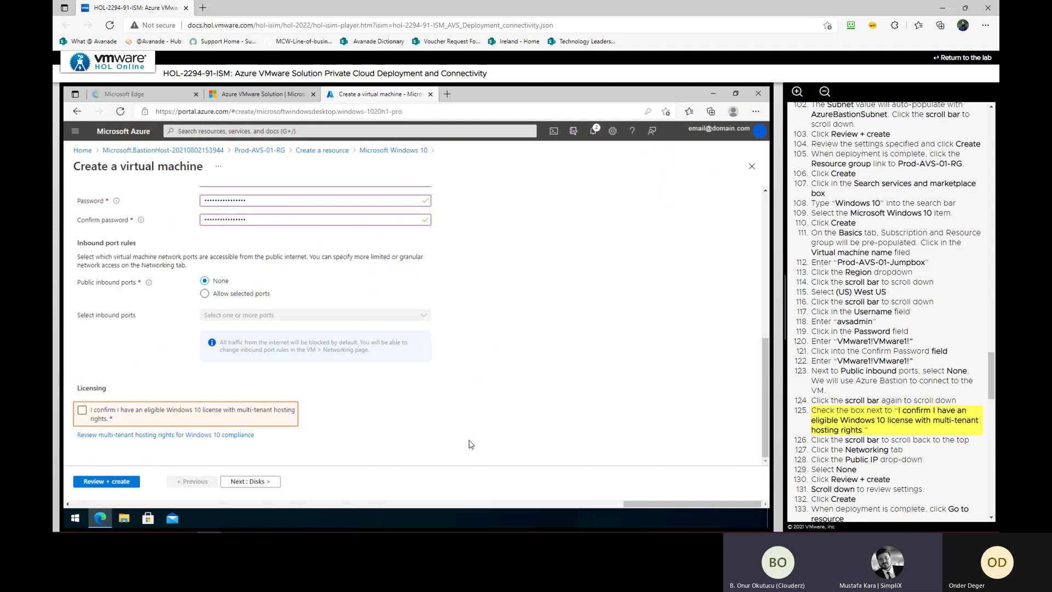
{"action": "left_click", "coordinate": [118, 414]}
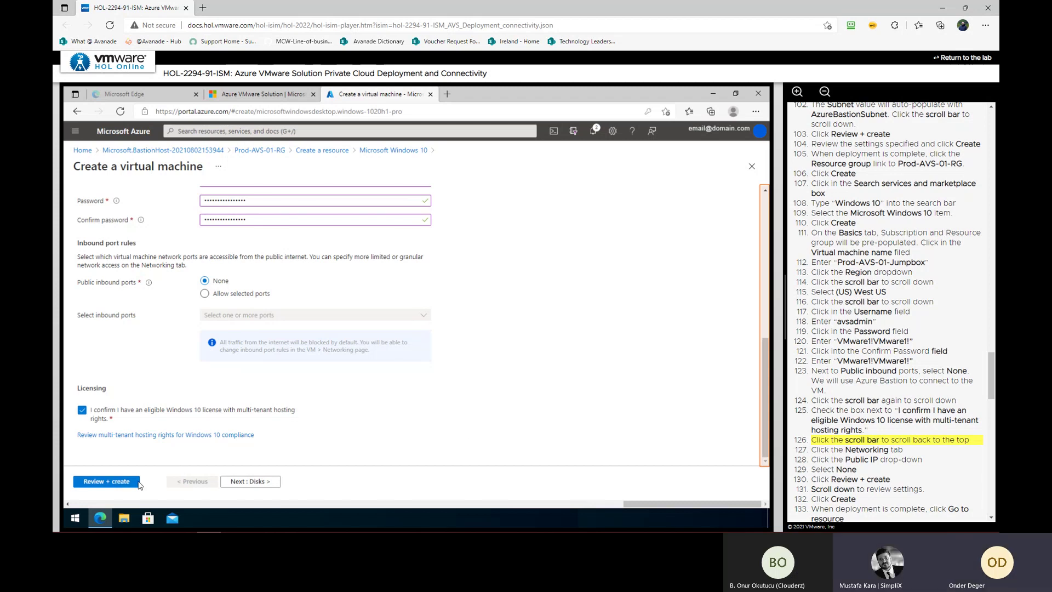
{"action": "left_click", "coordinate": [765, 459]}
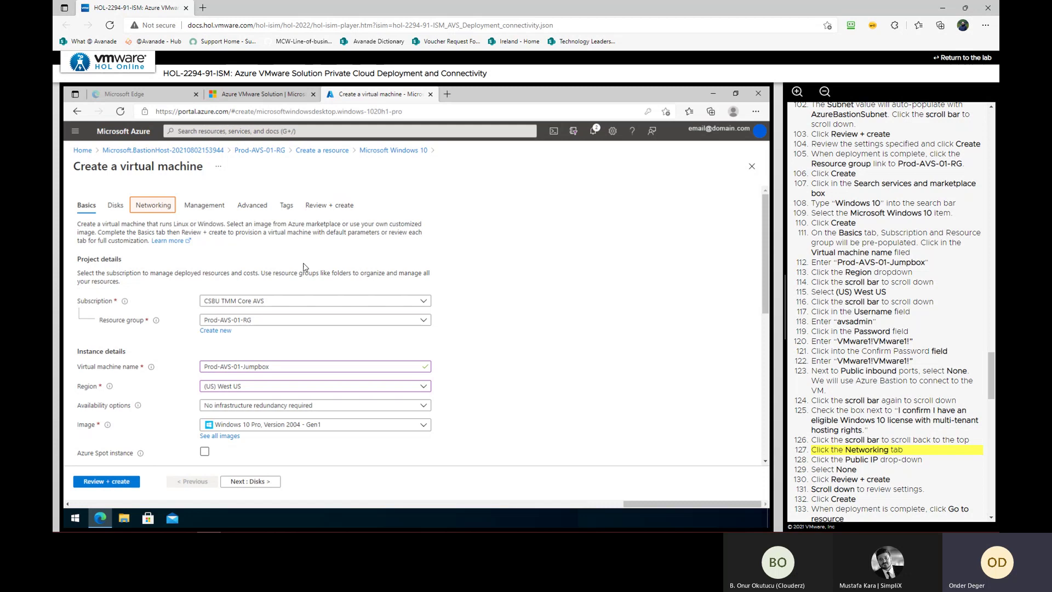
Set the jumpbox's public IP to None, then review and create the VM
{"action": "left_click", "coordinate": [141, 211]}
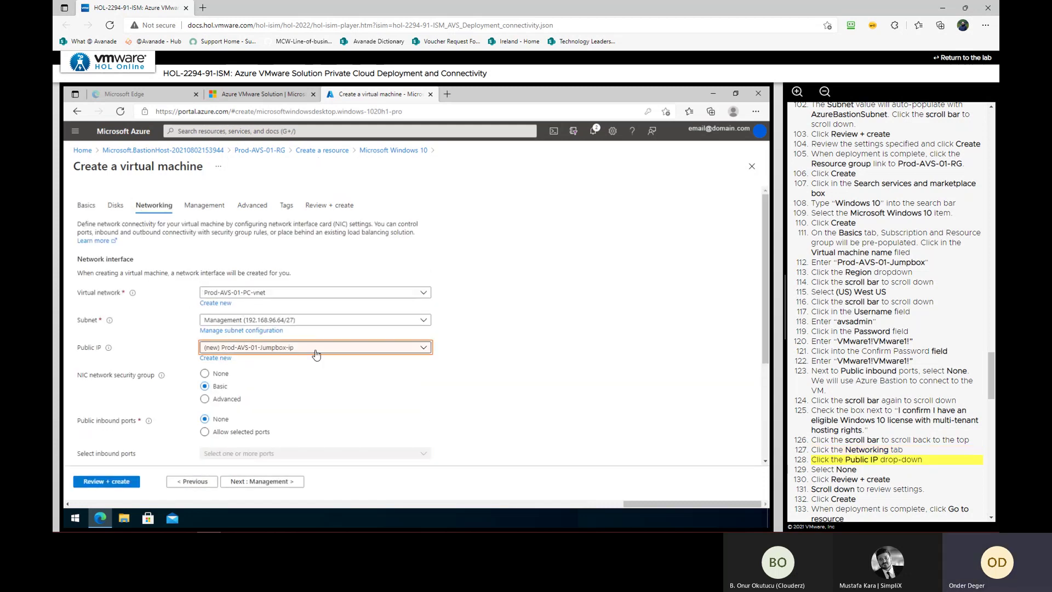
{"action": "left_click", "coordinate": [315, 349]}
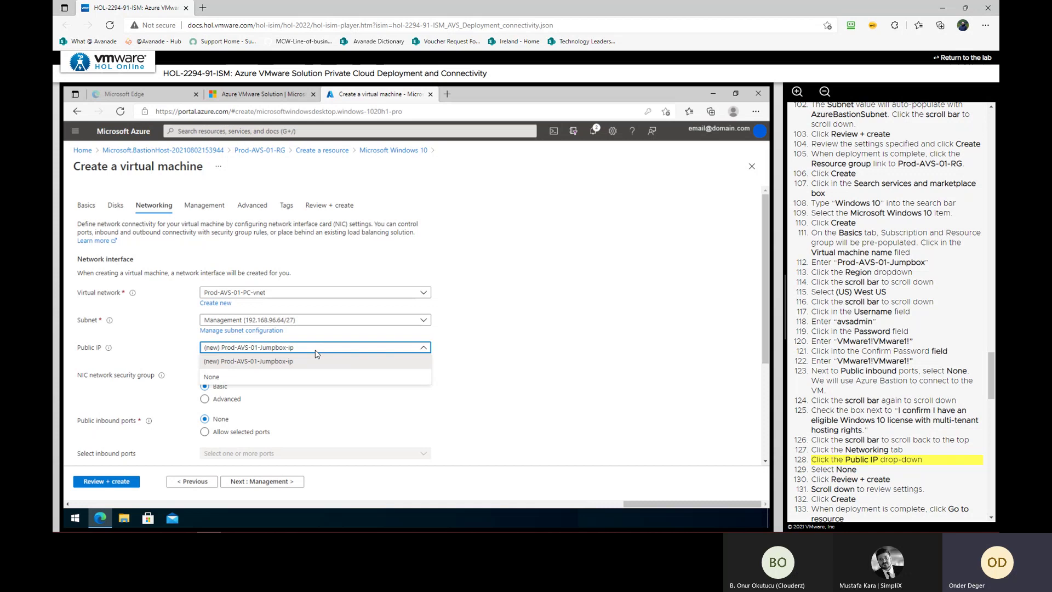
{"action": "left_click", "coordinate": [282, 382]}
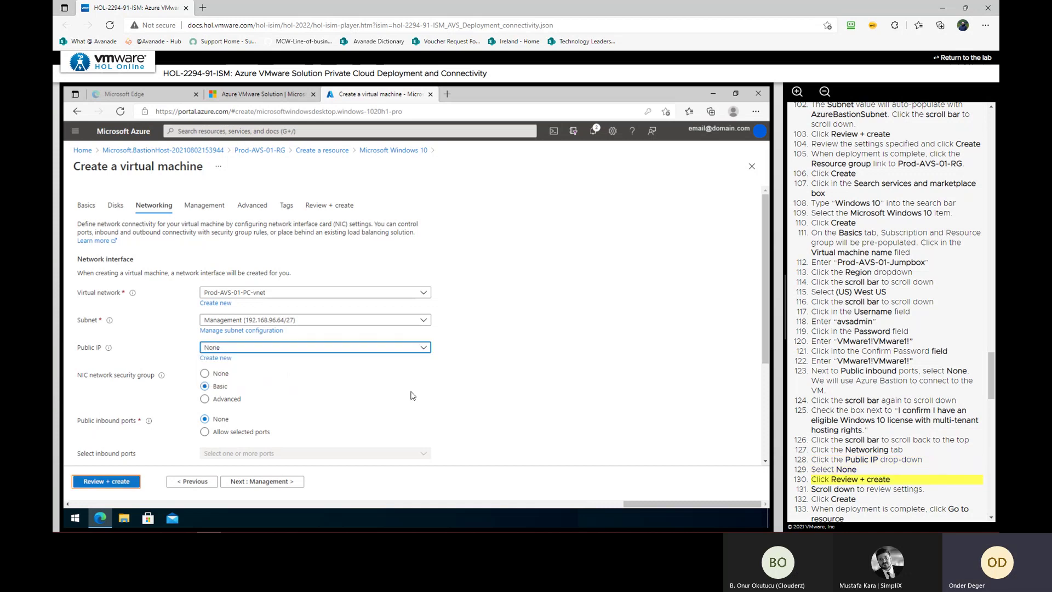
{"action": "left_click", "coordinate": [122, 484]}
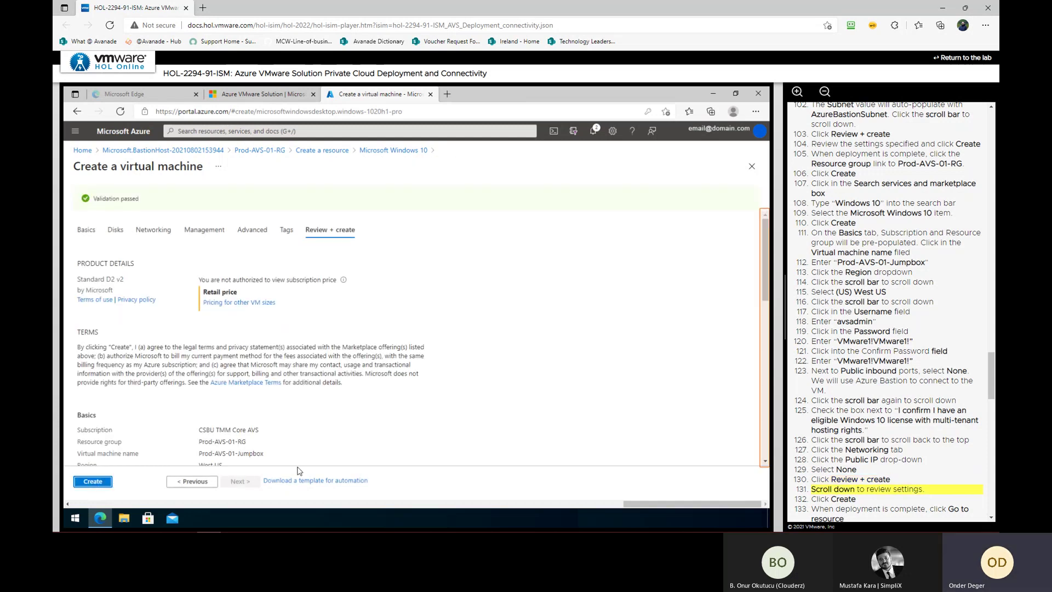
{"action": "left_click", "coordinate": [767, 447]}
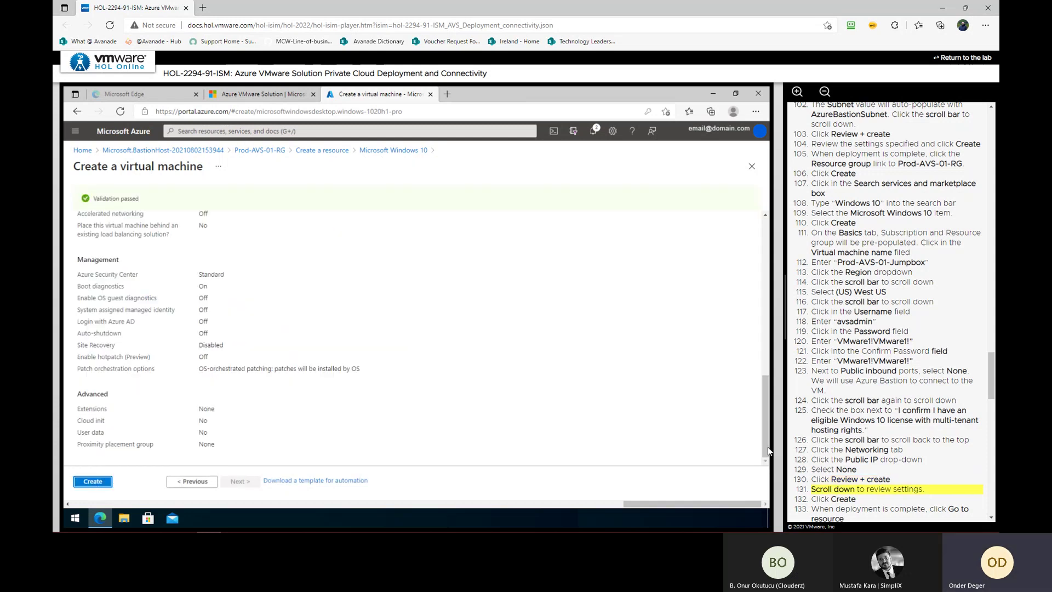
{"action": "left_click", "coordinate": [92, 481]}
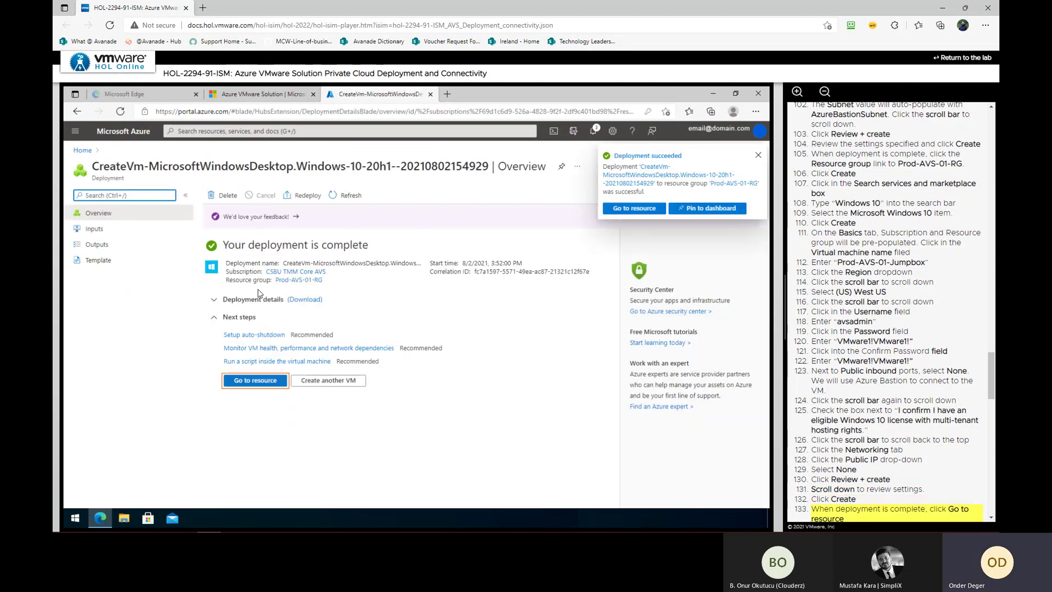
Open the Prod-AVS-01-Jumpbox VM and choose Bastion as its connection method
{"action": "left_click", "coordinate": [262, 383]}
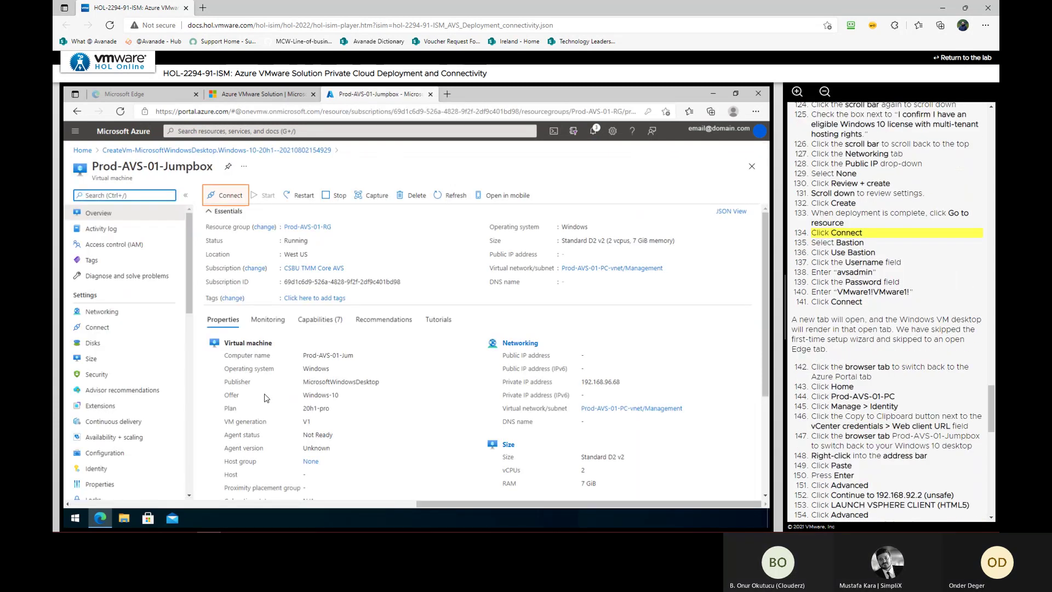
{"action": "left_click", "coordinate": [222, 196]}
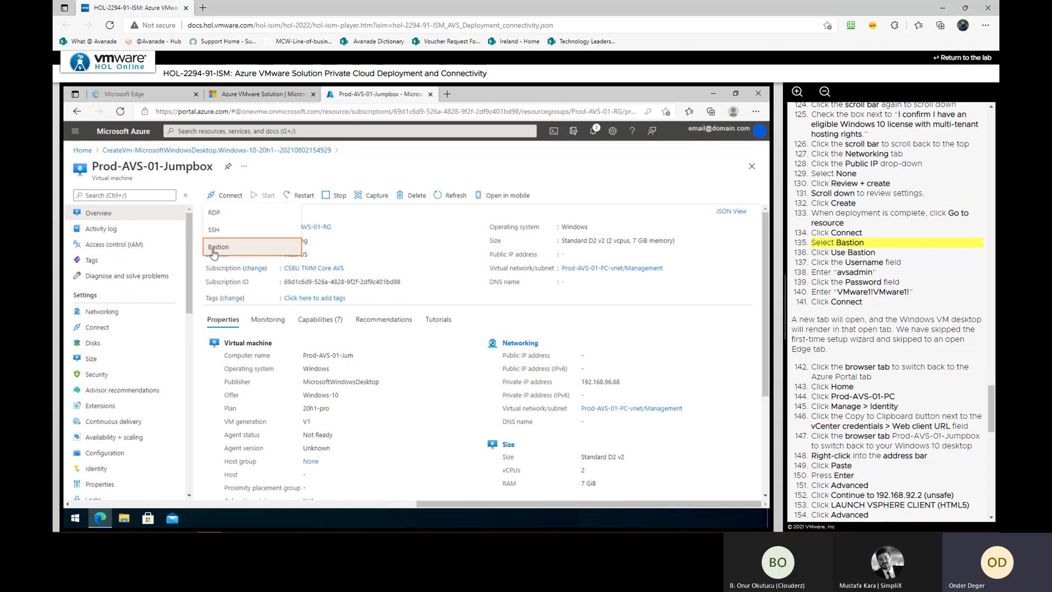
{"action": "left_click", "coordinate": [234, 252]}
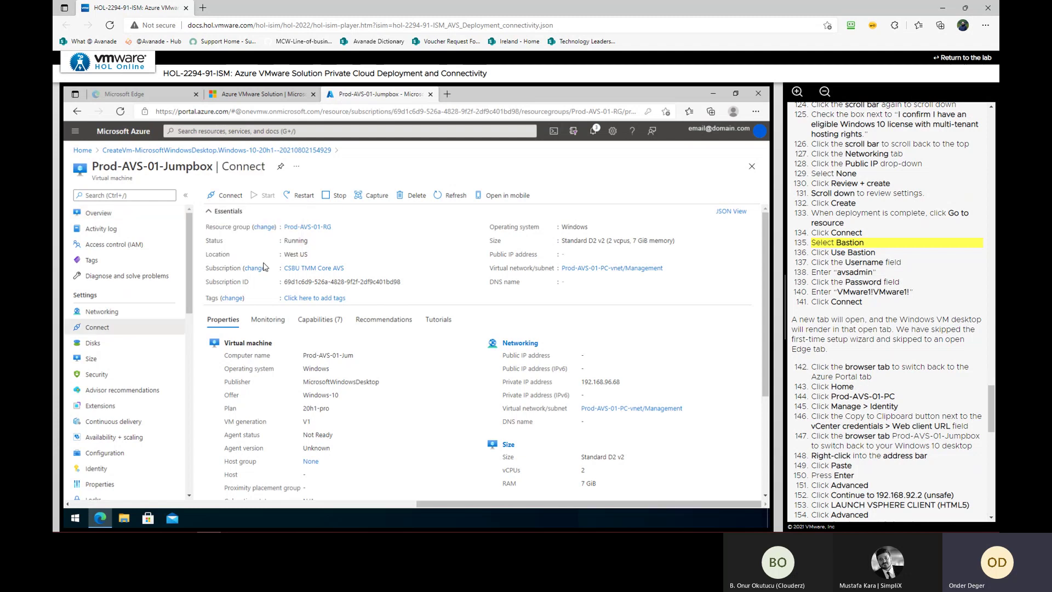
Connect to Prod-AVS-01-Jumpbox through Bastion with the VM's username and password, then return to the portal
{"action": "left_click", "coordinate": [241, 287]}
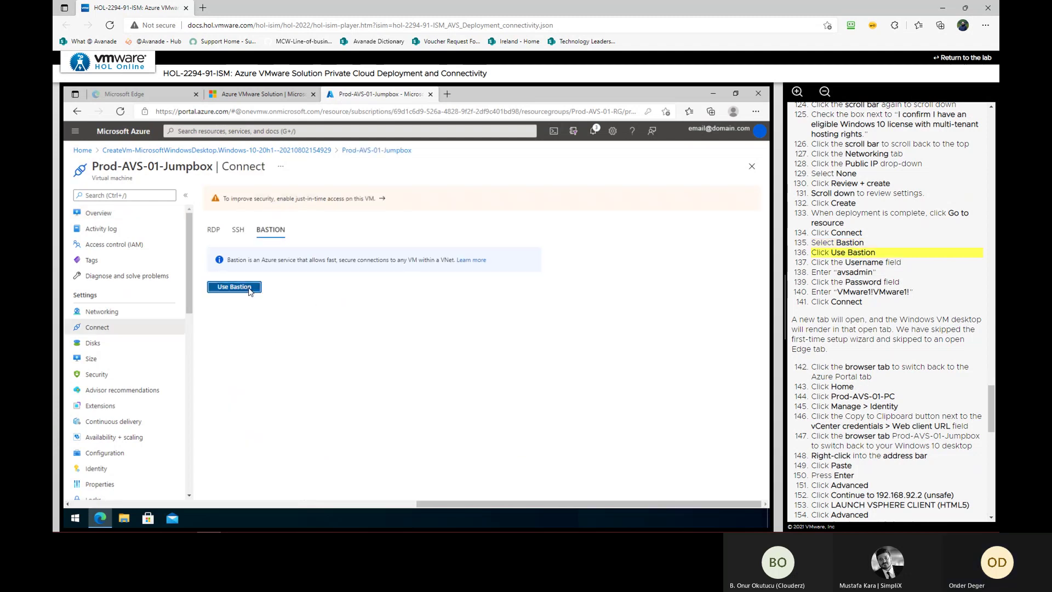
{"action": "left_click", "coordinate": [372, 313]}
{"action": "type", "text": "avsadmin"}
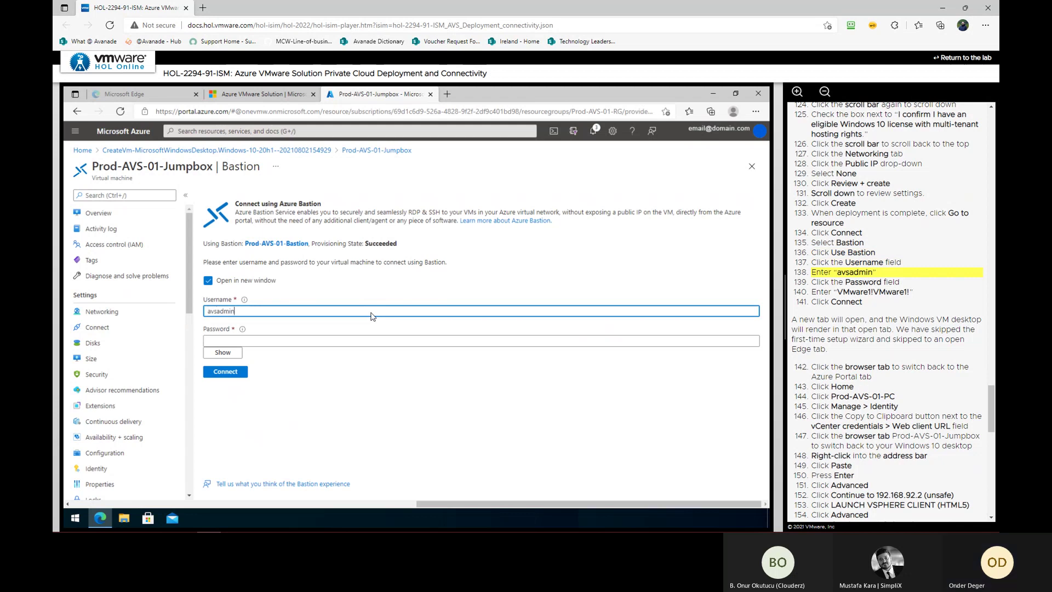
{"action": "left_click", "coordinate": [358, 335]}
{"action": "type", "text": "VMware1!VMware1!"}
{"action": "left_click", "coordinate": [235, 374]}
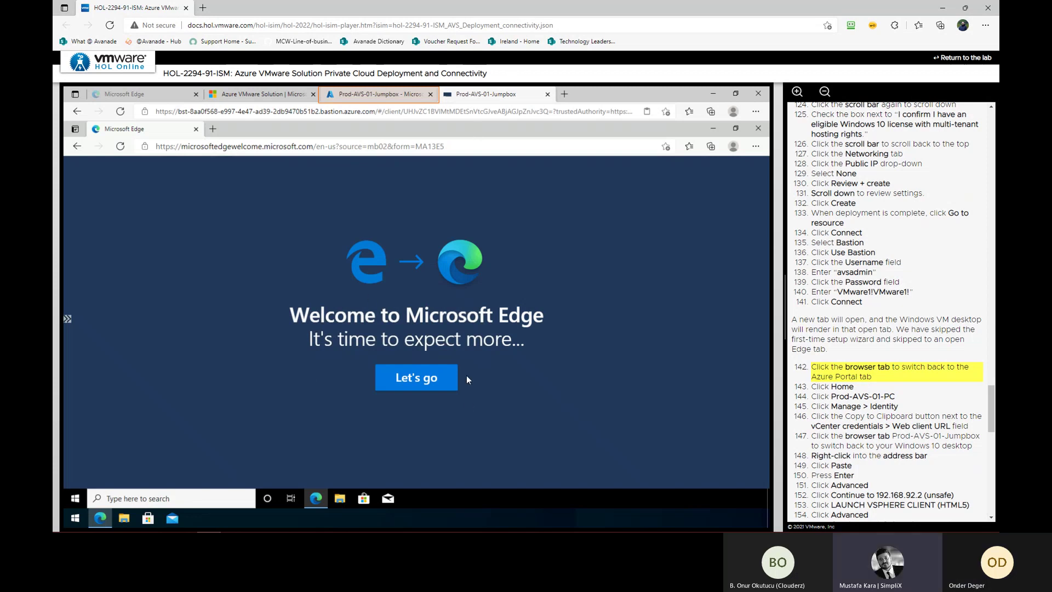
{"action": "left_click", "coordinate": [396, 93]}
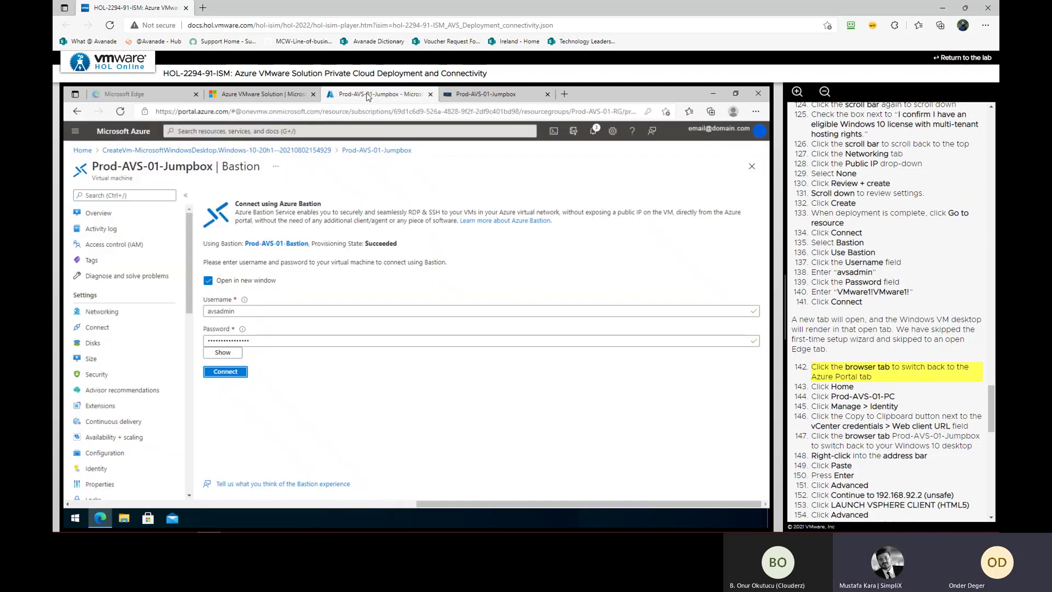
{"action": "left_click", "coordinate": [83, 150]}
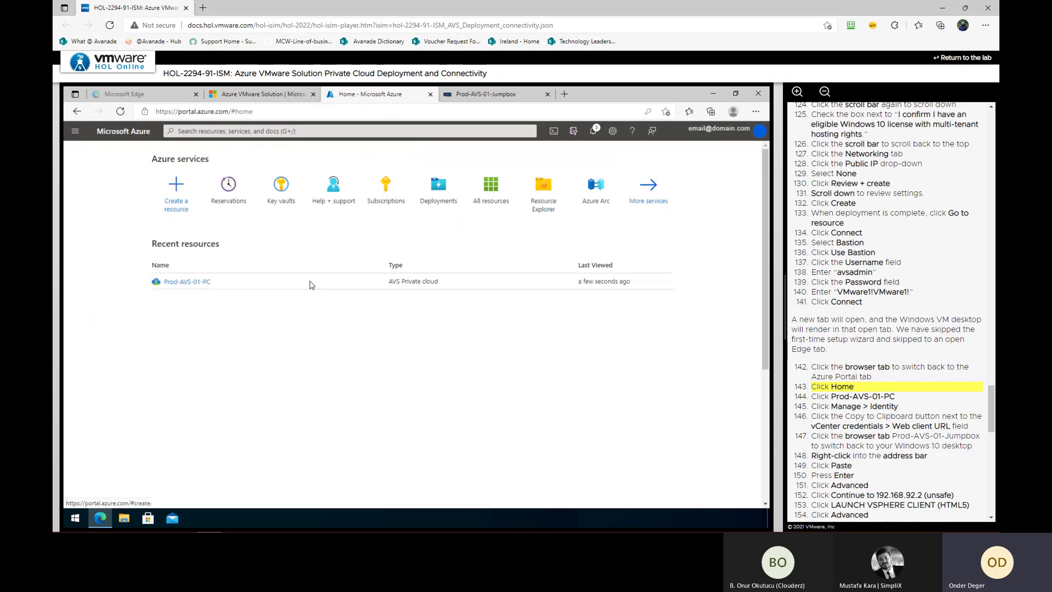
{"action": "left_click", "coordinate": [192, 282]}
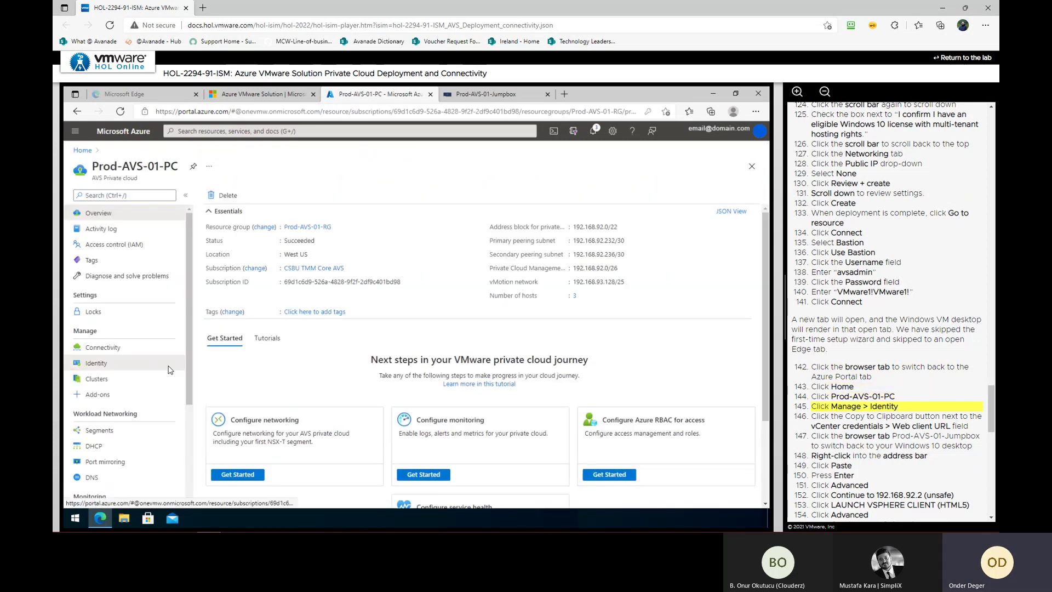
{"action": "left_click", "coordinate": [110, 364]}
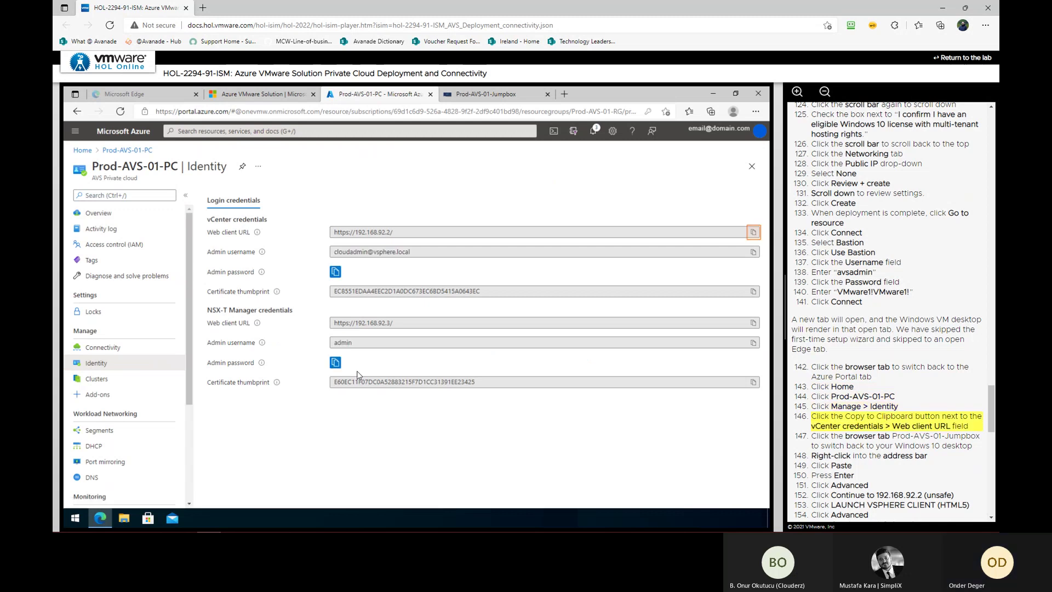
{"action": "left_click", "coordinate": [753, 231]}
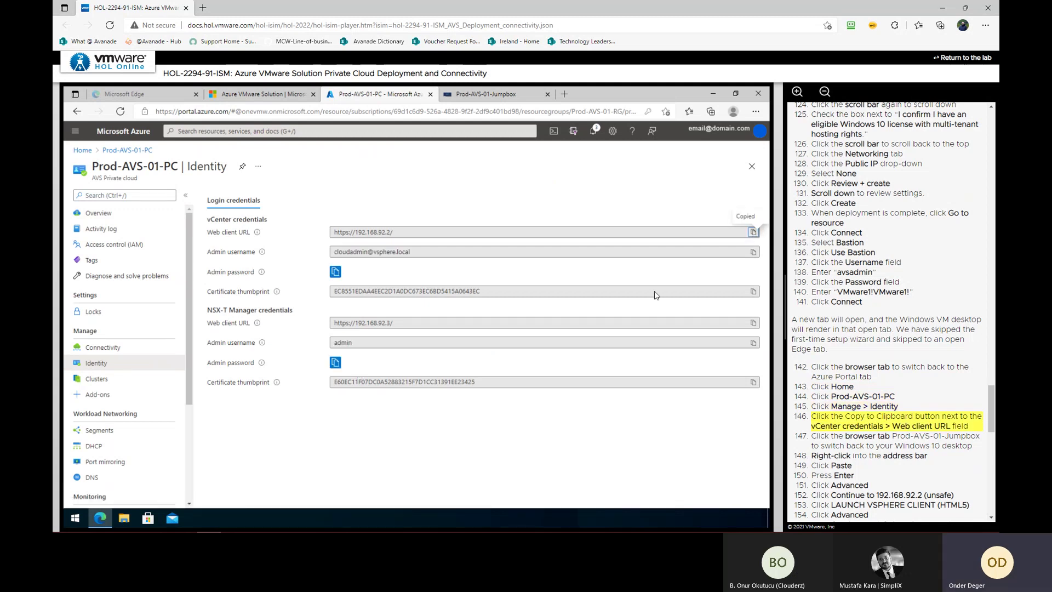
In the jumpbox's Edge, paste and load the copied vCenter URL
{"action": "left_click", "coordinate": [489, 95]}
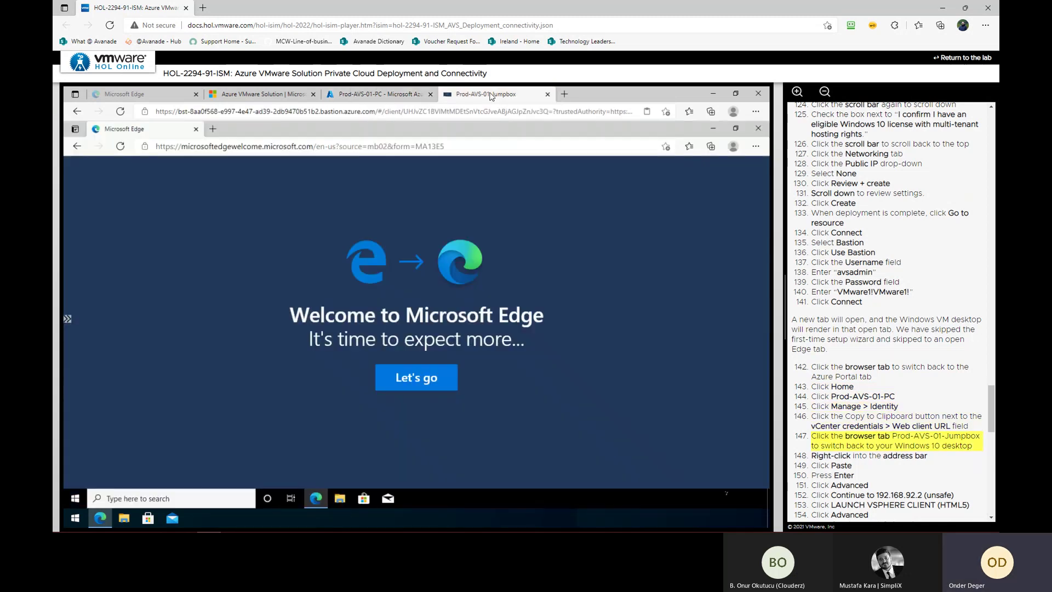
{"action": "right_click", "coordinate": [423, 147]}
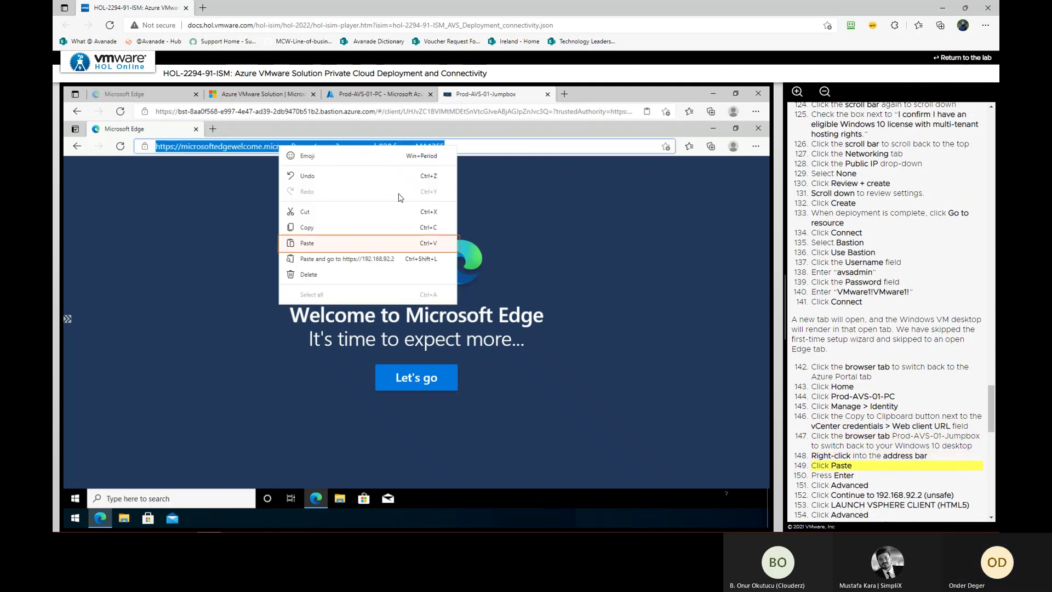
{"action": "left_click", "coordinate": [362, 242]}
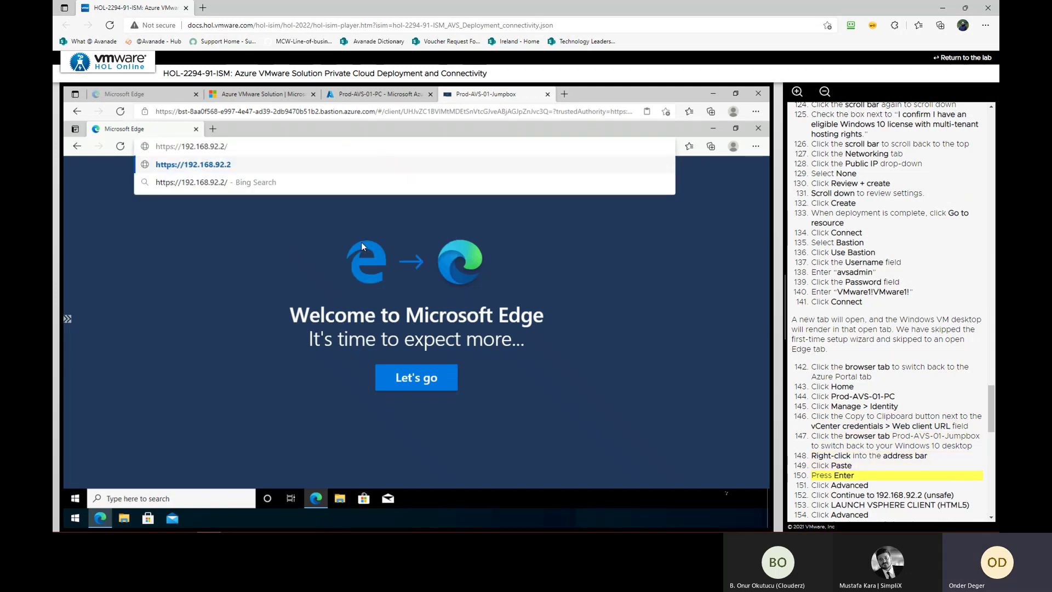
{"action": "key", "text": "Return"}
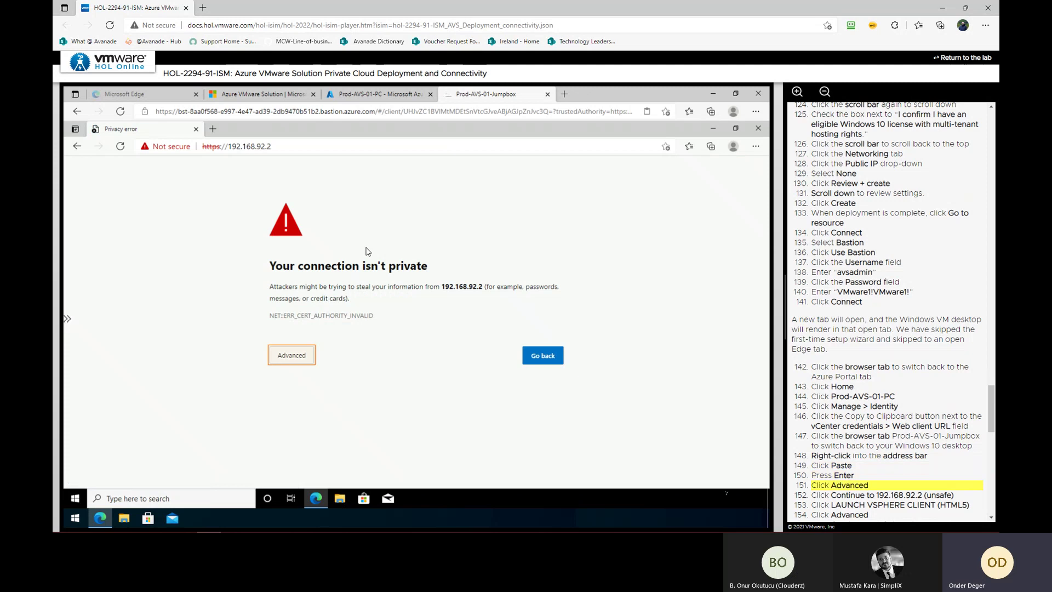
Continue past both certificate warnings and launch the HTML5 vSphere Client
{"action": "left_click", "coordinate": [291, 355]}
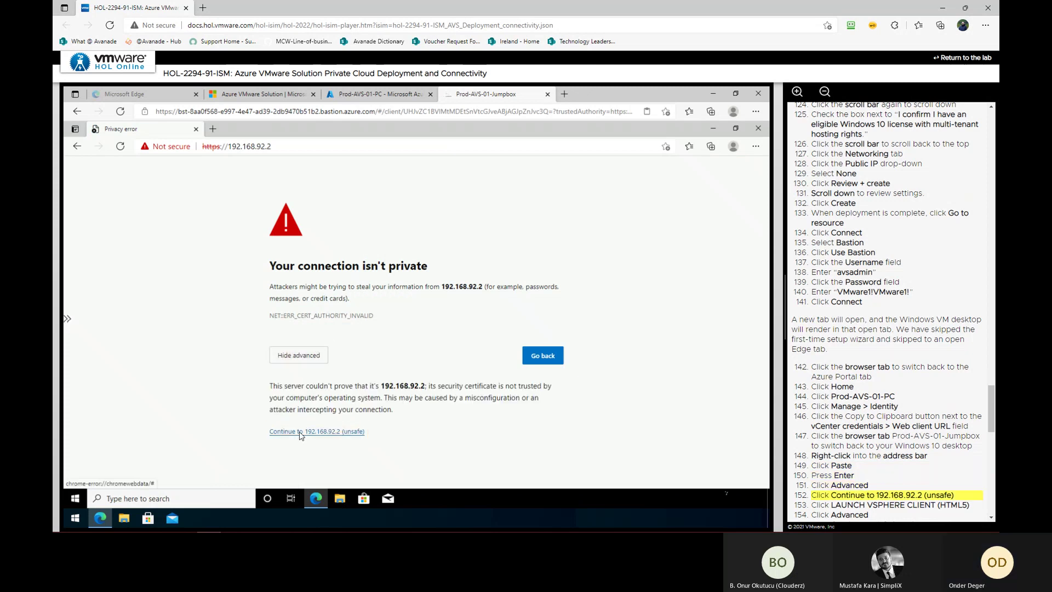
{"action": "left_click", "coordinate": [303, 432]}
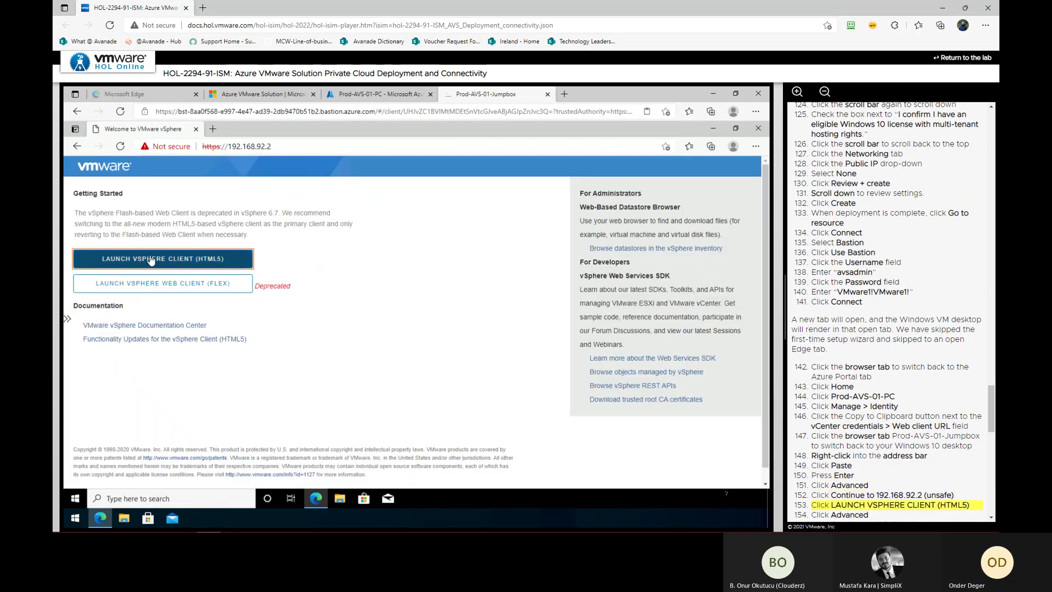
{"action": "left_click", "coordinate": [151, 259]}
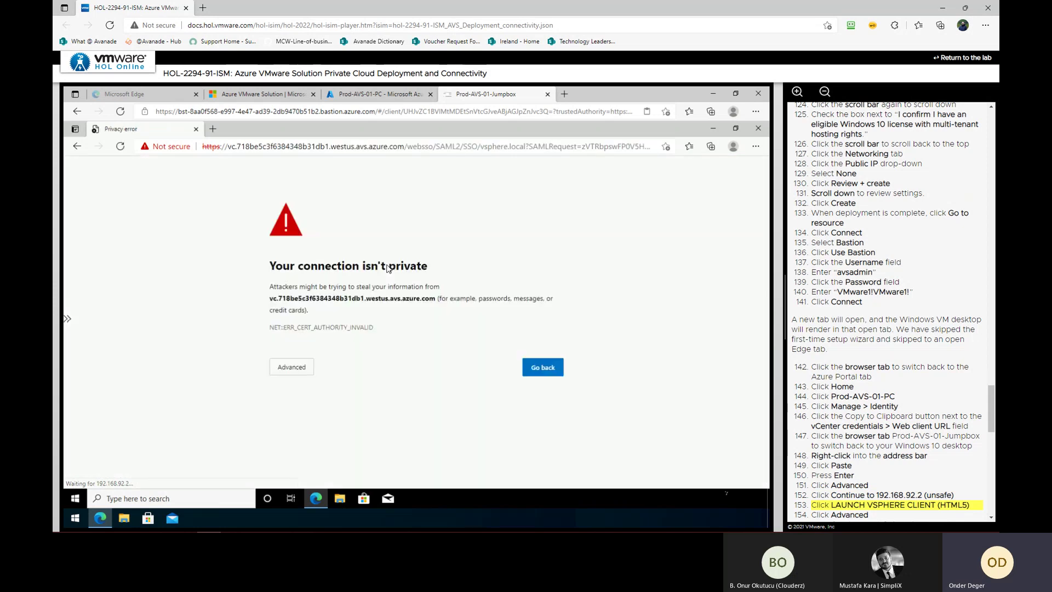
{"action": "left_click", "coordinate": [300, 371]}
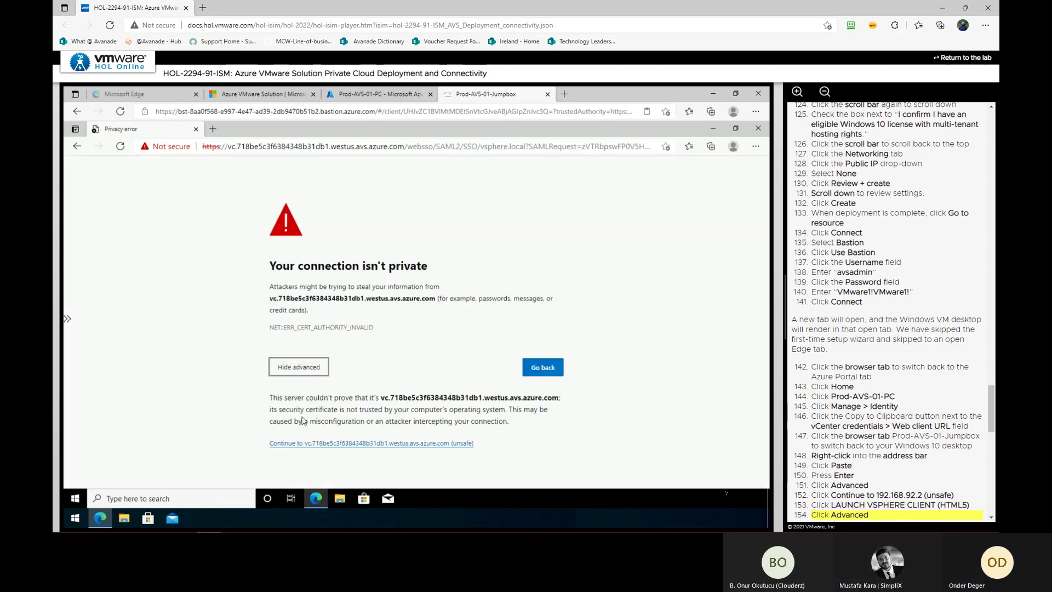
{"action": "left_click", "coordinate": [311, 444]}
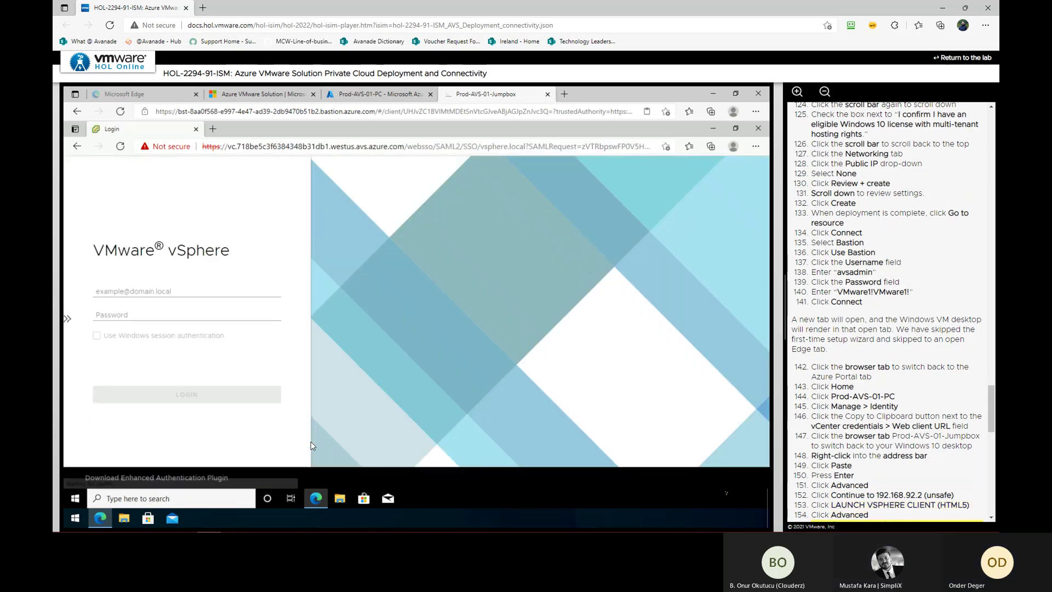
Sign in to vCenter with the cloudadmin username and the admin password copied from the portal
{"action": "left_click", "coordinate": [378, 93]}
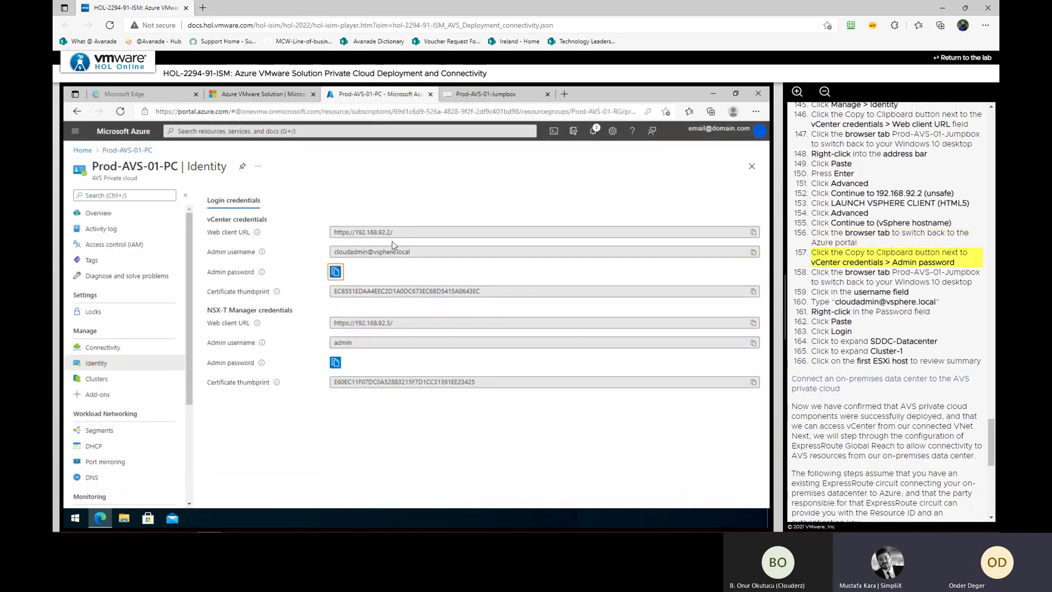
{"action": "left_click", "coordinate": [336, 271]}
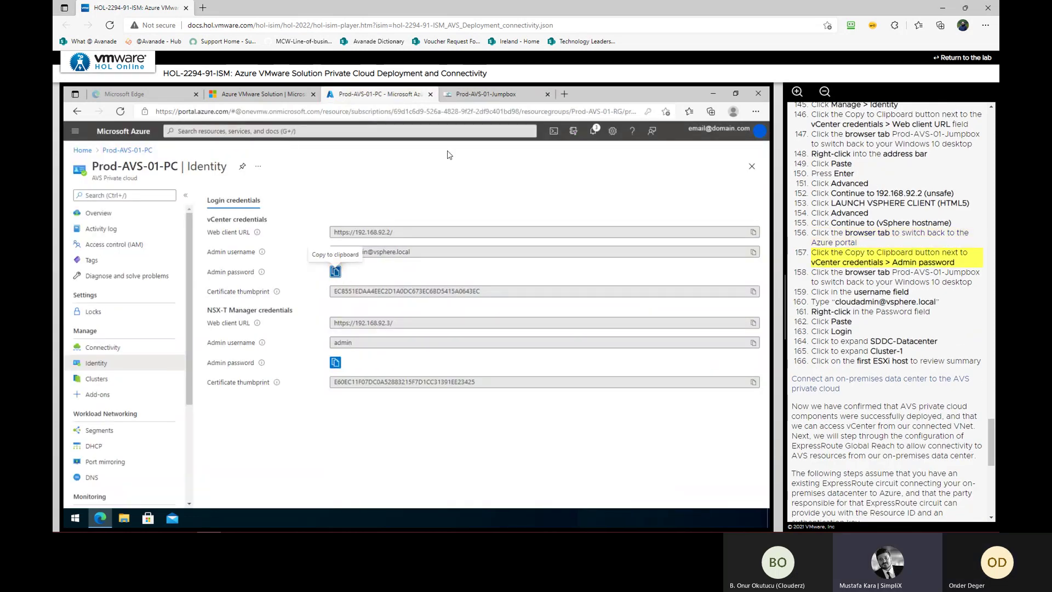
{"action": "left_click", "coordinate": [475, 97]}
{"action": "left_click", "coordinate": [212, 292]}
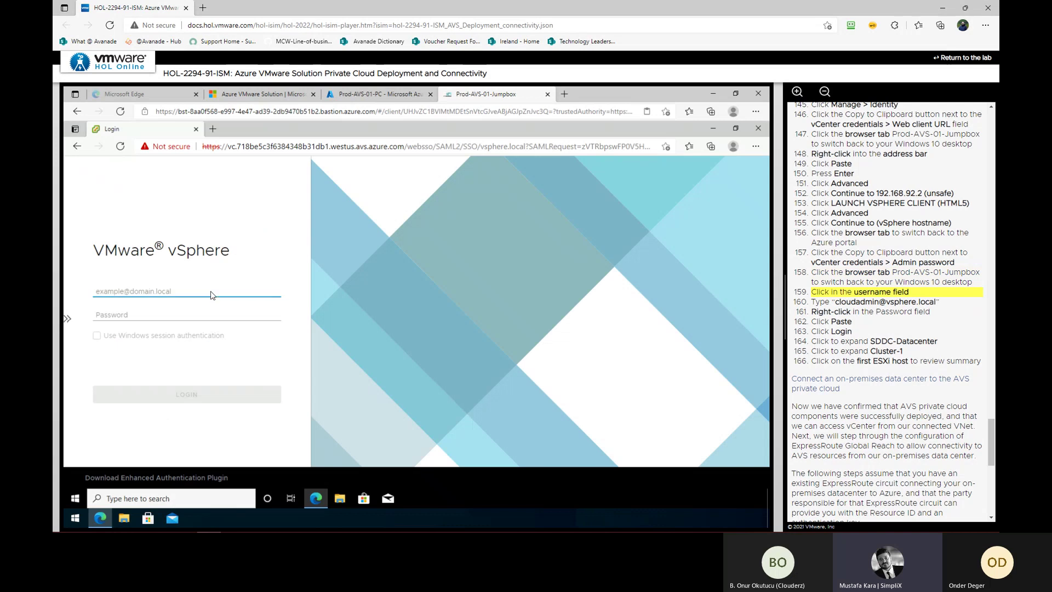
{"action": "type", "text": "cloudadmin@vsphere.local"}
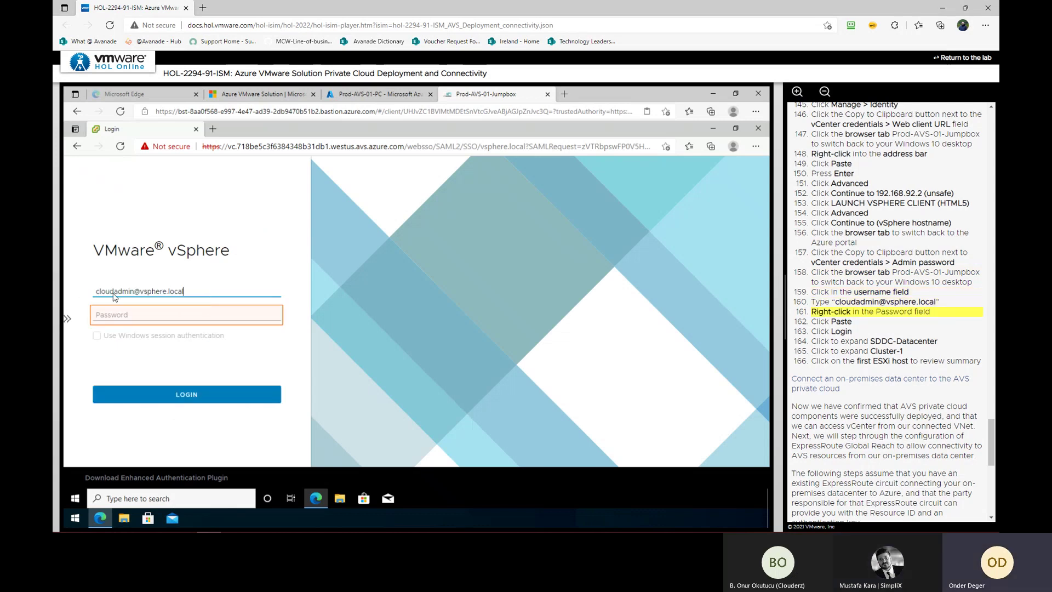
{"action": "right_click", "coordinate": [126, 314]}
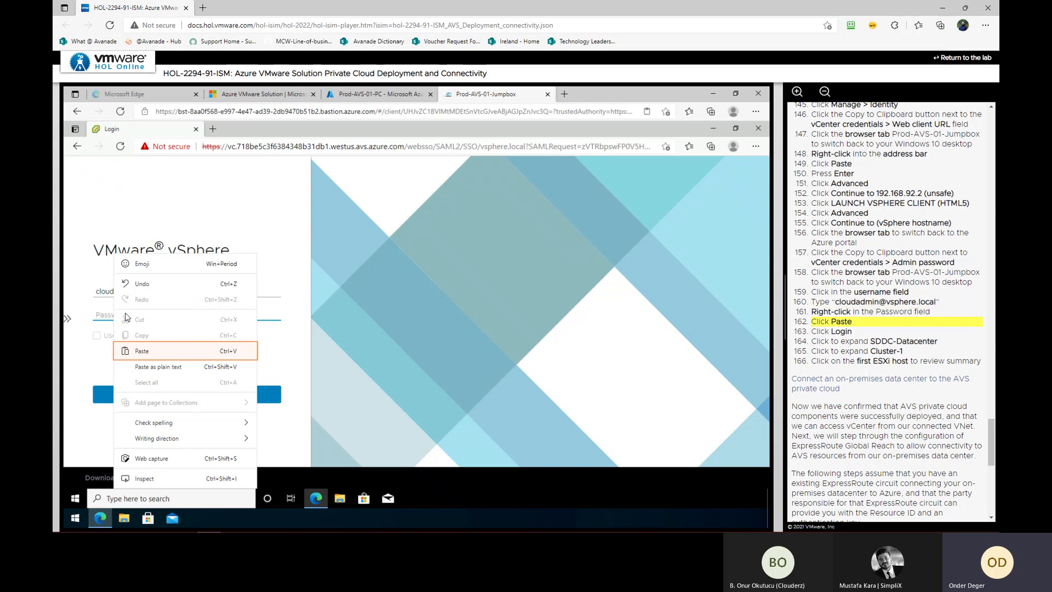
{"action": "left_click", "coordinate": [138, 346]}
{"action": "left_click", "coordinate": [183, 395]}
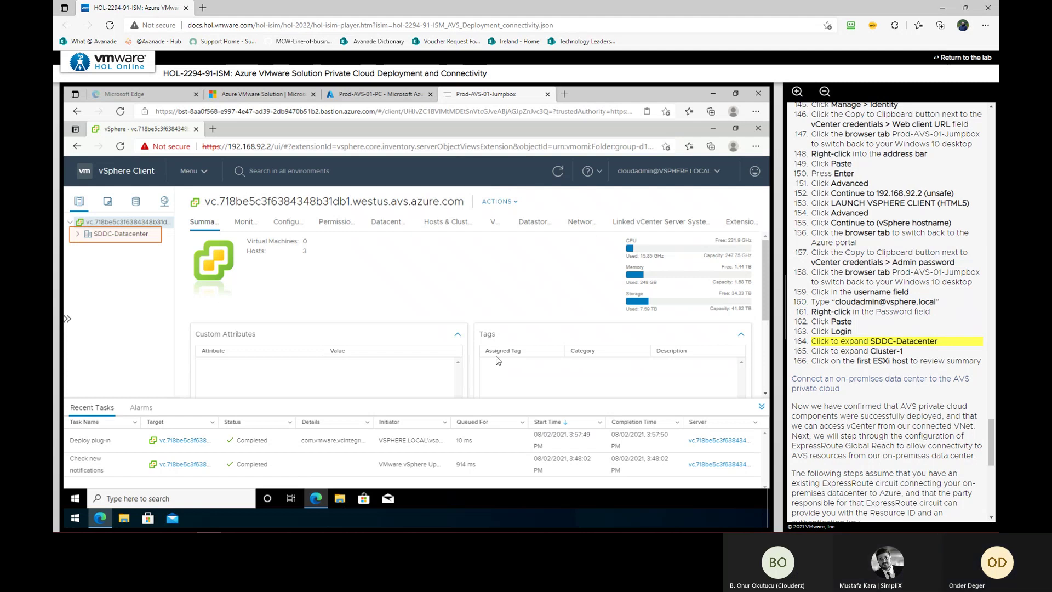
Expand SDDC-Datacenter and Cluster-1 and show host esx02-r05's summary
{"action": "left_click", "coordinate": [78, 234]}
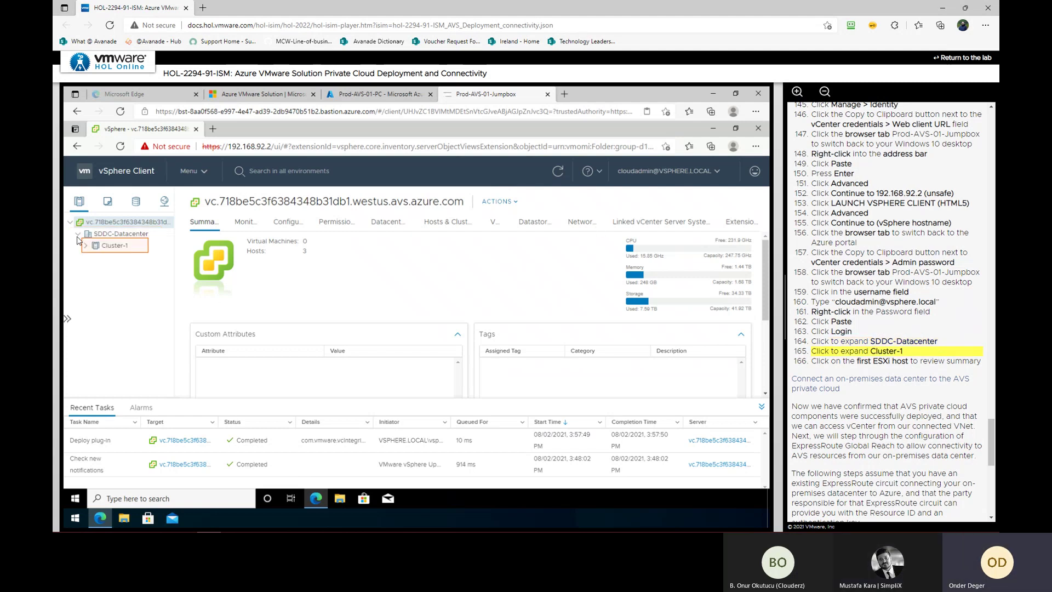
{"action": "left_click", "coordinate": [86, 246]}
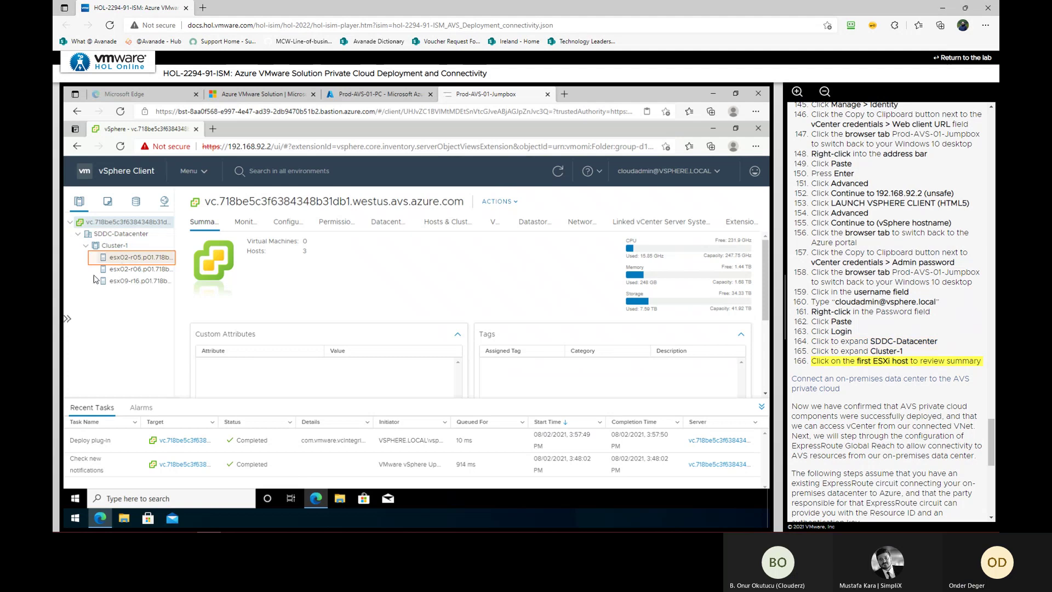
{"action": "left_click", "coordinate": [143, 257]}
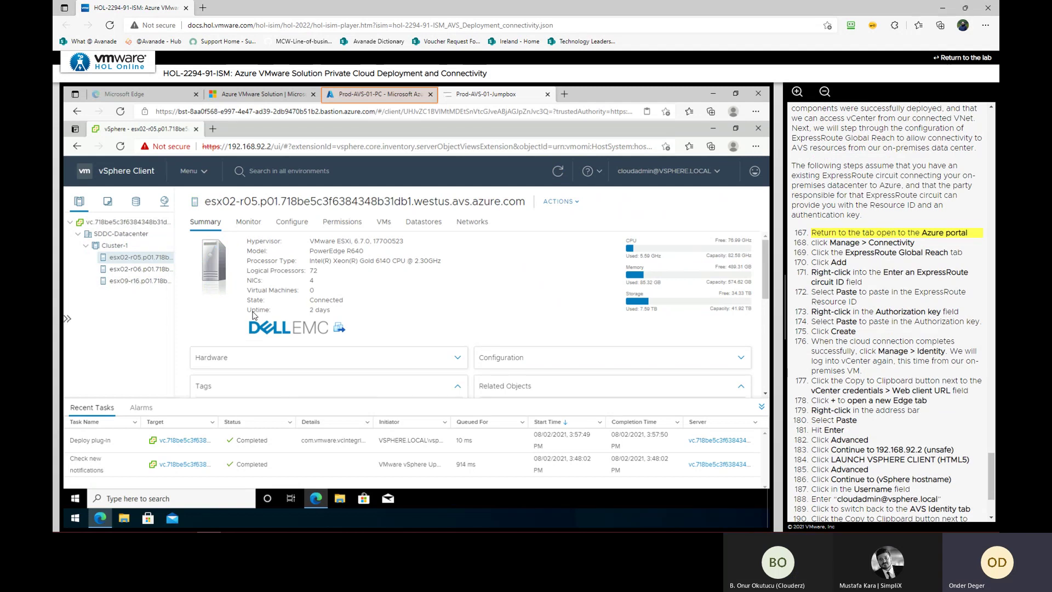
Begin adding an ExpressRoute Global Reach connection under Prod-AVS-01-PC's Connectivity settings
{"action": "left_click", "coordinate": [351, 100]}
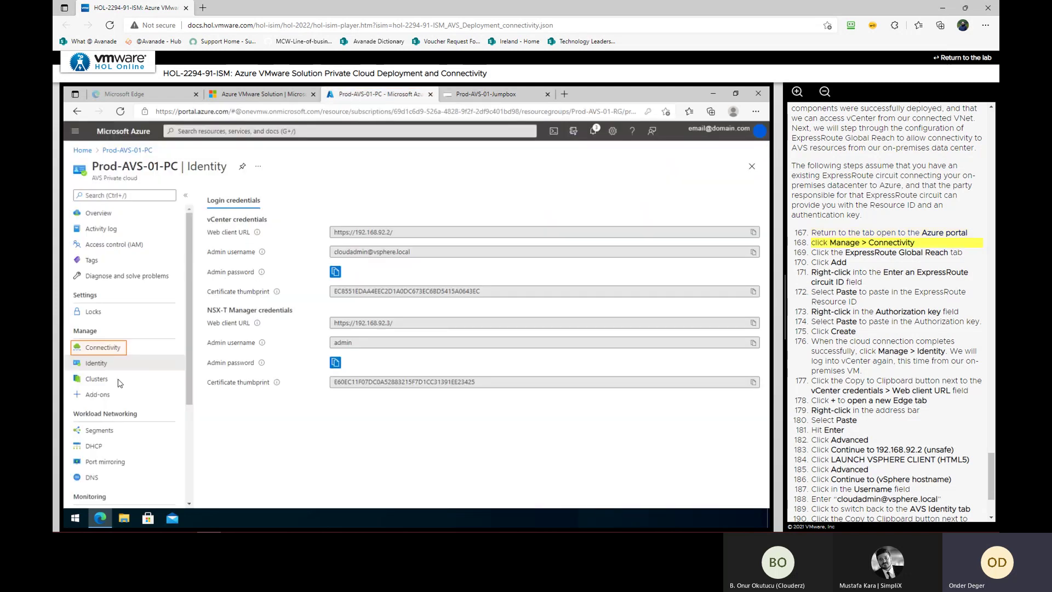
{"action": "left_click", "coordinate": [104, 349]}
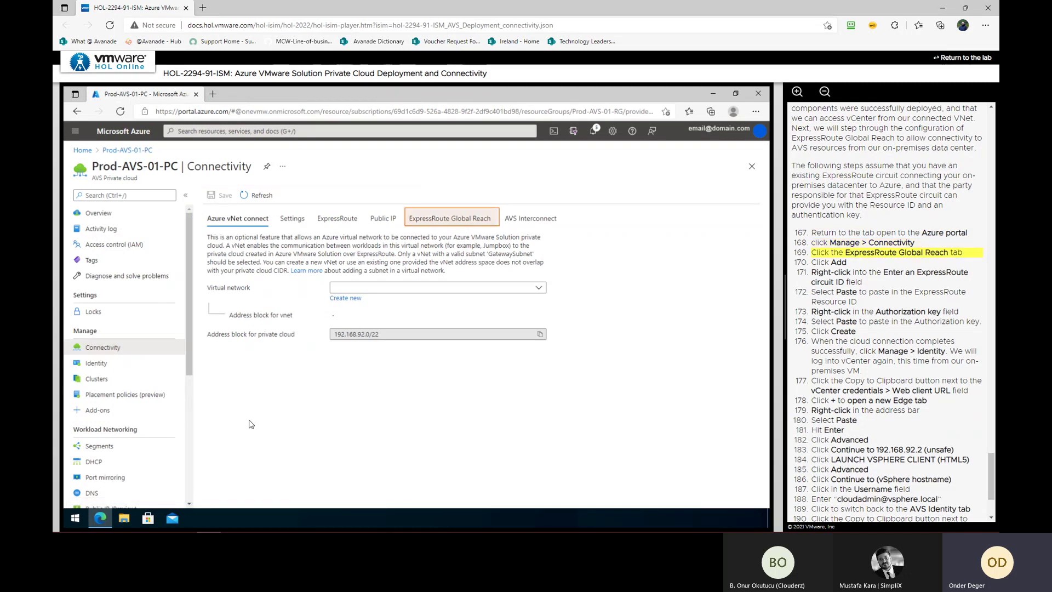
{"action": "left_click", "coordinate": [453, 222]}
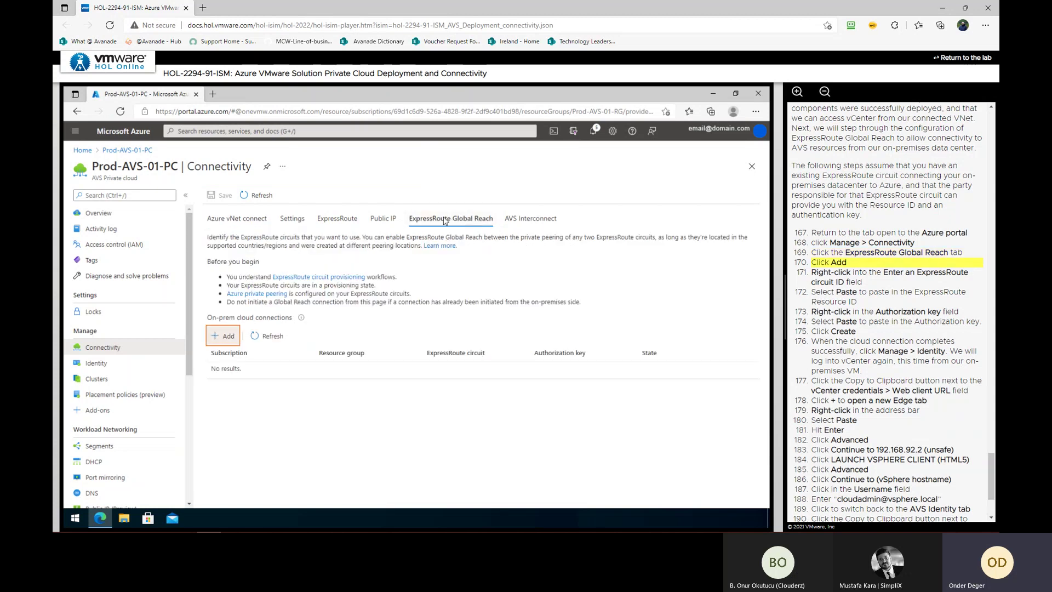
{"action": "left_click", "coordinate": [221, 337]}
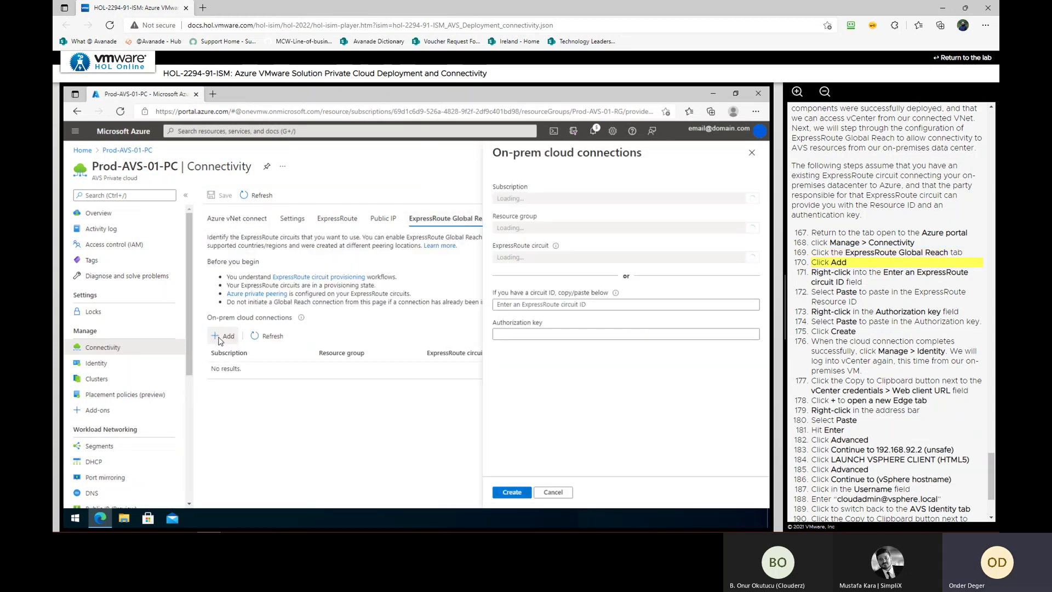
Paste the ExpressRoute circuit ID and authorization key, then create the connection
{"action": "right_click", "coordinate": [527, 305]}
{"action": "left_click", "coordinate": [531, 371]}
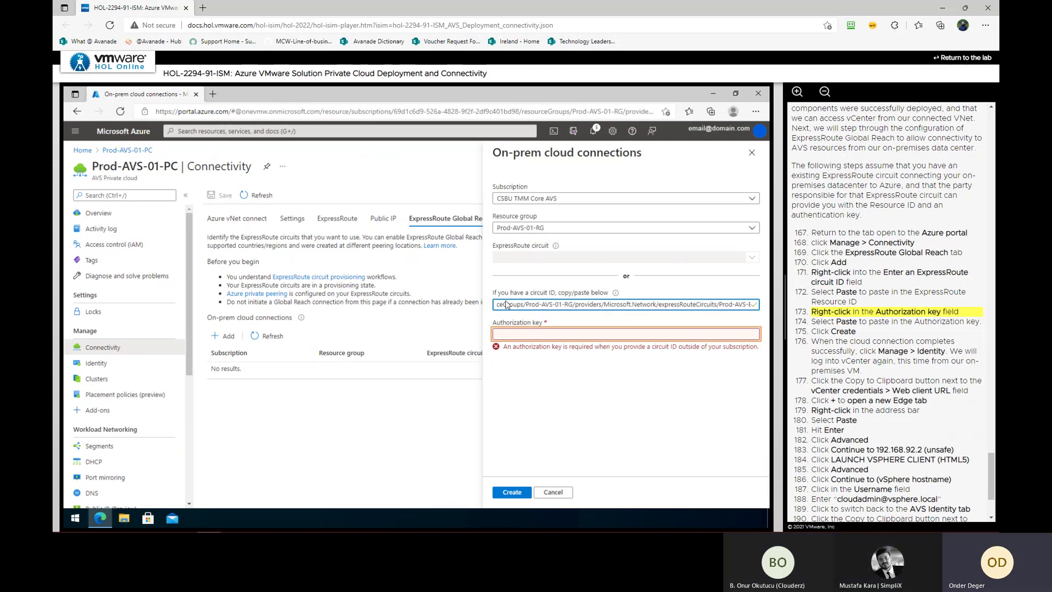
{"action": "right_click", "coordinate": [534, 336]}
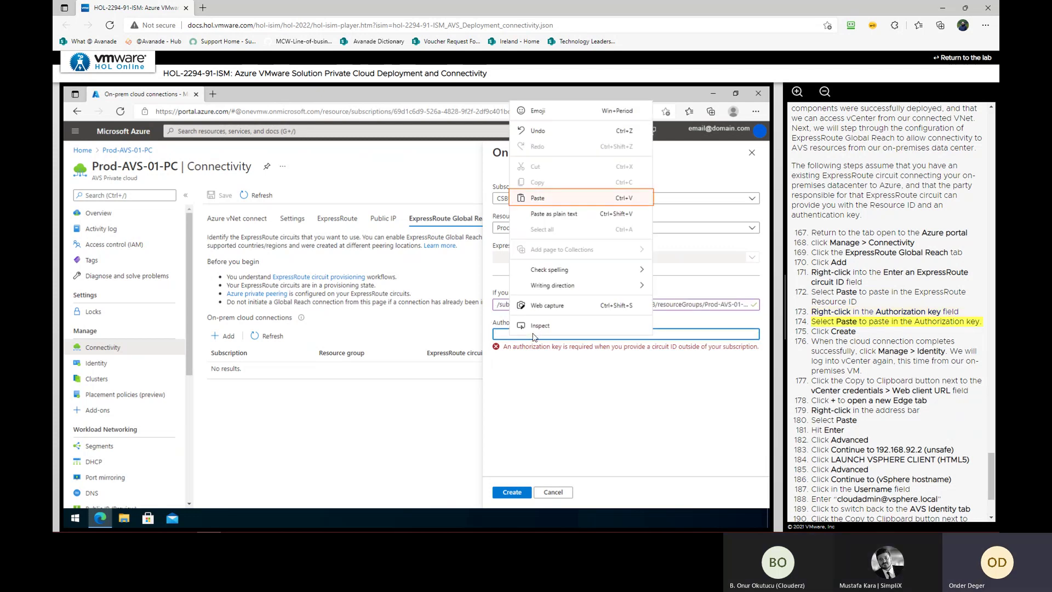
{"action": "left_click", "coordinate": [560, 201]}
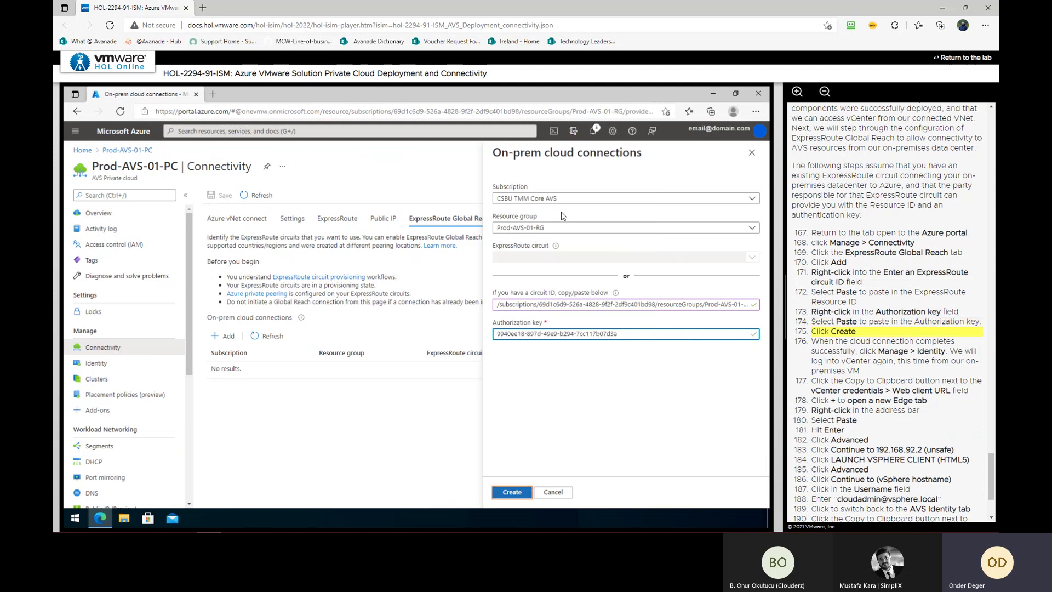
{"action": "left_click", "coordinate": [512, 492]}
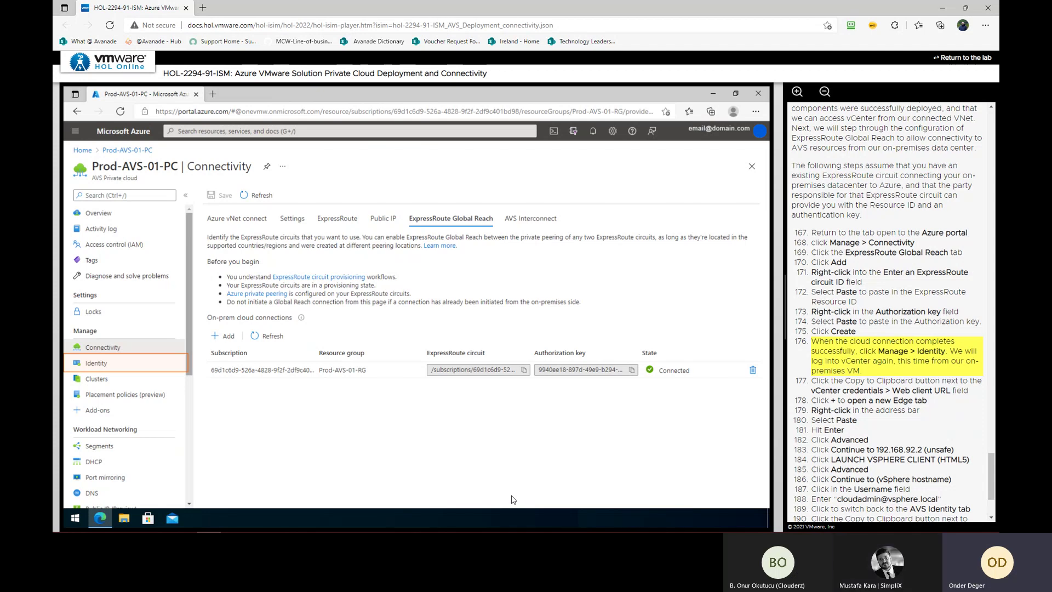
Copy the vCenter web client URL and load it in a new browser tab
{"action": "left_click", "coordinate": [95, 364]}
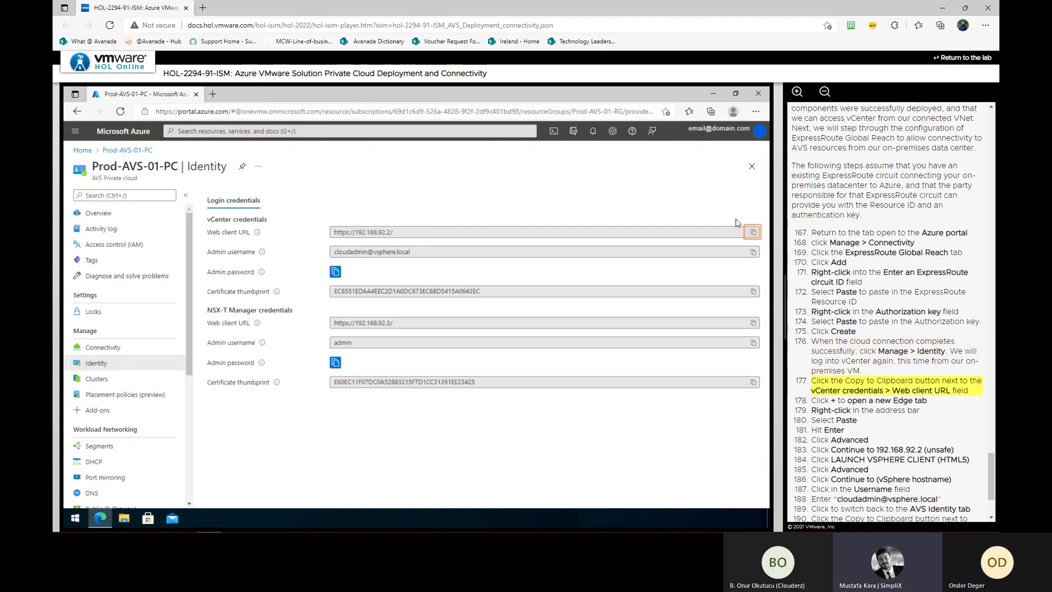
{"action": "left_click", "coordinate": [752, 232]}
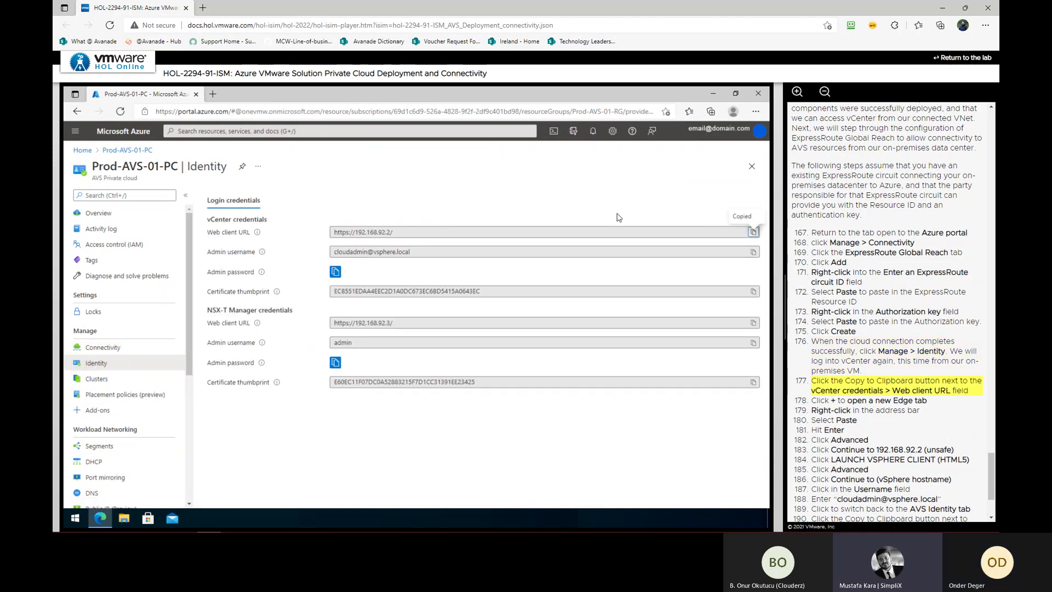
{"action": "left_click", "coordinate": [212, 94]}
{"action": "right_click", "coordinate": [229, 114]}
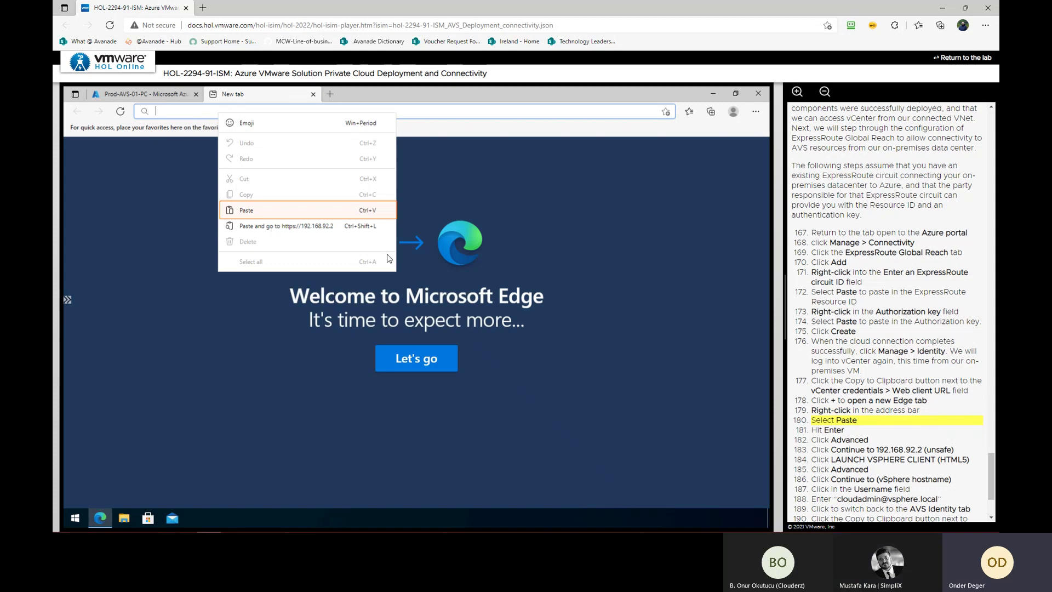
{"action": "left_click", "coordinate": [292, 211]}
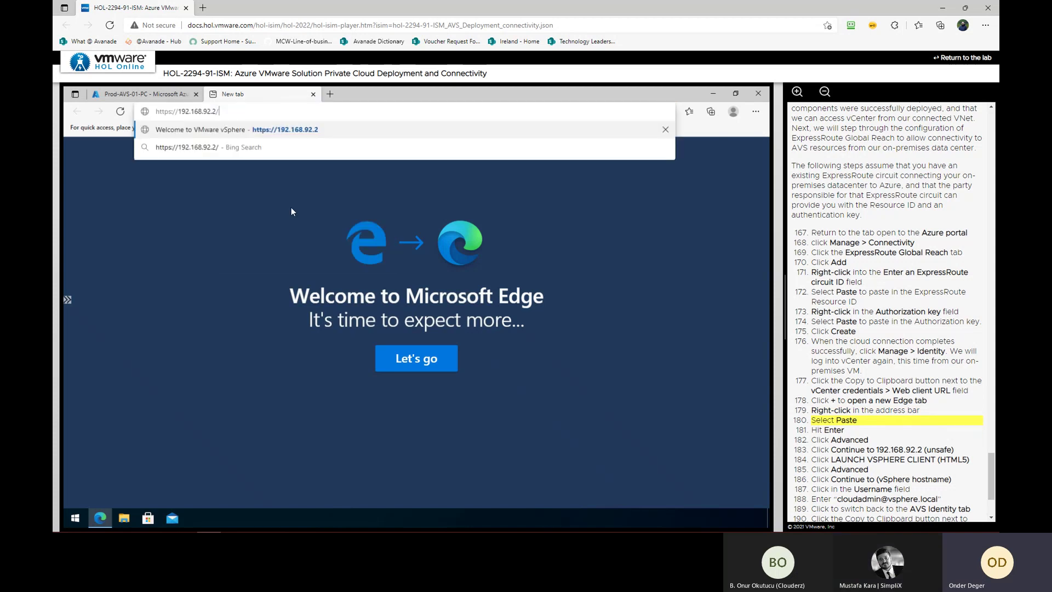
{"action": "key", "text": "Return"}
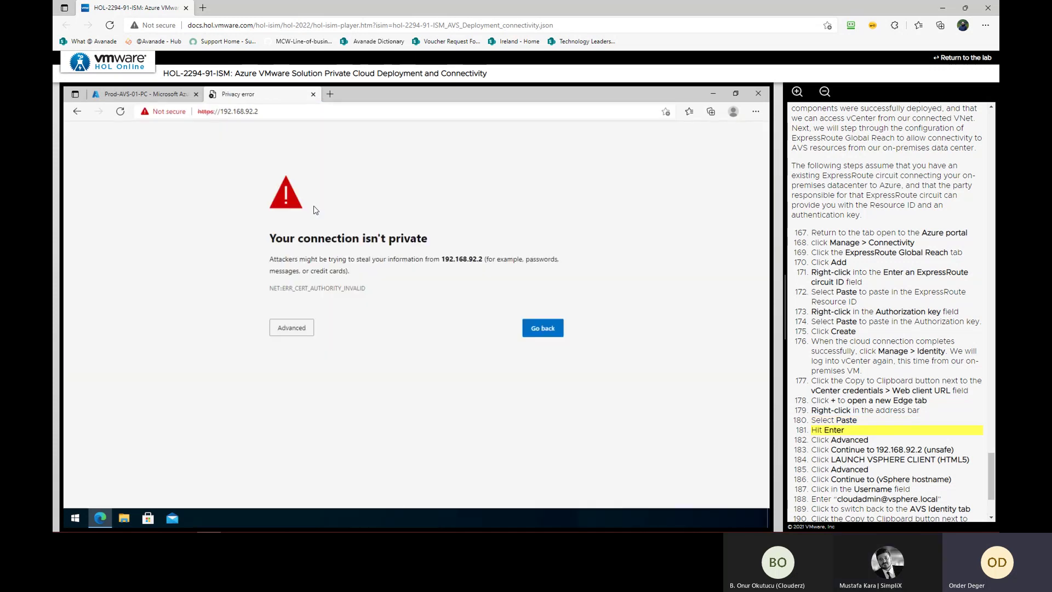
Continue past the certificate warnings and launch the HTML5 vSphere Client
{"action": "left_click", "coordinate": [293, 332]}
{"action": "left_click", "coordinate": [305, 404]}
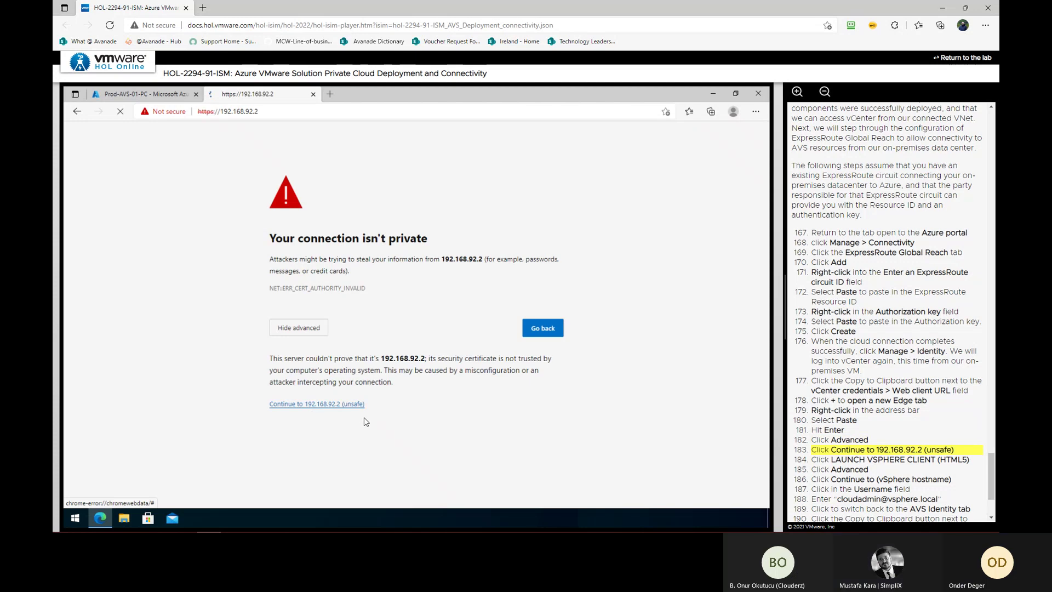
{"action": "left_click", "coordinate": [164, 224]}
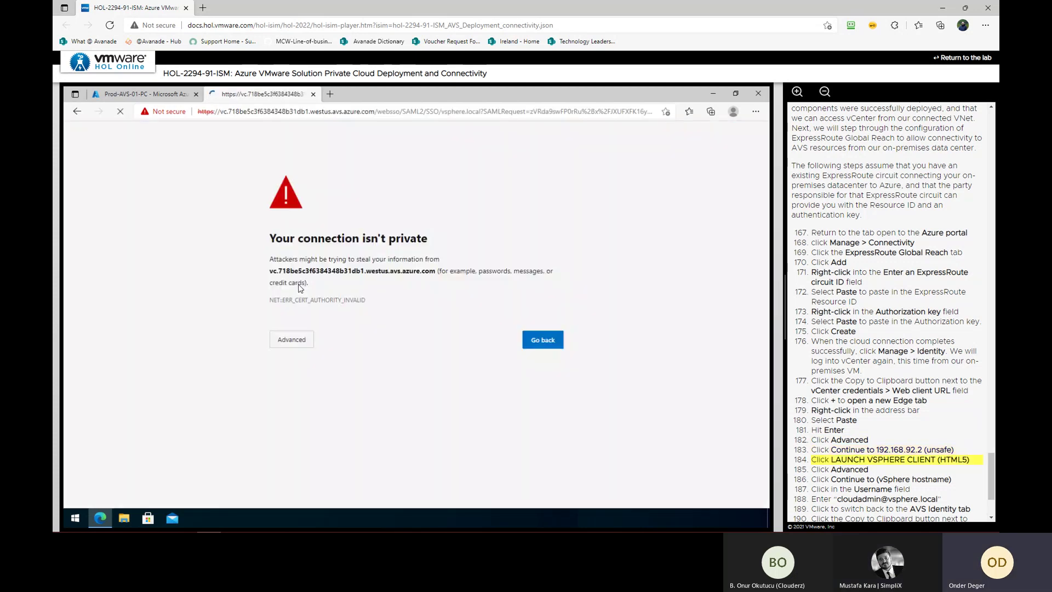
{"action": "left_click", "coordinate": [284, 344]}
{"action": "left_click", "coordinate": [335, 416]}
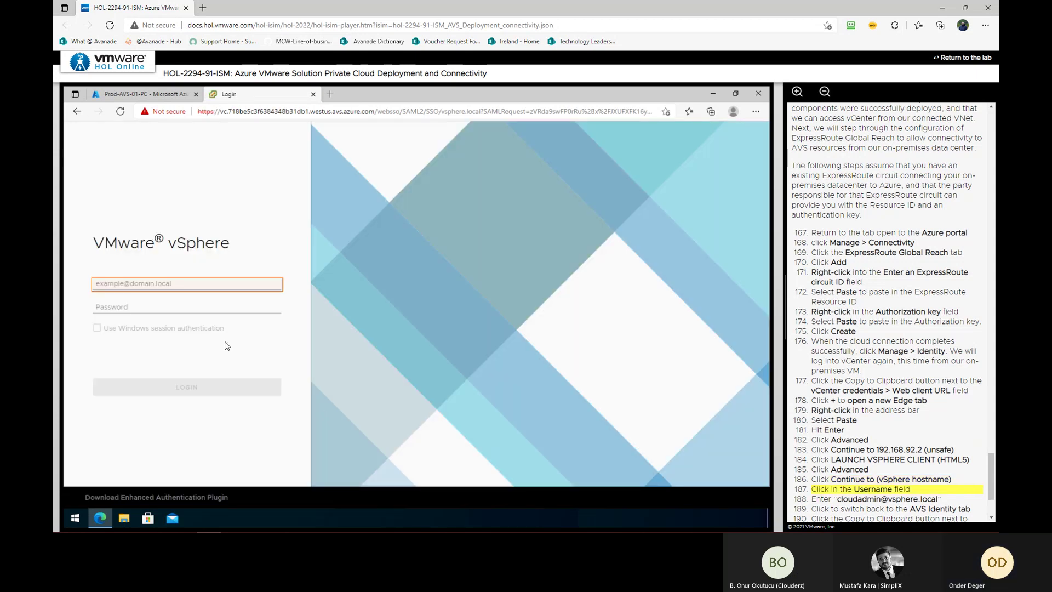
Log in with the cloudadmin username and copied admin password, then expand to Cluster-1's summary
{"action": "left_click", "coordinate": [219, 287]}
{"action": "type", "text": "clo"}
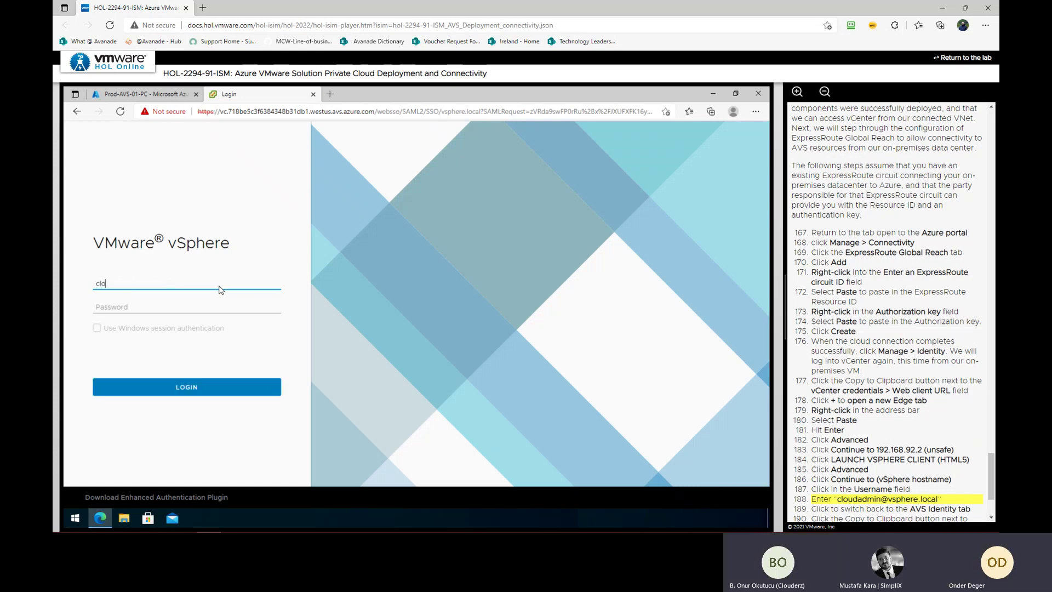
{"action": "type", "text": "udadmin@vsphere.local"}
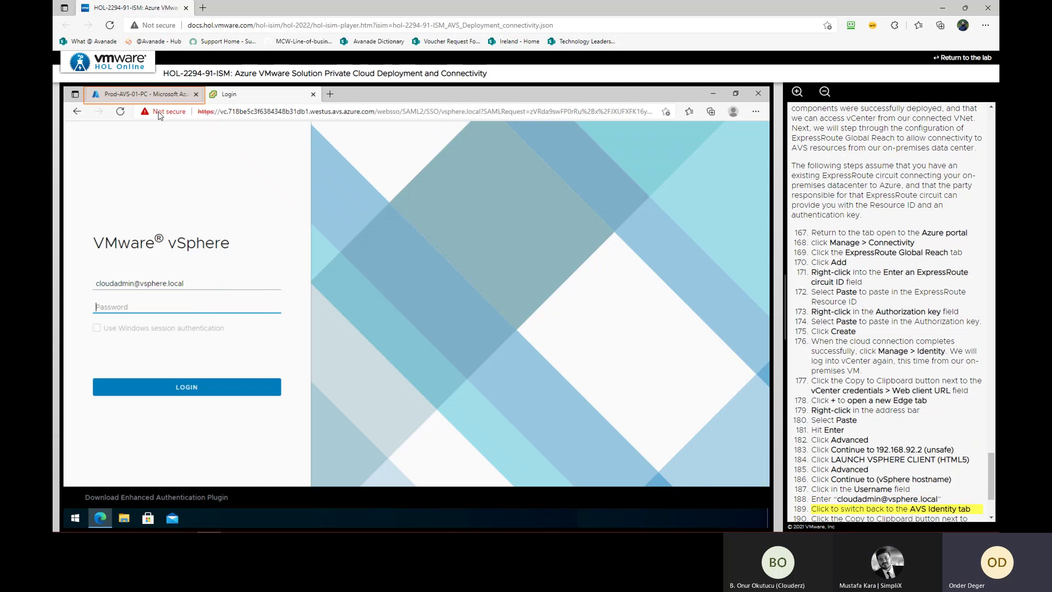
{"action": "left_click", "coordinate": [161, 93]}
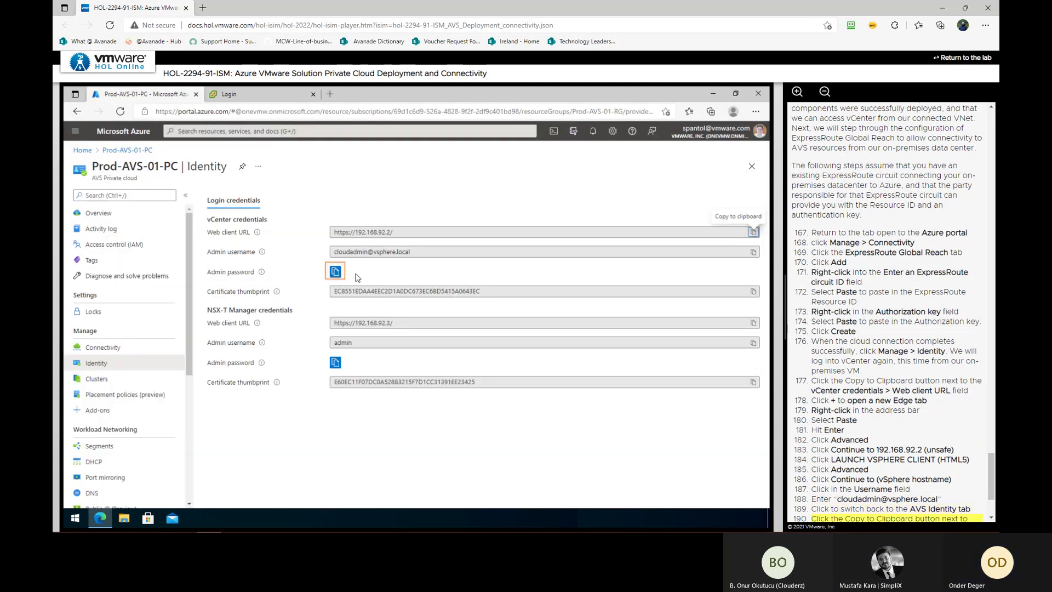
{"action": "left_click", "coordinate": [336, 271]}
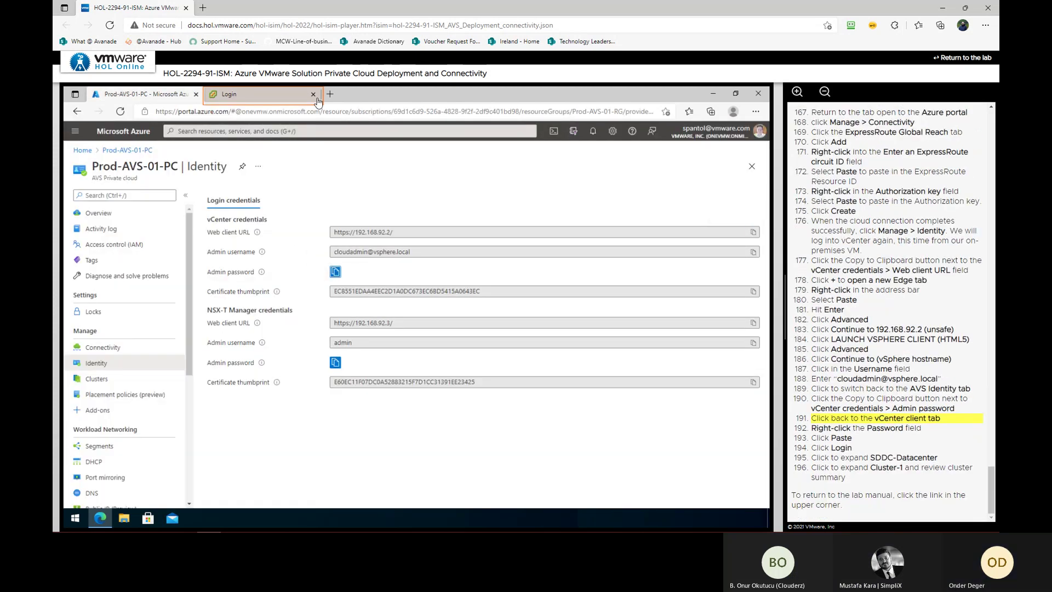
{"action": "left_click", "coordinate": [229, 94]}
{"action": "right_click", "coordinate": [200, 307]}
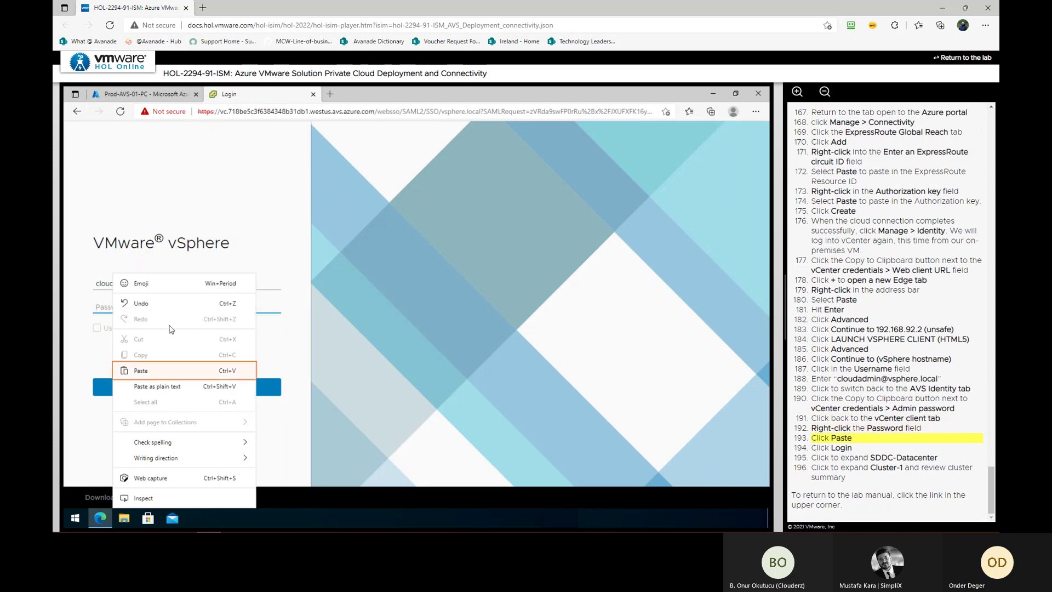
{"action": "left_click", "coordinate": [155, 371]}
{"action": "left_click", "coordinate": [175, 390]}
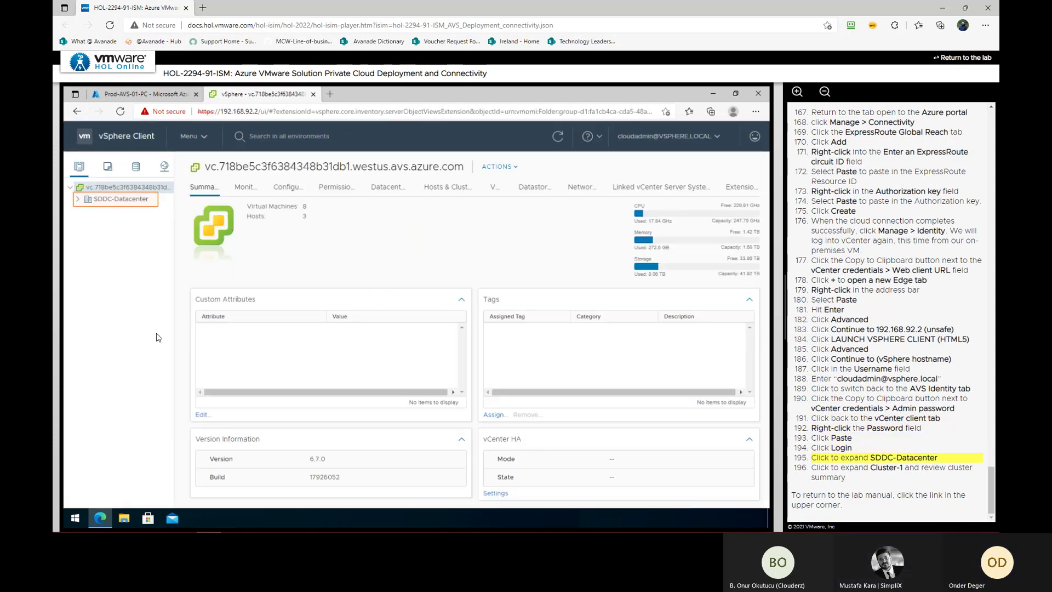
{"action": "left_click", "coordinate": [79, 201]}
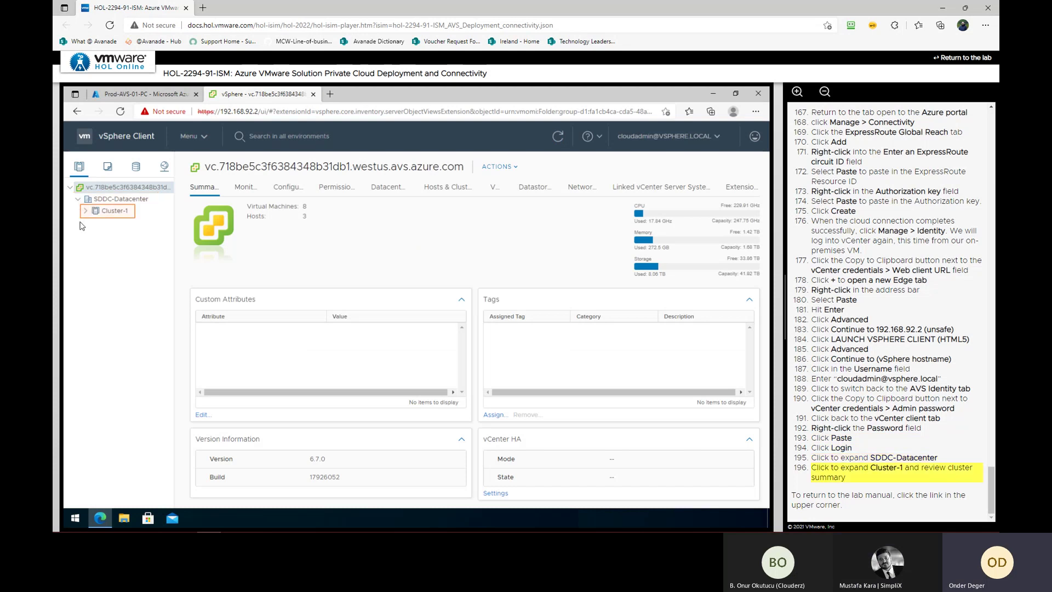
{"action": "left_click", "coordinate": [86, 211]}
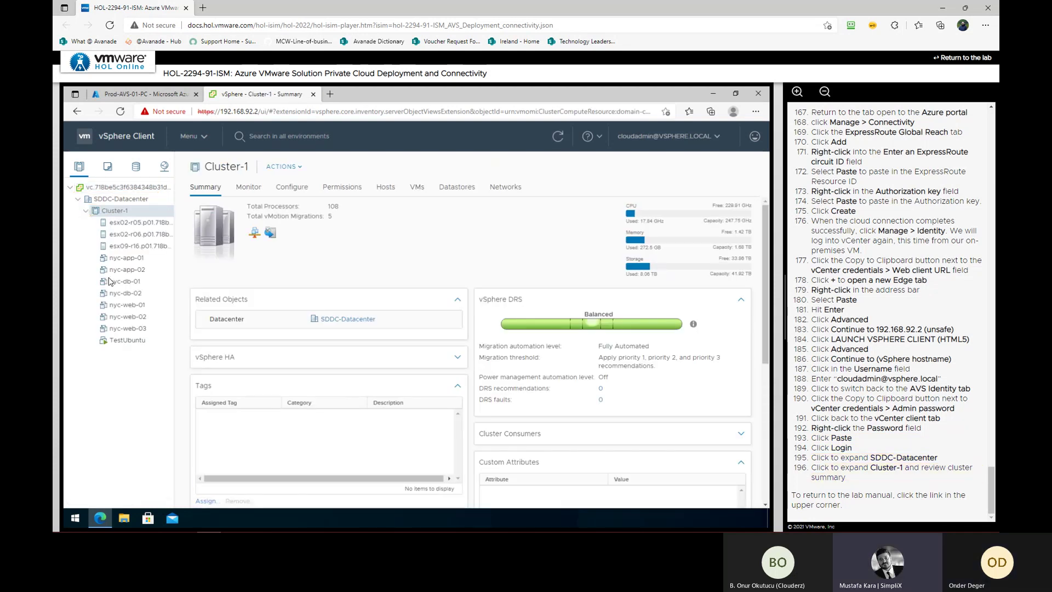